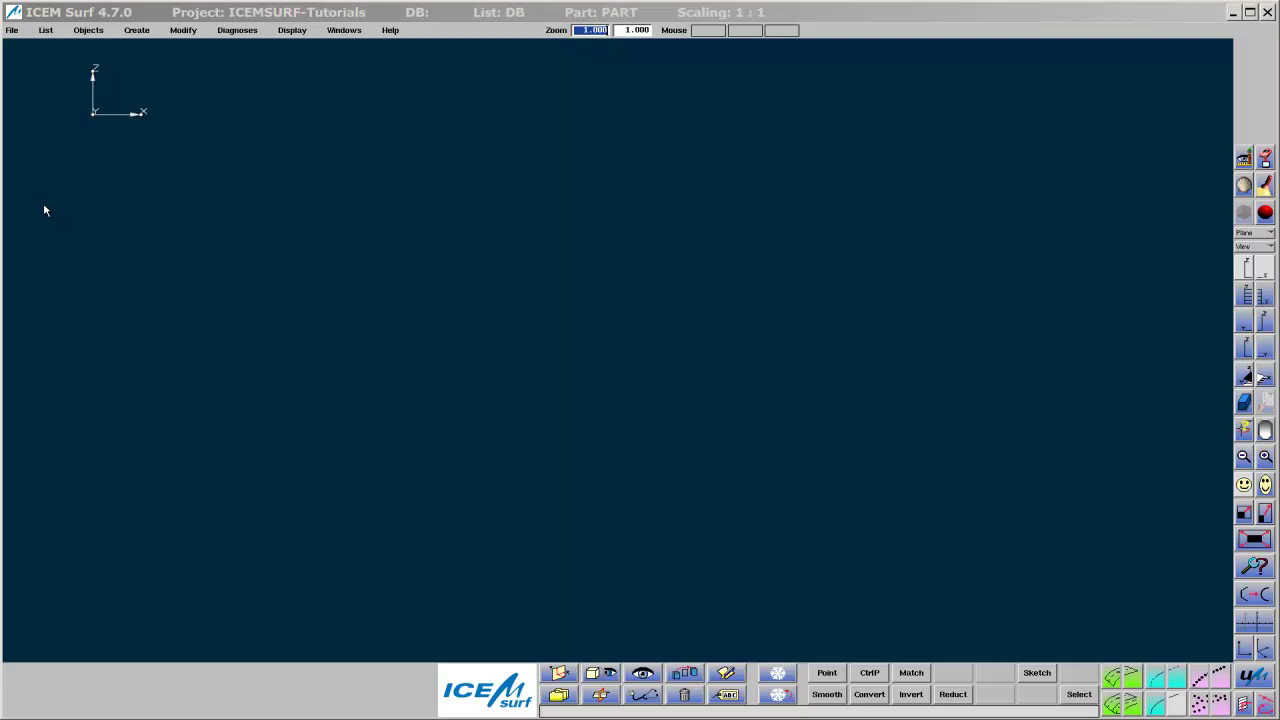
- Open the database DISPLAY-OBJECTS.kddat from the ICEMSURF-Tutorials project
{"action": "left_click", "coordinate": [12, 30]}
{"action": "left_click", "coordinate": [30, 84]}
{"action": "left_click", "coordinate": [143, 80]}
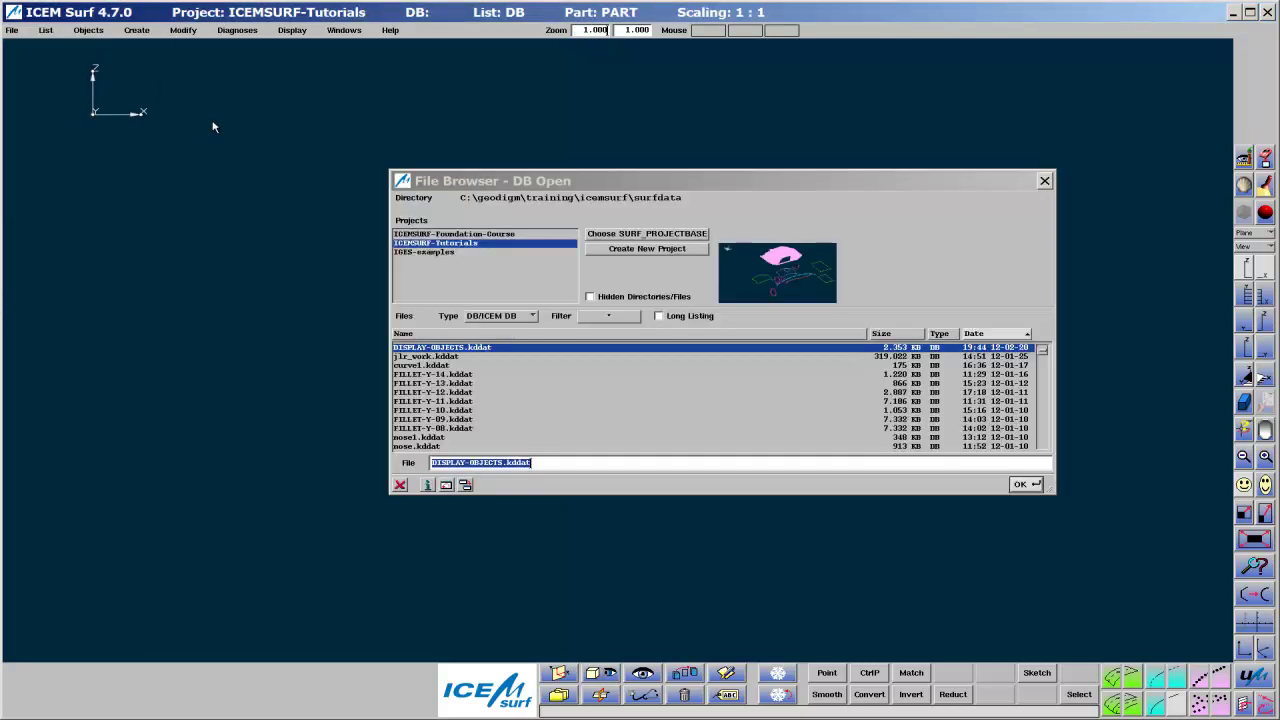
{"action": "left_click", "coordinate": [1018, 486]}
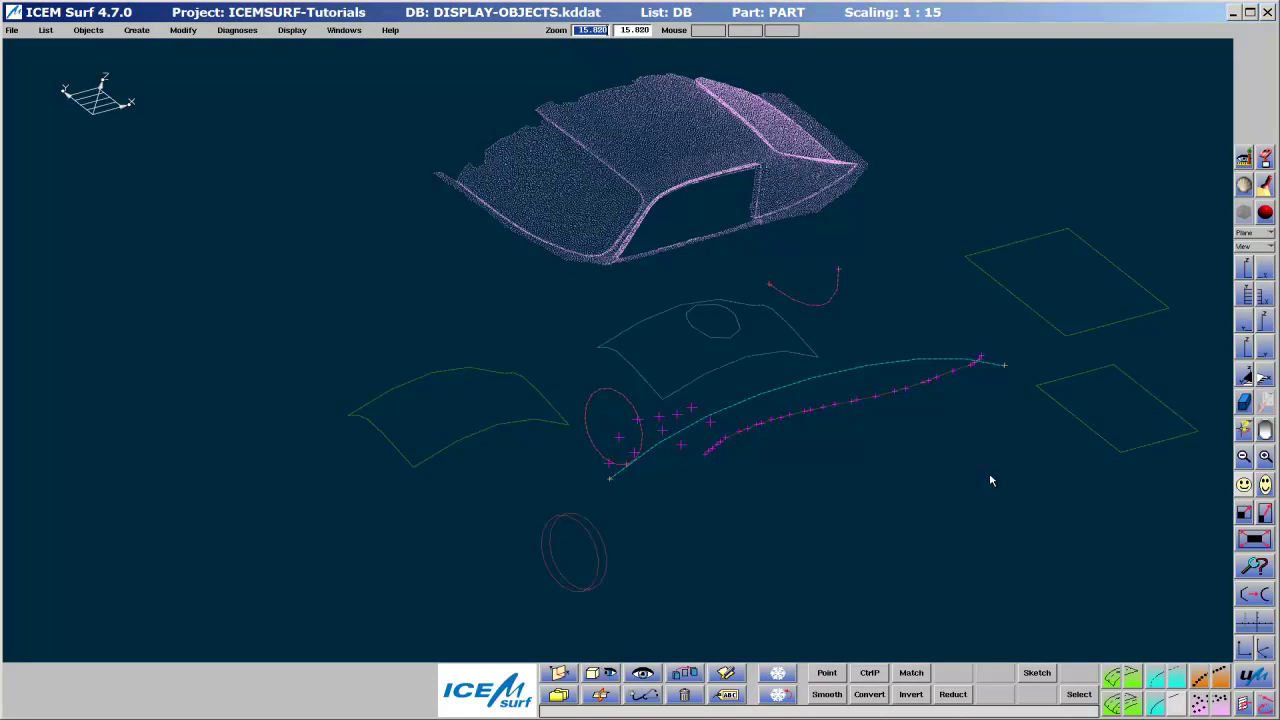
- Open the Display settings and expand them to show the line, point, label and colour options
{"action": "left_click", "coordinate": [640, 674]}
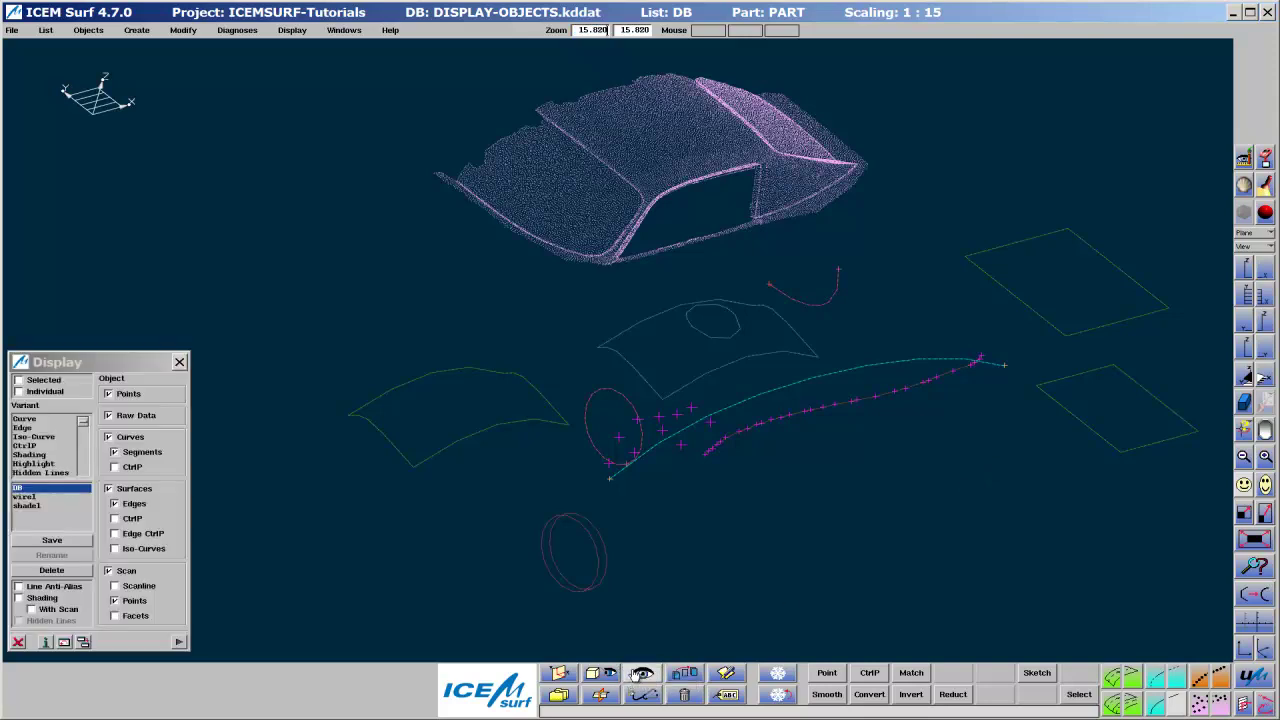
{"action": "left_click", "coordinate": [291, 33]}
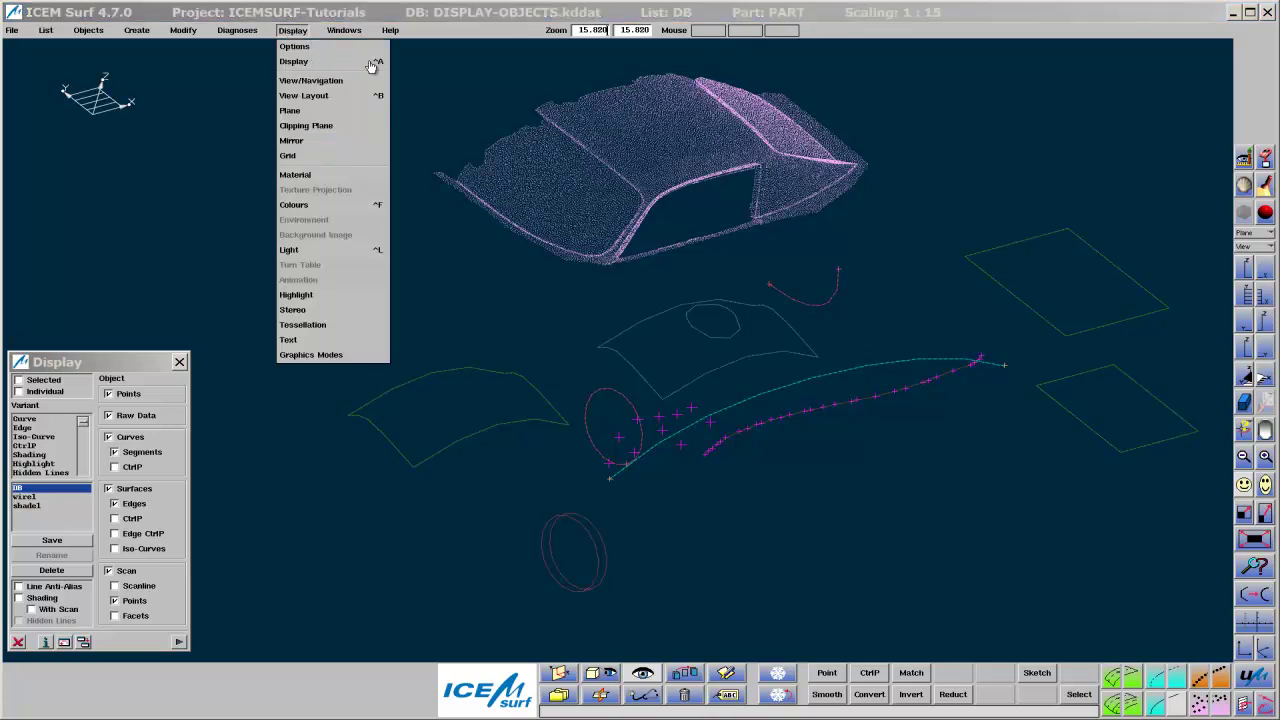
{"action": "left_click", "coordinate": [413, 182]}
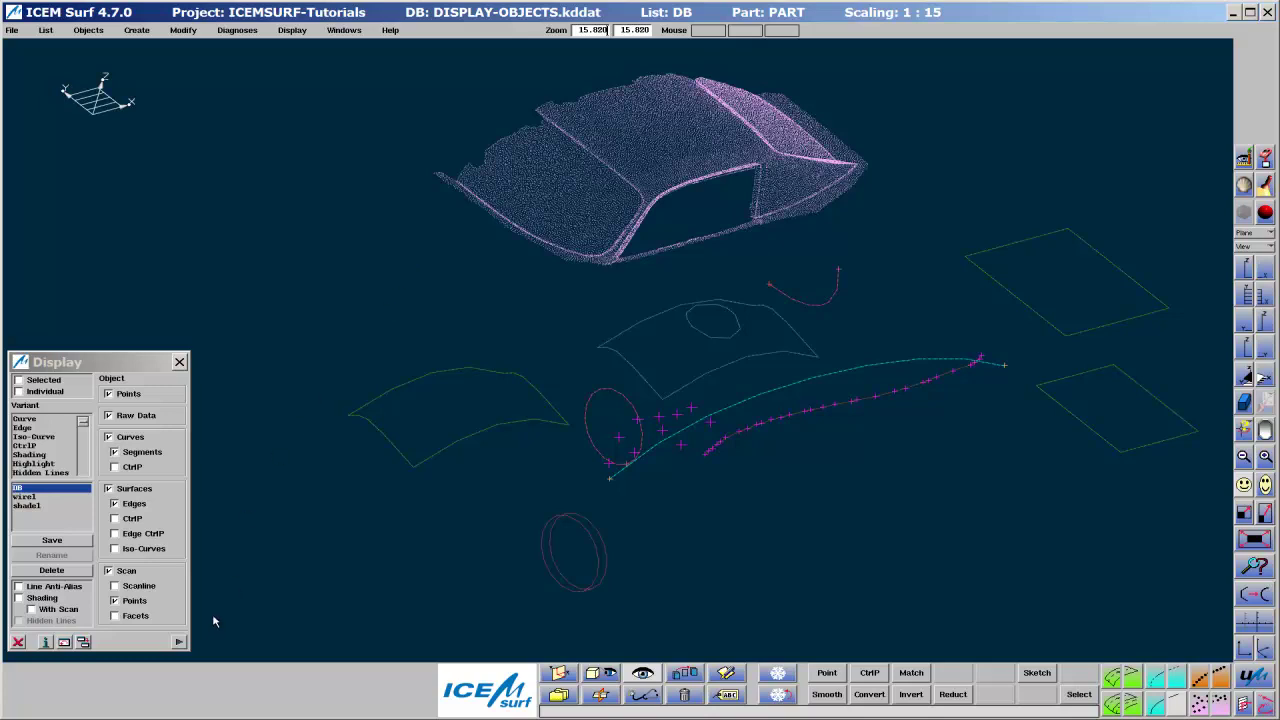
{"action": "left_click", "coordinate": [179, 643]}
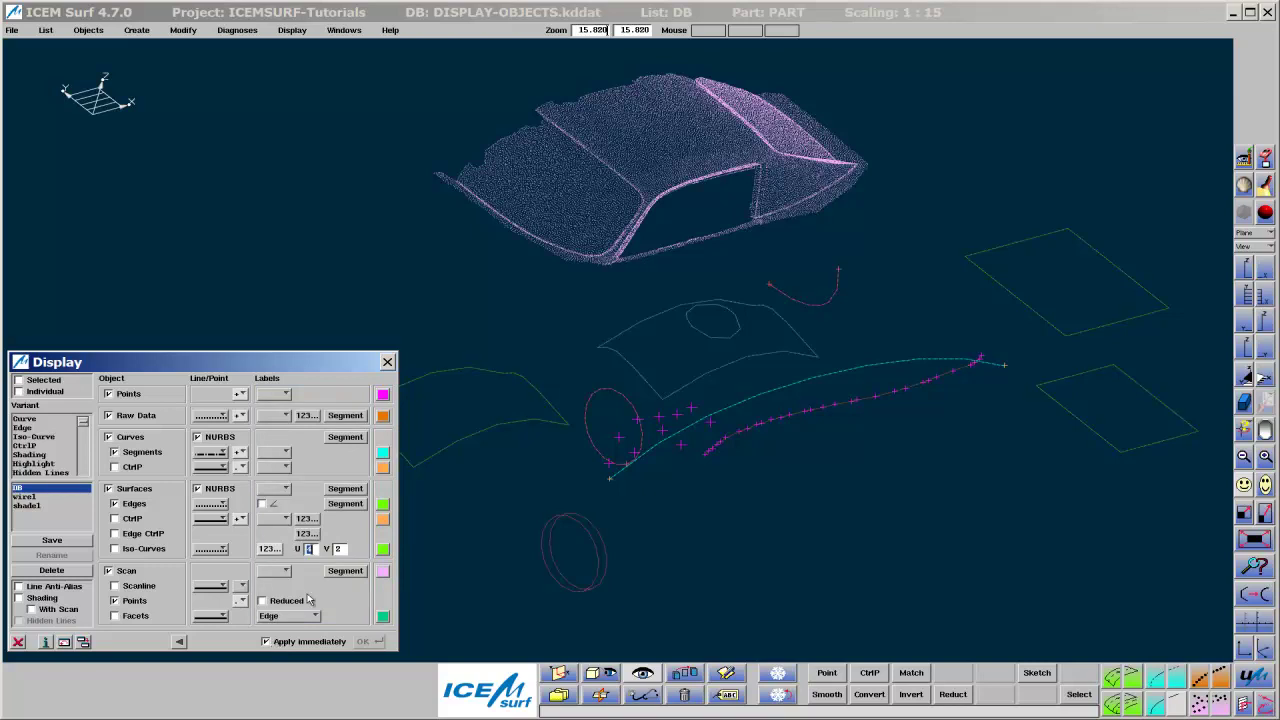
- Switch point display off and on, try circle markers for the points and restore the plus markers
{"action": "left_click", "coordinate": [136, 401]}
{"action": "left_click", "coordinate": [136, 401]}
{"action": "left_click", "coordinate": [241, 398]}
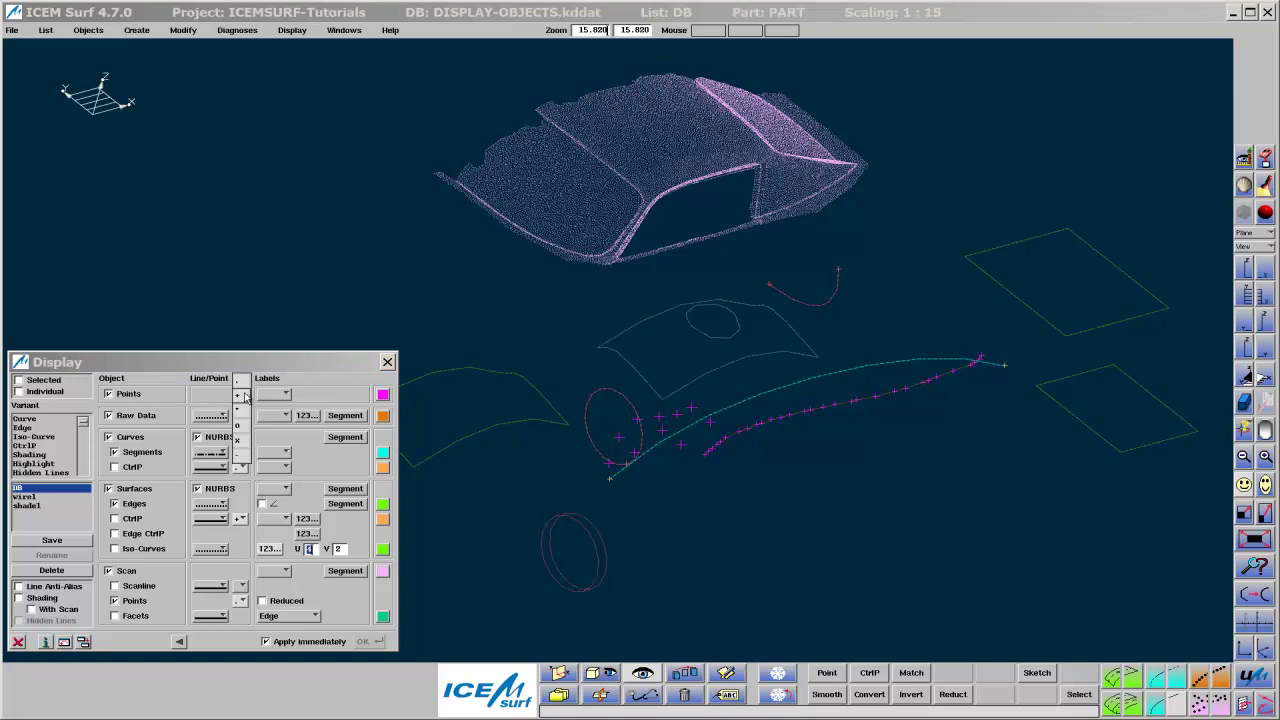
{"action": "left_click", "coordinate": [245, 430]}
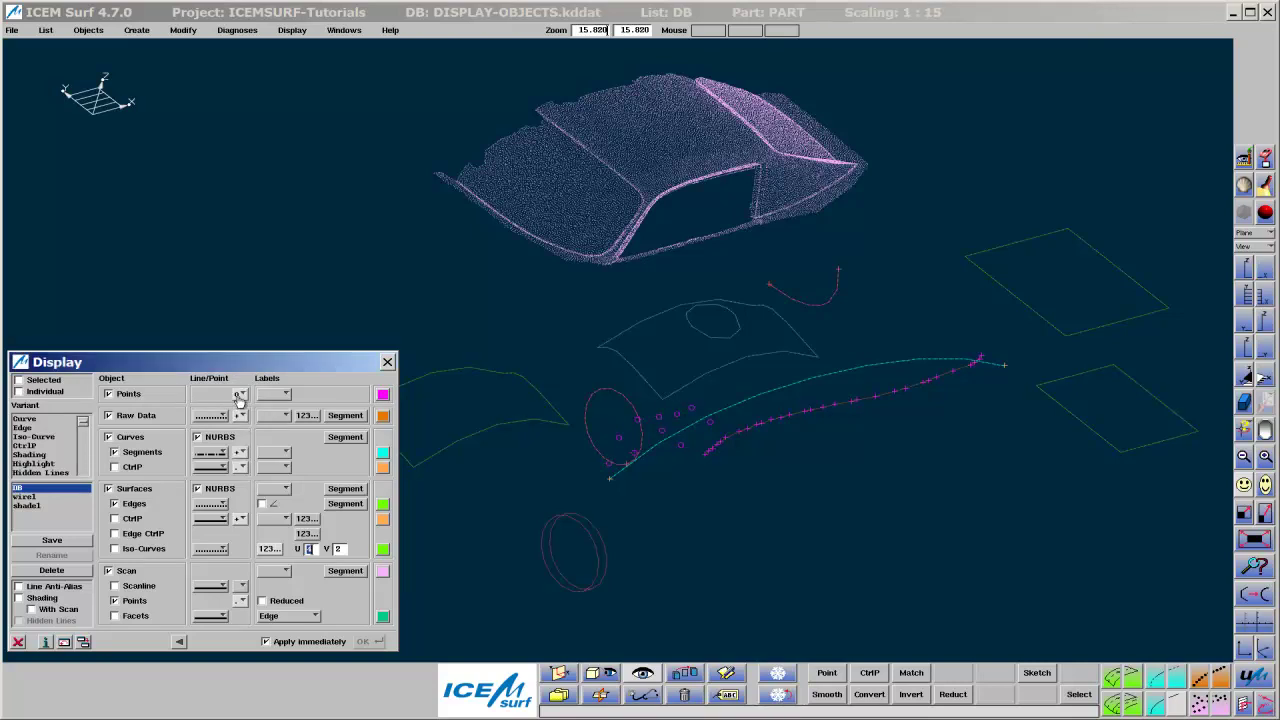
{"action": "left_click", "coordinate": [240, 396]}
{"action": "left_click", "coordinate": [243, 374]}
- Try the label sizes for the points and switch their labels off again
{"action": "left_click", "coordinate": [274, 399]}
{"action": "left_click", "coordinate": [280, 412]}
{"action": "left_click", "coordinate": [274, 394]}
{"action": "left_click", "coordinate": [280, 408]}
{"action": "left_click", "coordinate": [278, 395]}
{"action": "left_click", "coordinate": [273, 373]}
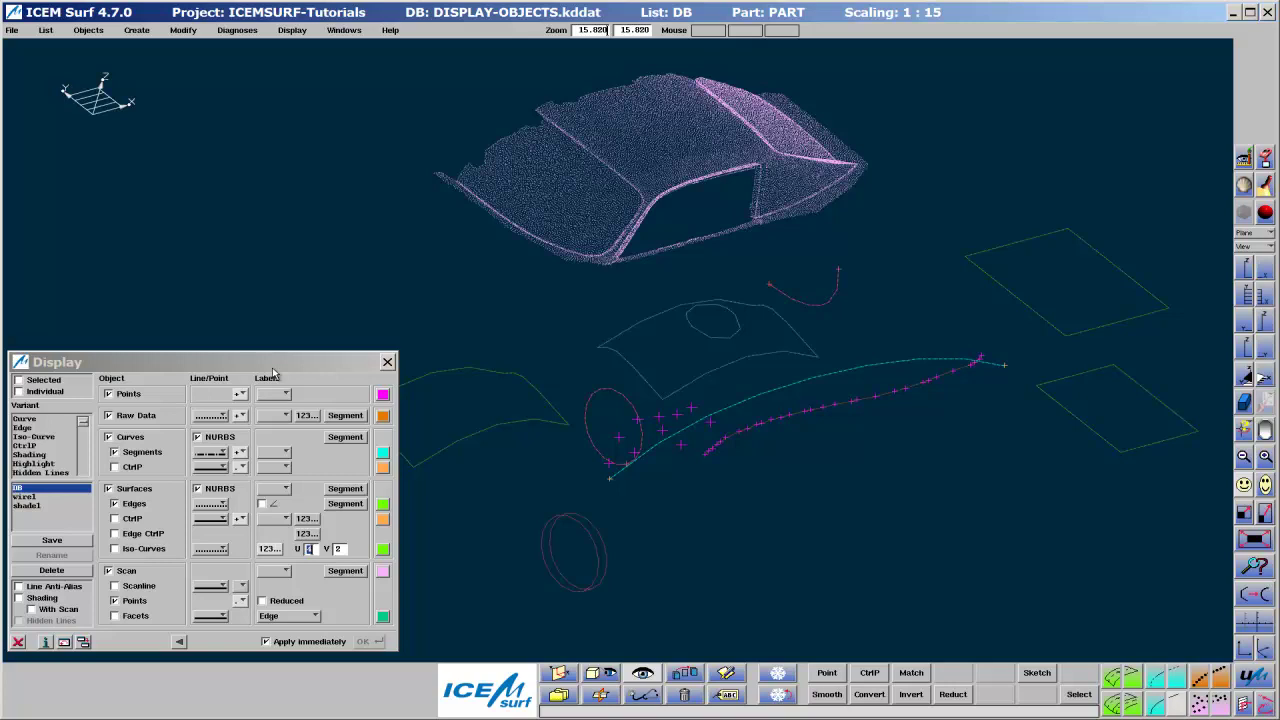
- Try red and dark green as the colour of the points and restore magenta
{"action": "left_click", "coordinate": [382, 396]}
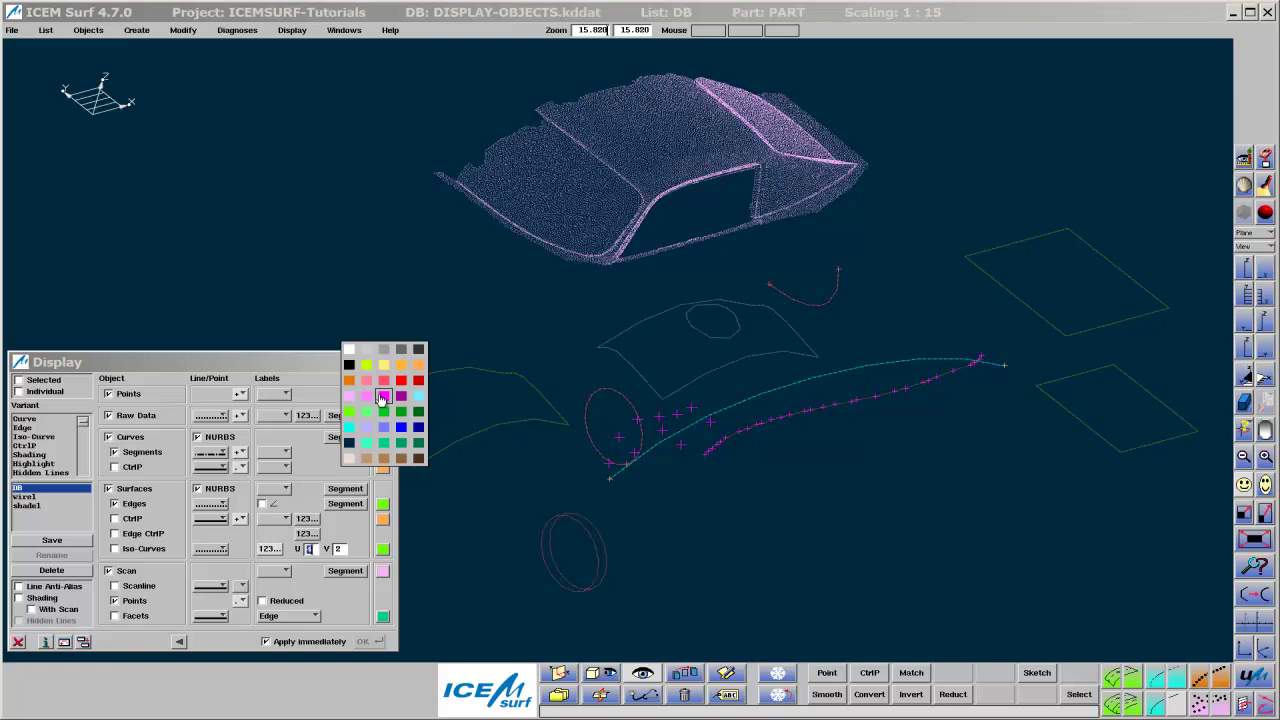
{"action": "left_click", "coordinate": [400, 382]}
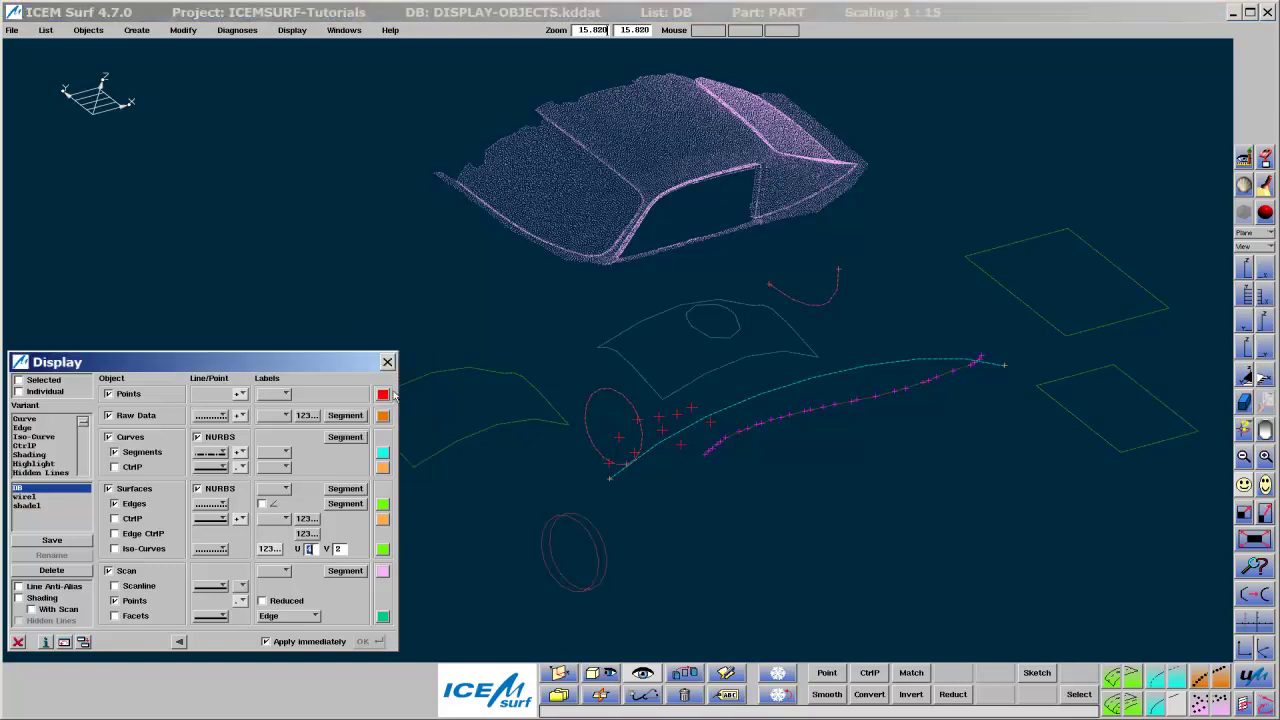
{"action": "left_click", "coordinate": [384, 398]}
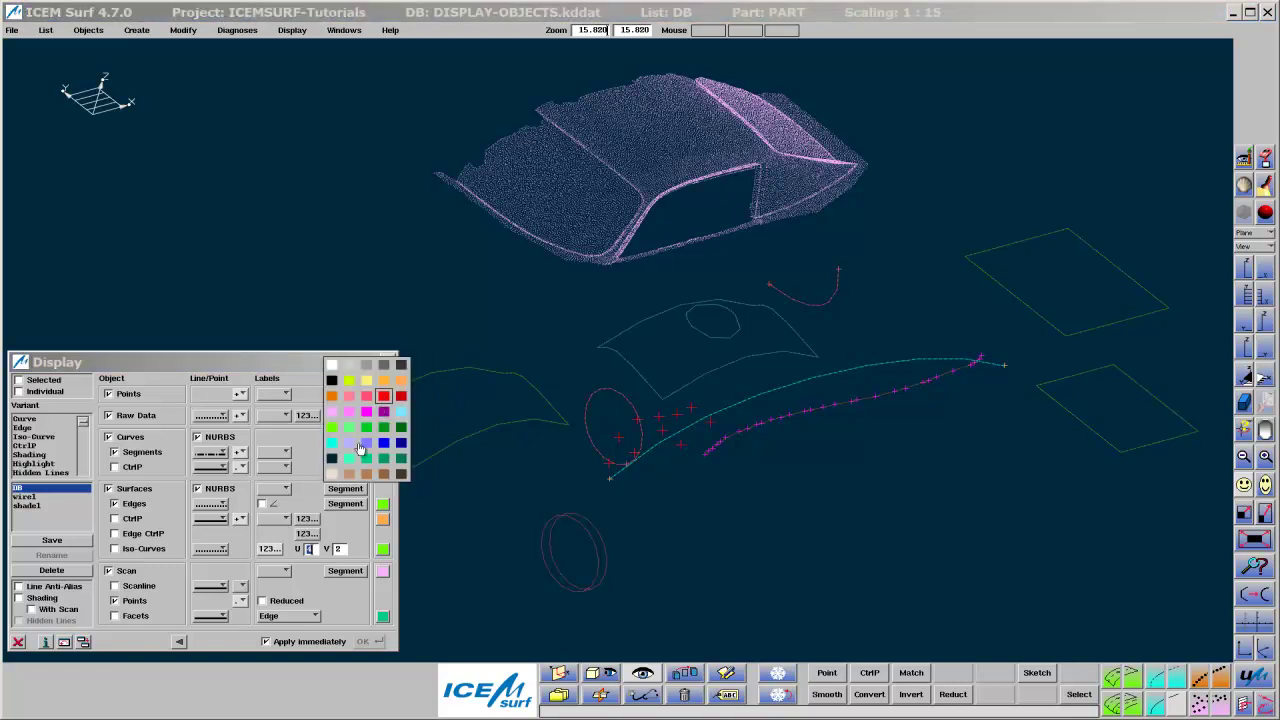
{"action": "left_click", "coordinate": [385, 460]}
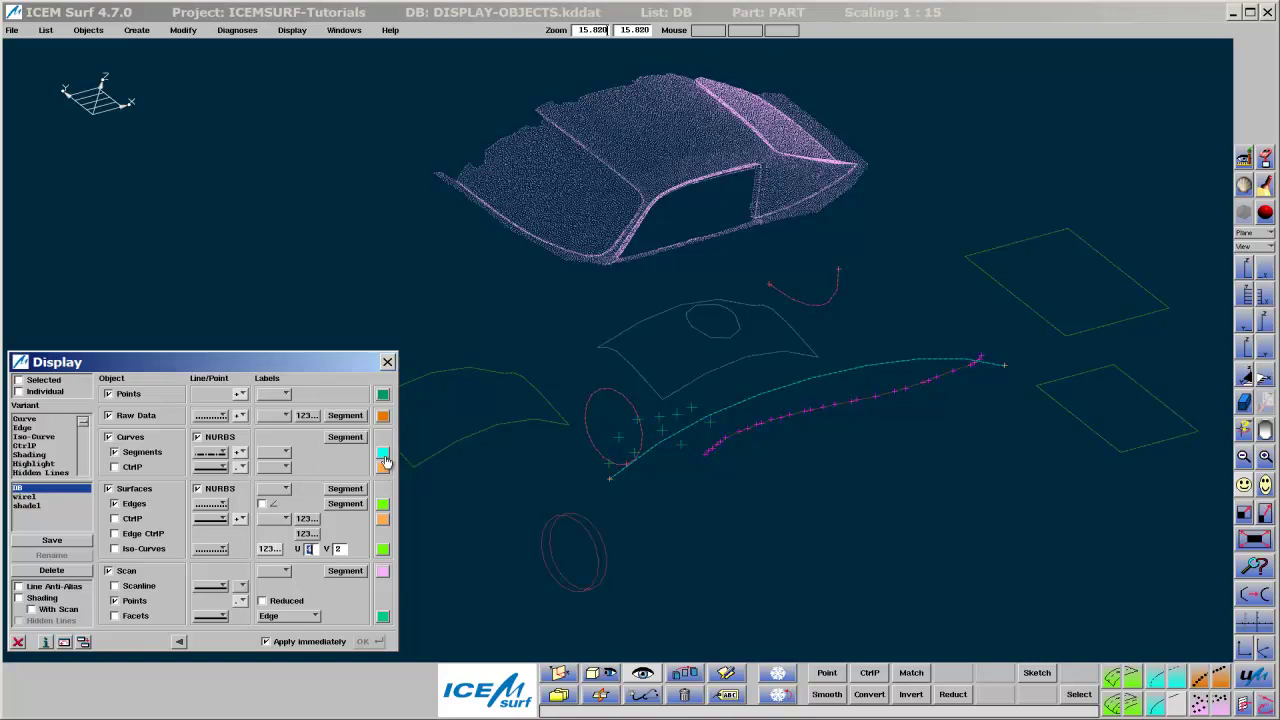
{"action": "left_click", "coordinate": [384, 396]}
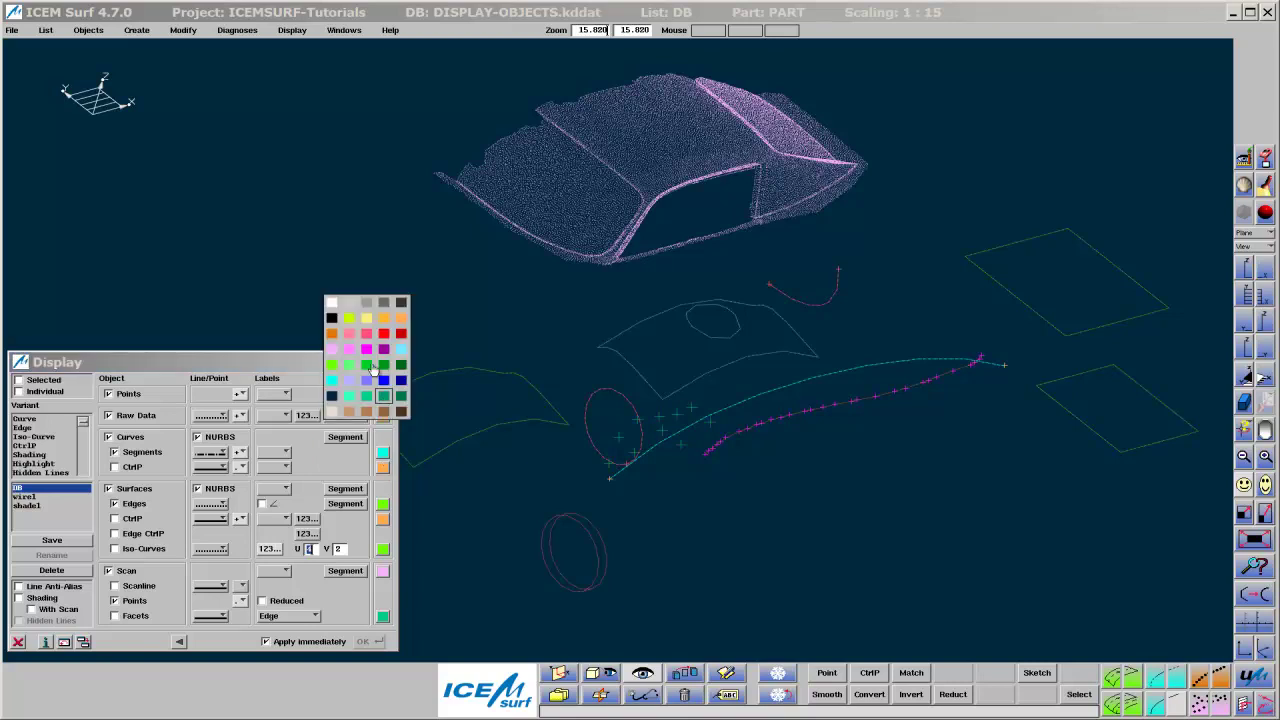
{"action": "left_click", "coordinate": [366, 349]}
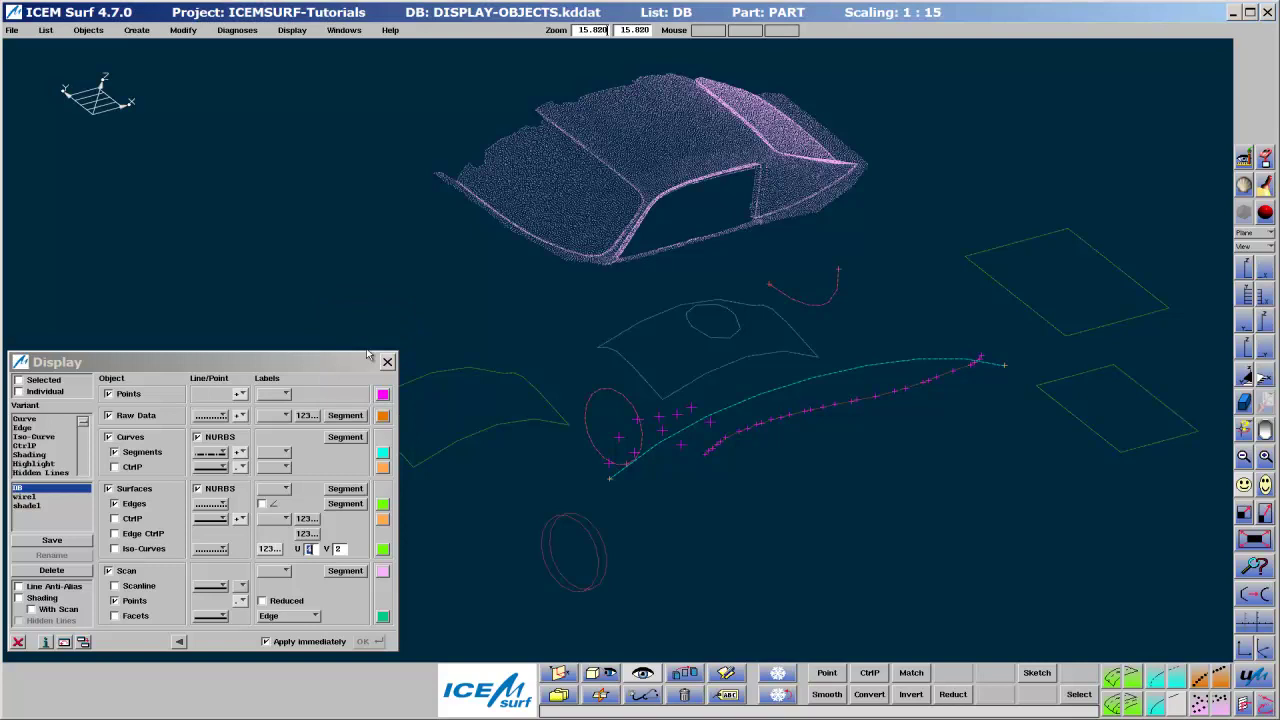
- Review the default colour assigned to each object type in the Colours settings
{"action": "left_click", "coordinate": [299, 31]}
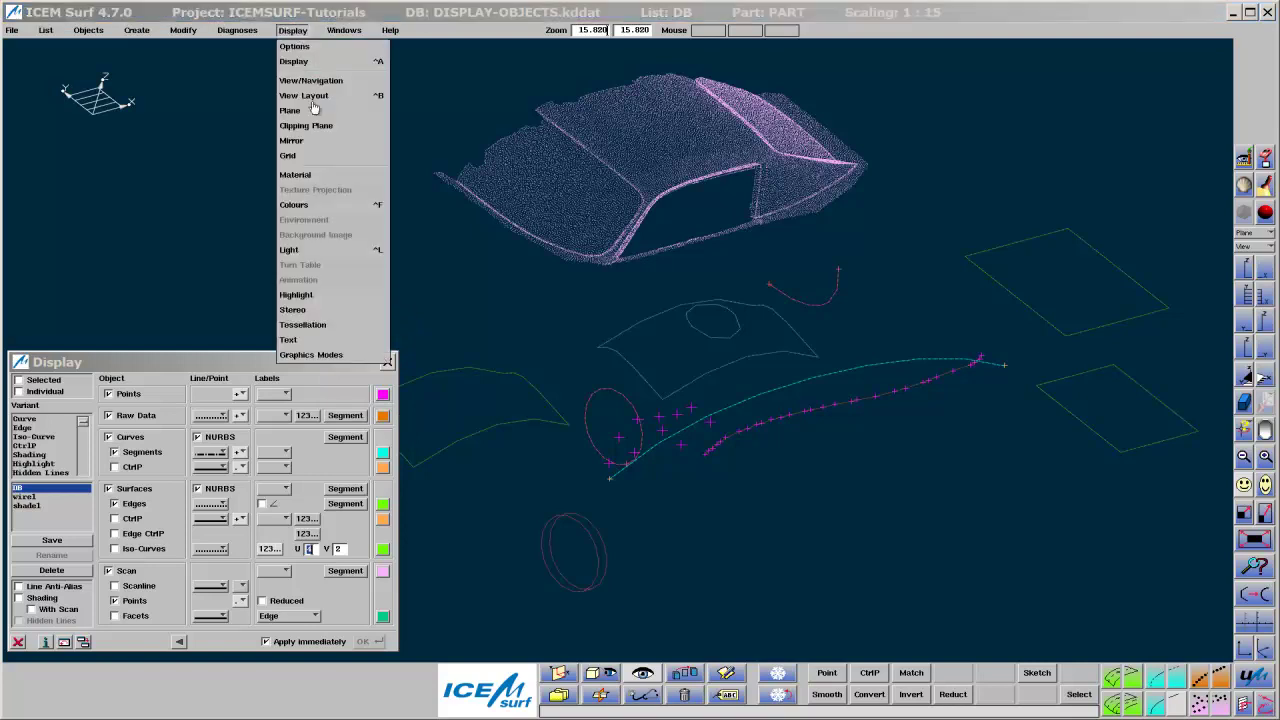
{"action": "left_click", "coordinate": [316, 204]}
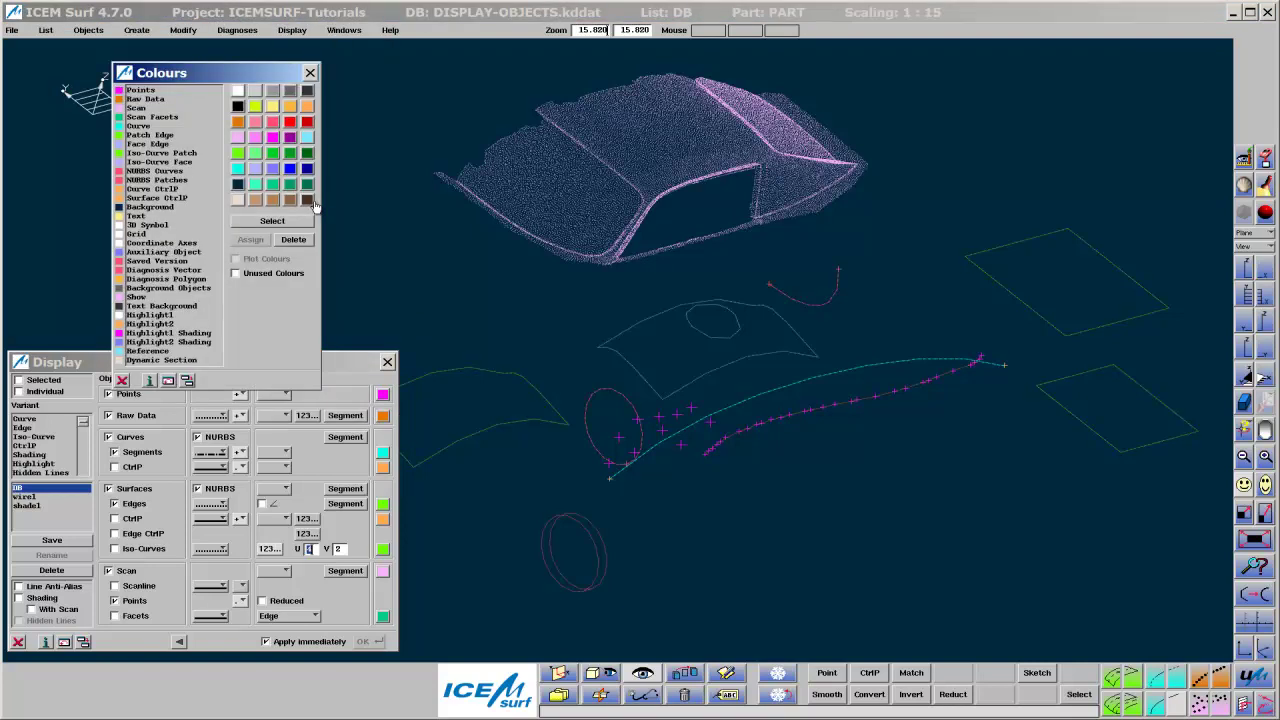
{"action": "left_click", "coordinate": [311, 75]}
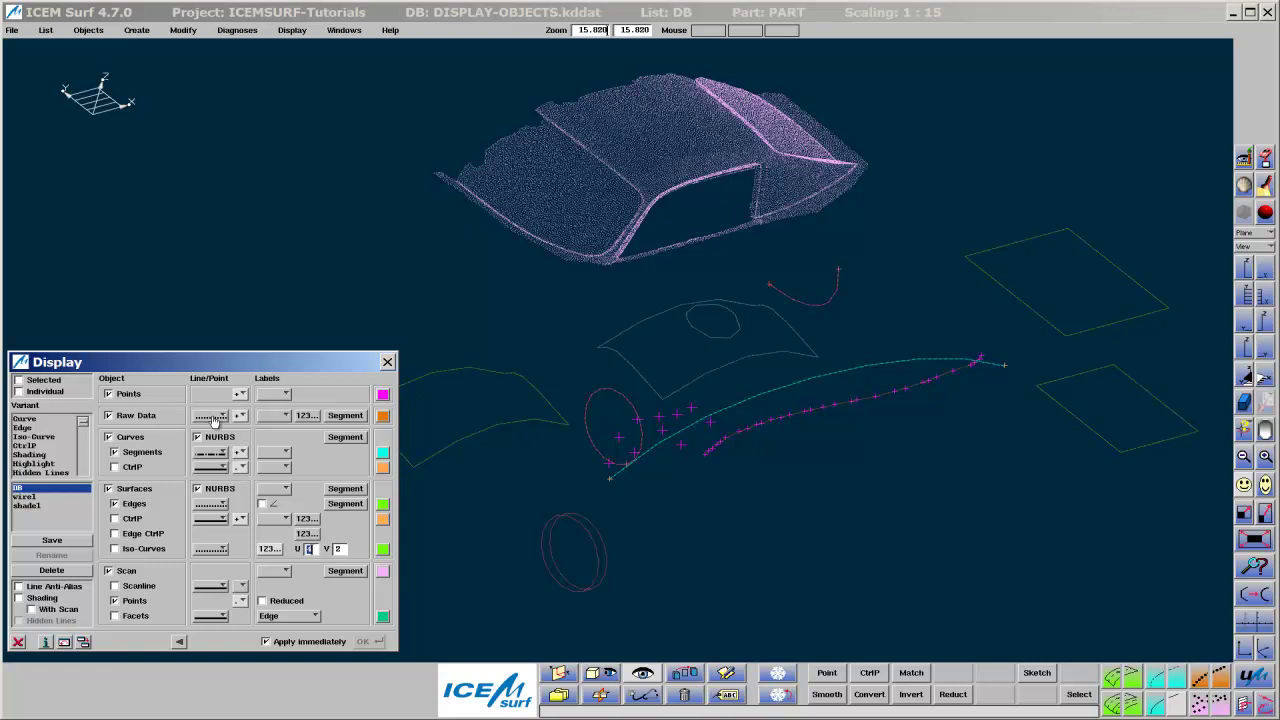
- Display the raw data with a dashed line and circle point markers
{"action": "left_click", "coordinate": [214, 417]}
{"action": "left_click", "coordinate": [215, 454]}
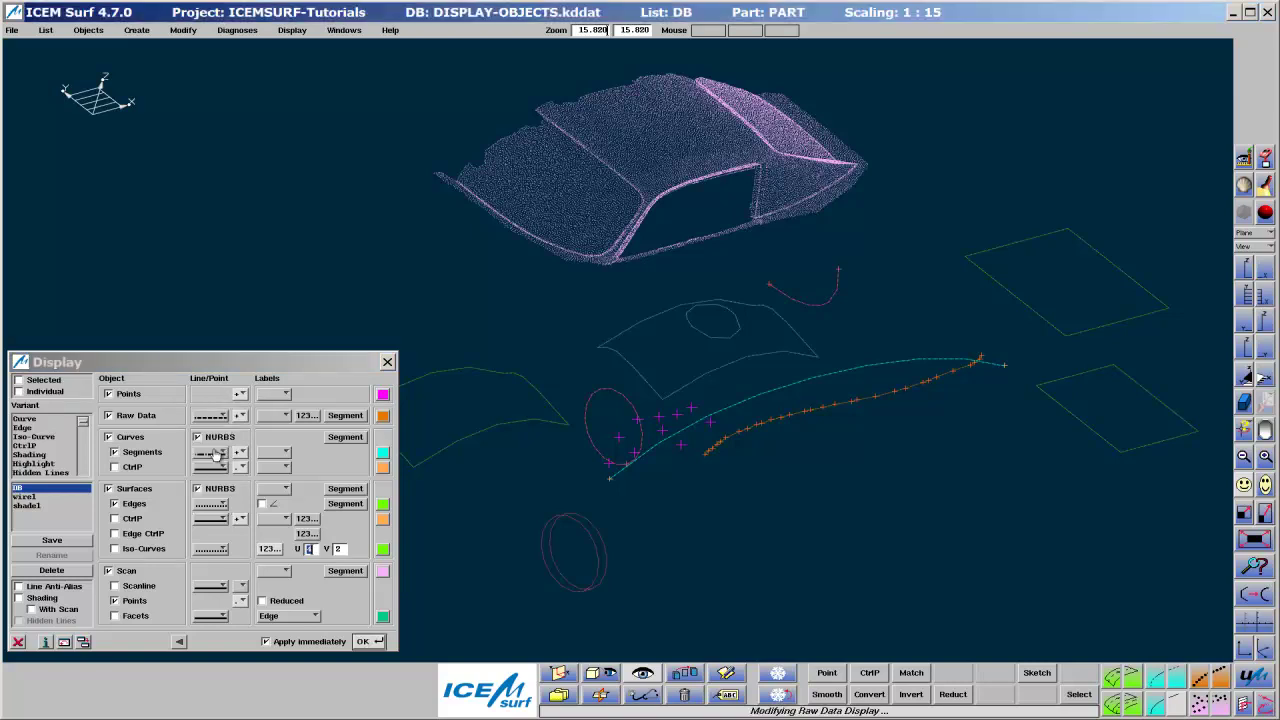
{"action": "left_click", "coordinate": [240, 415]}
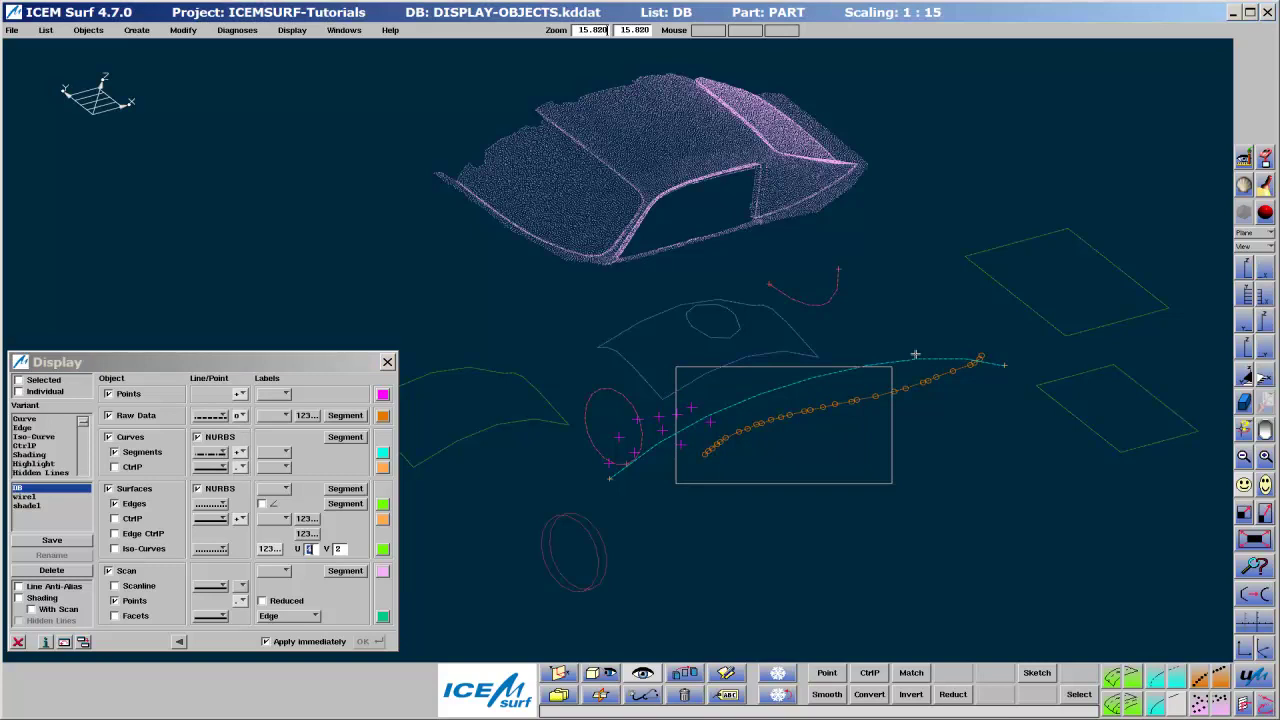
- Switch on labels for the raw data, trying Small before setting them to Large
{"action": "left_click_drag", "start_coordinate": [915, 354], "coordinate": [991, 330]}
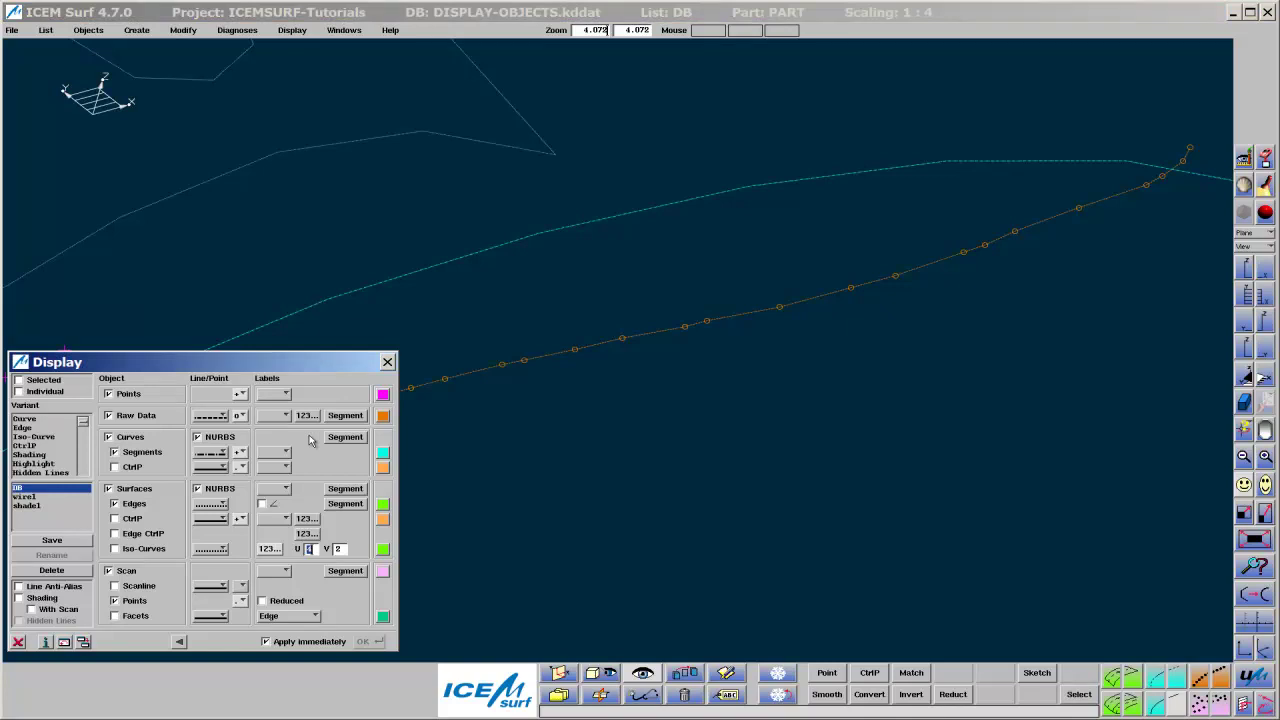
{"action": "left_click", "coordinate": [282, 416]}
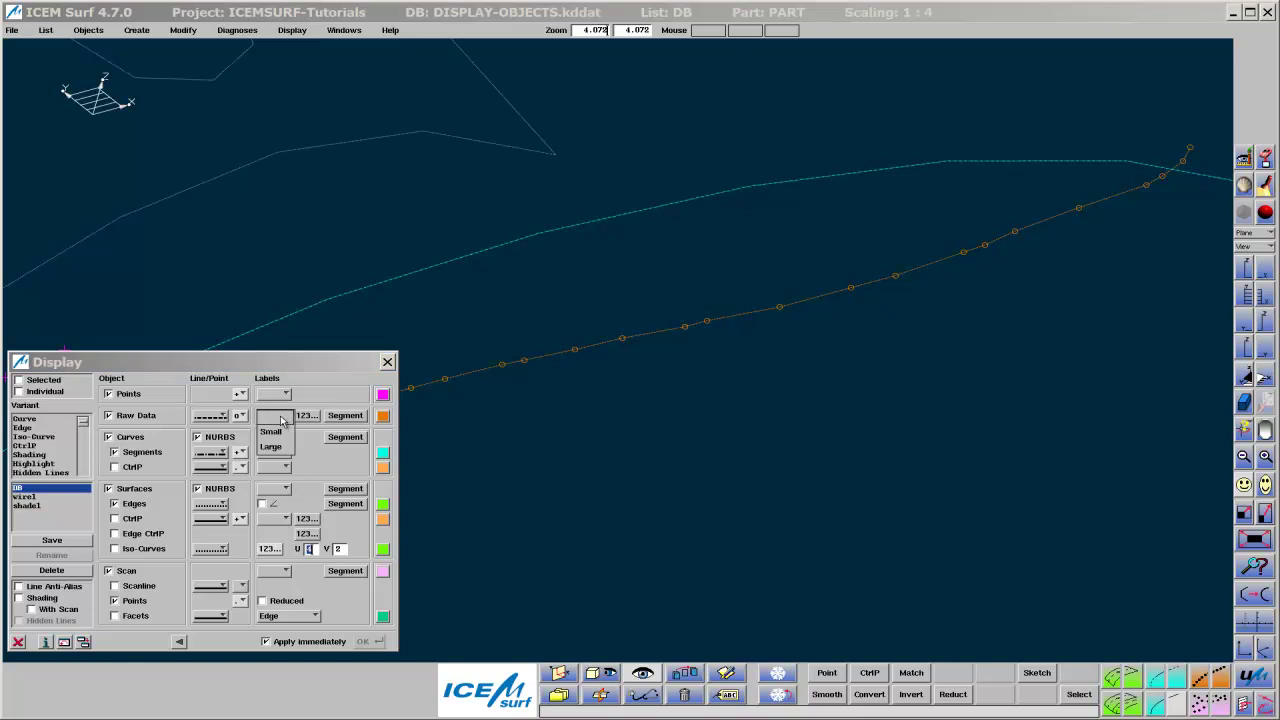
{"action": "left_click", "coordinate": [272, 431]}
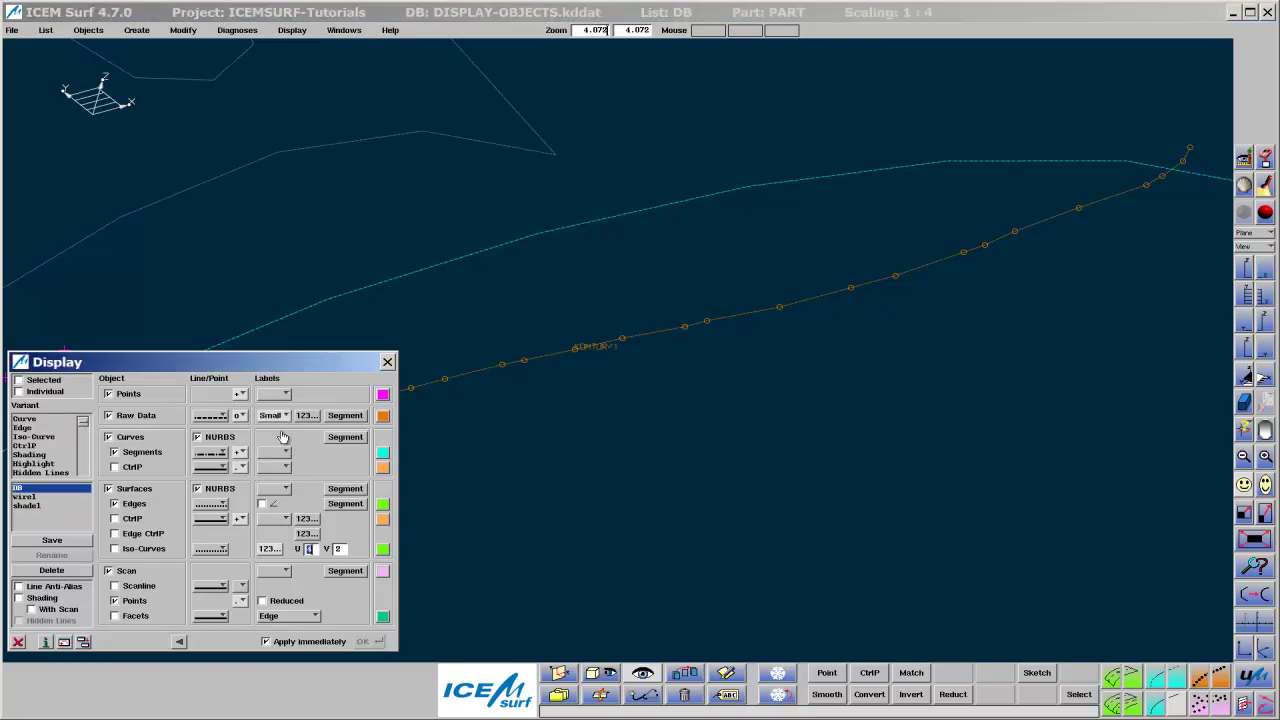
{"action": "left_click", "coordinate": [282, 416]}
{"action": "left_click", "coordinate": [282, 441]}
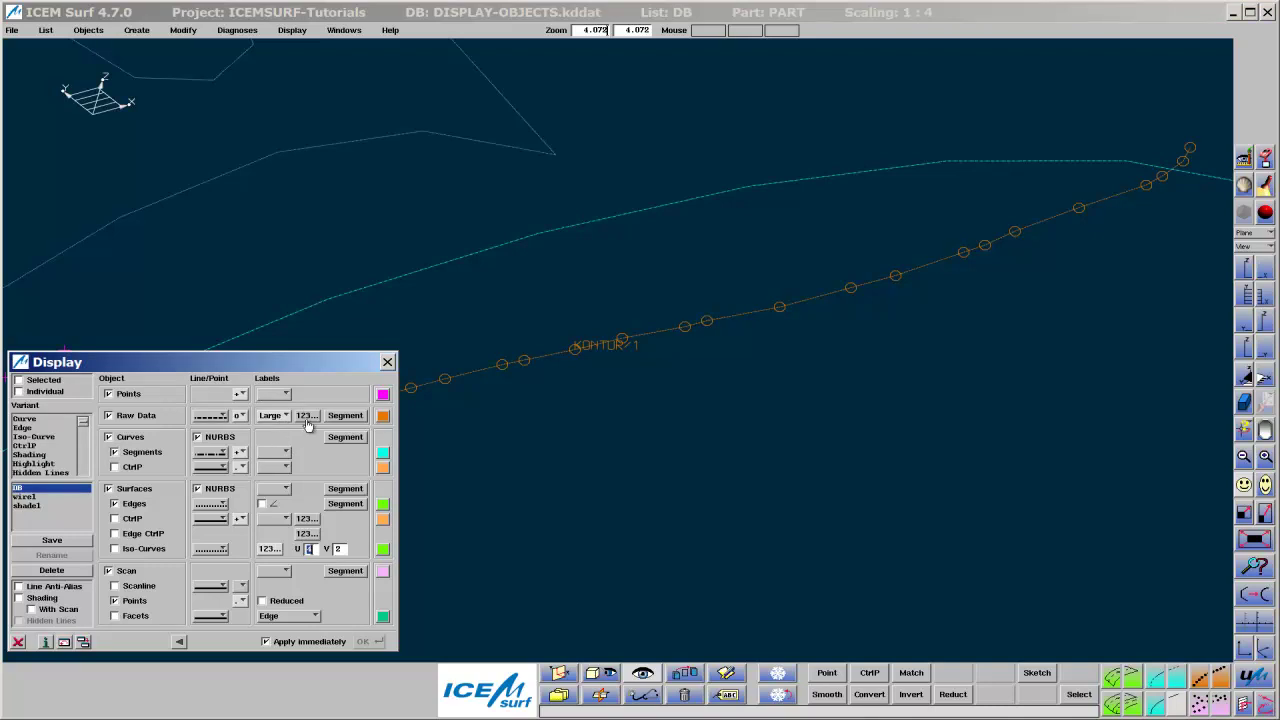
- Display the point numbers along the raw data line
{"action": "left_click", "coordinate": [307, 417]}
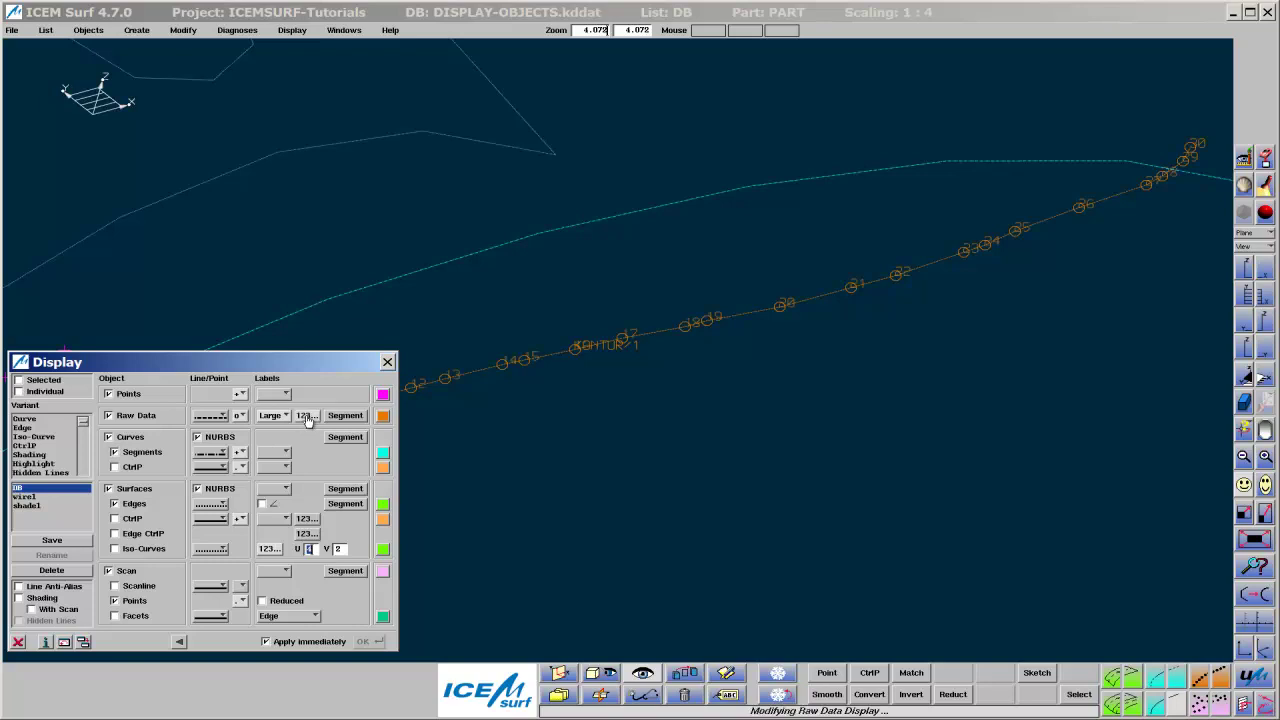
{"action": "left_click", "coordinate": [307, 418]}
{"action": "left_click", "coordinate": [337, 417]}
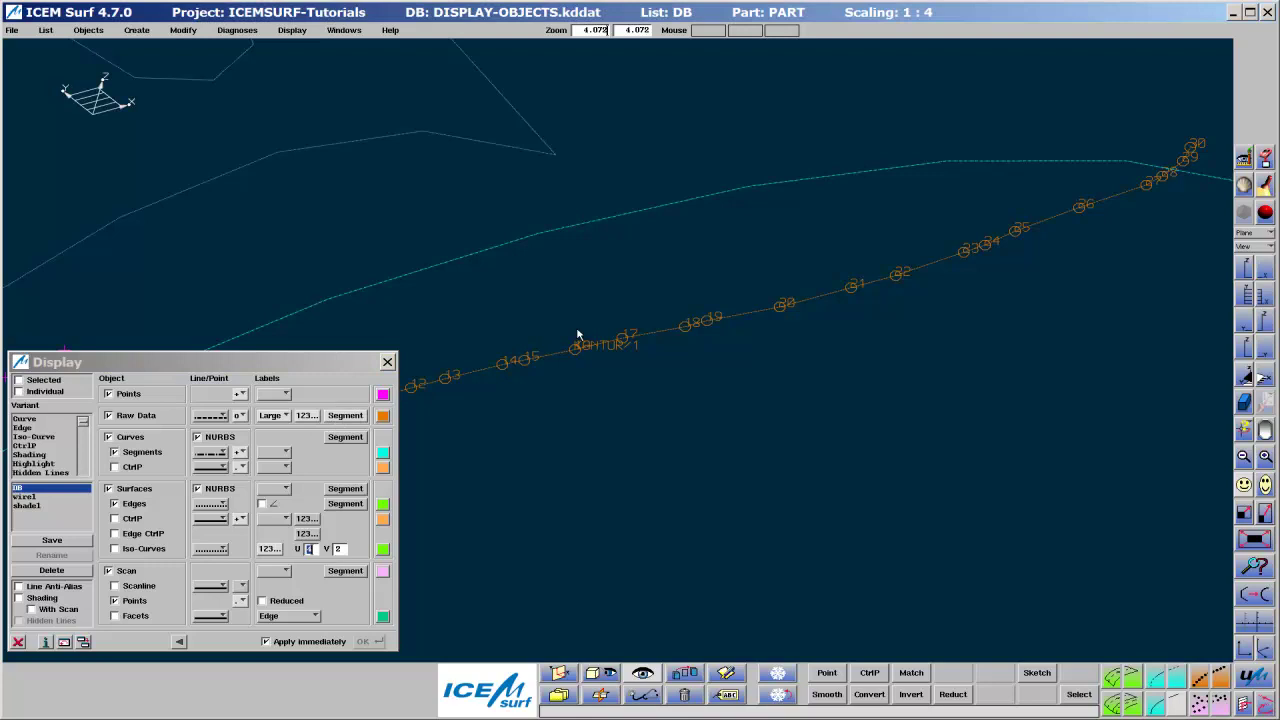
- Try magenta for the raw data and set its colour to turquoise
{"action": "scroll", "coordinate": [580, 348], "scroll_direction": "down", "scroll_amount": 2}
{"action": "scroll", "coordinate": [578, 330], "scroll_direction": "down", "scroll_amount": 4}
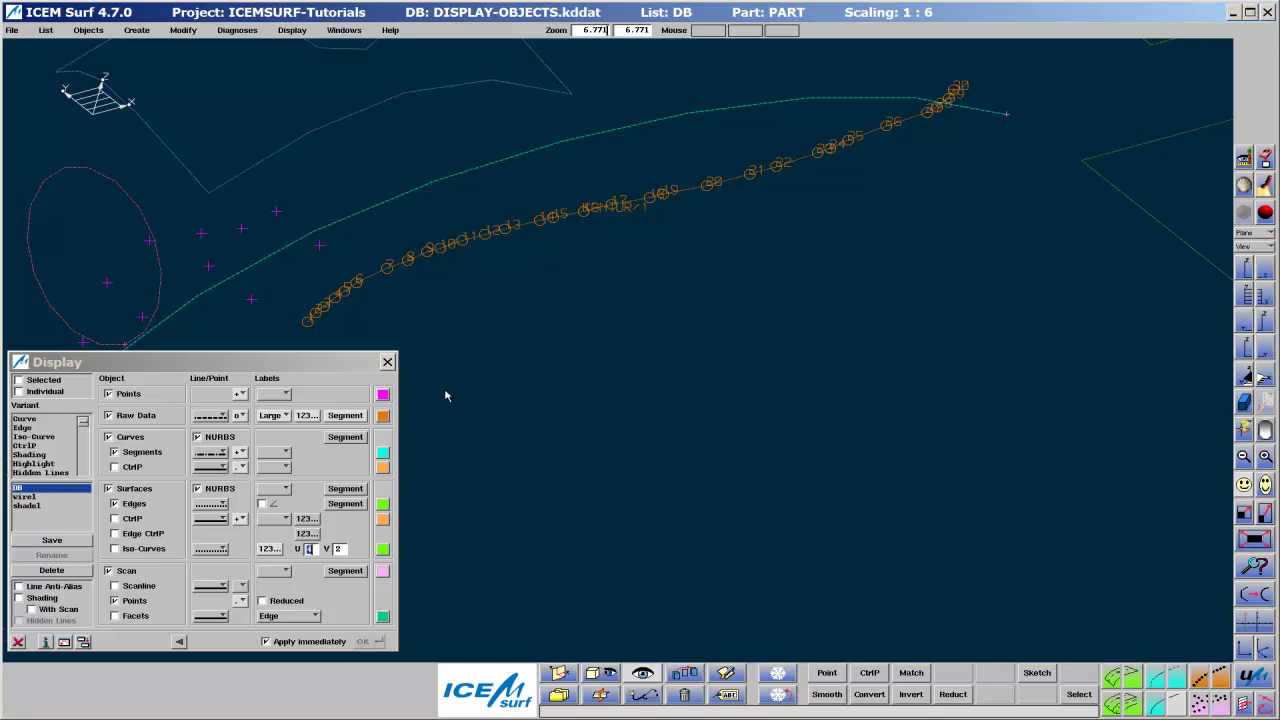
{"action": "left_click", "coordinate": [383, 422]}
{"action": "left_click", "coordinate": [421, 437]}
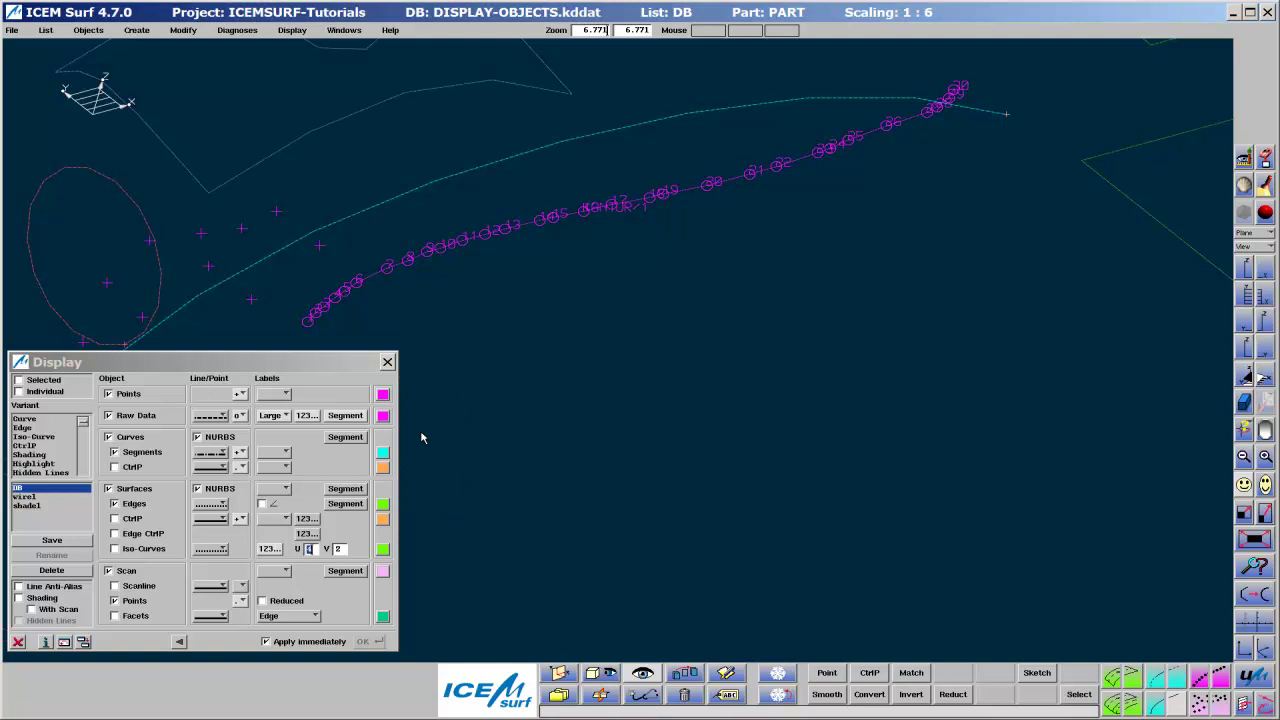
{"action": "left_click", "coordinate": [383, 415]}
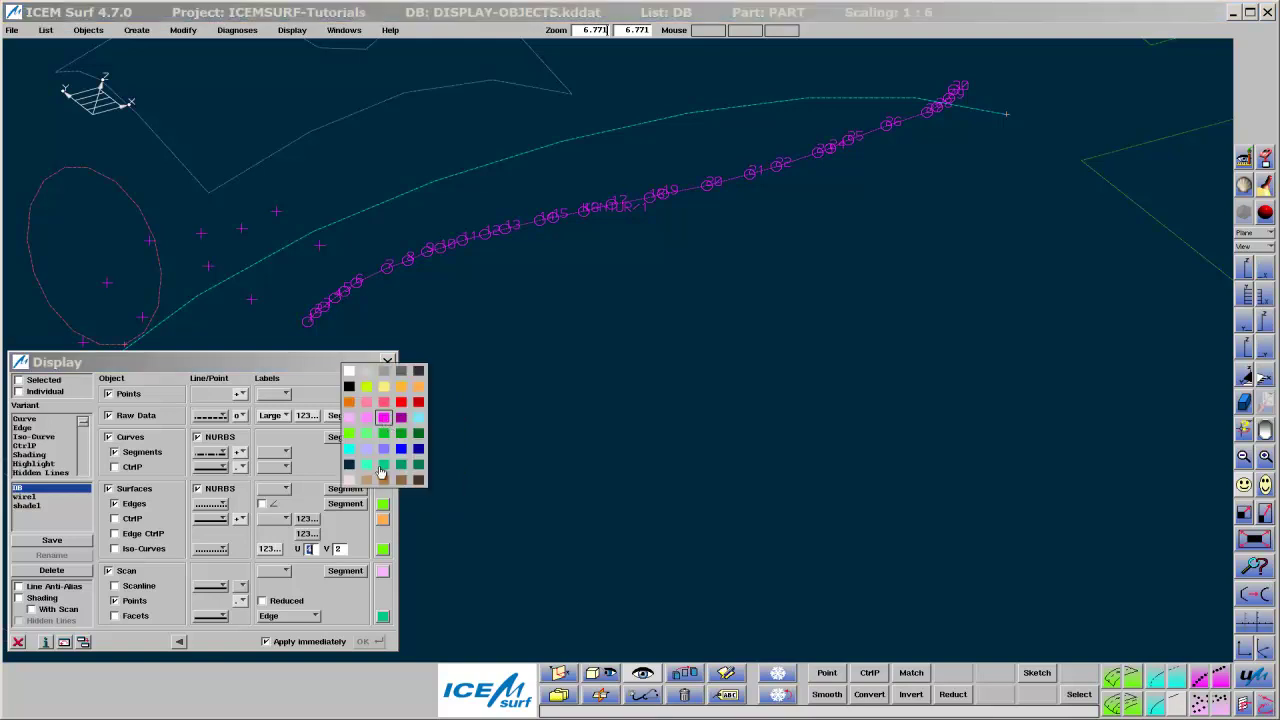
{"action": "left_click", "coordinate": [381, 467]}
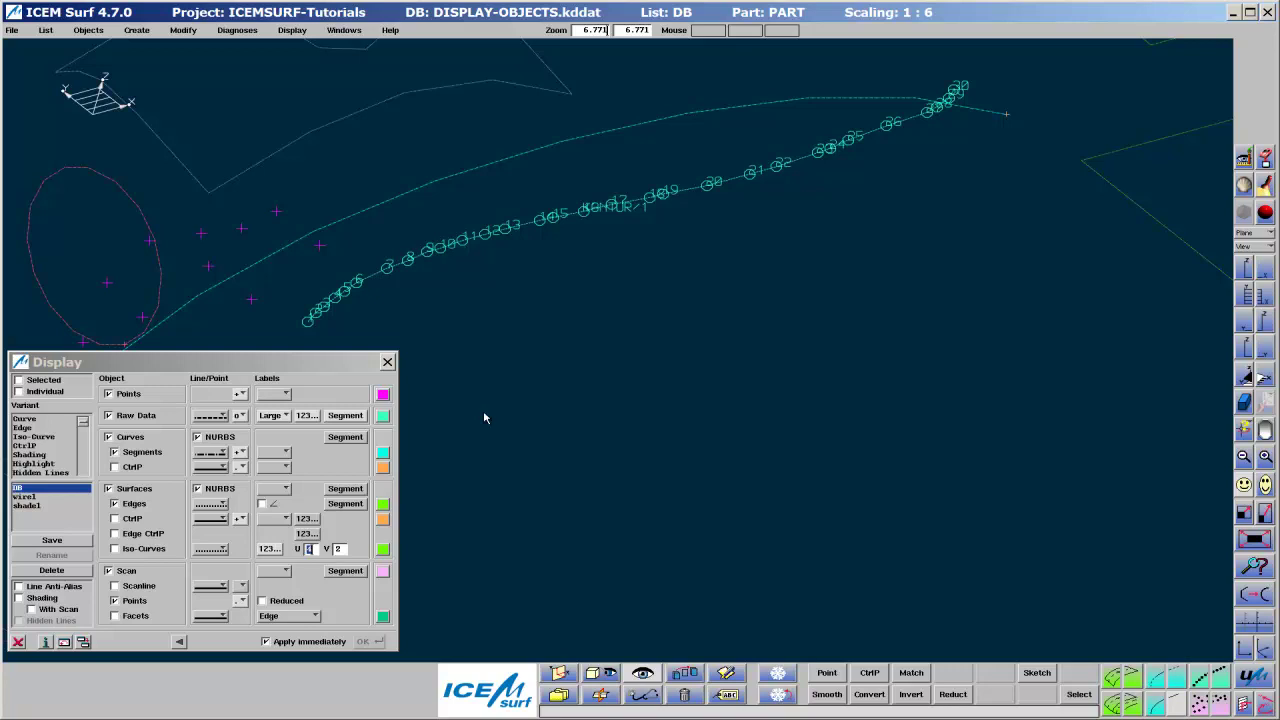
- Fit all objects in the view, and hide and show the curve segments
{"action": "key", "text": "f"}
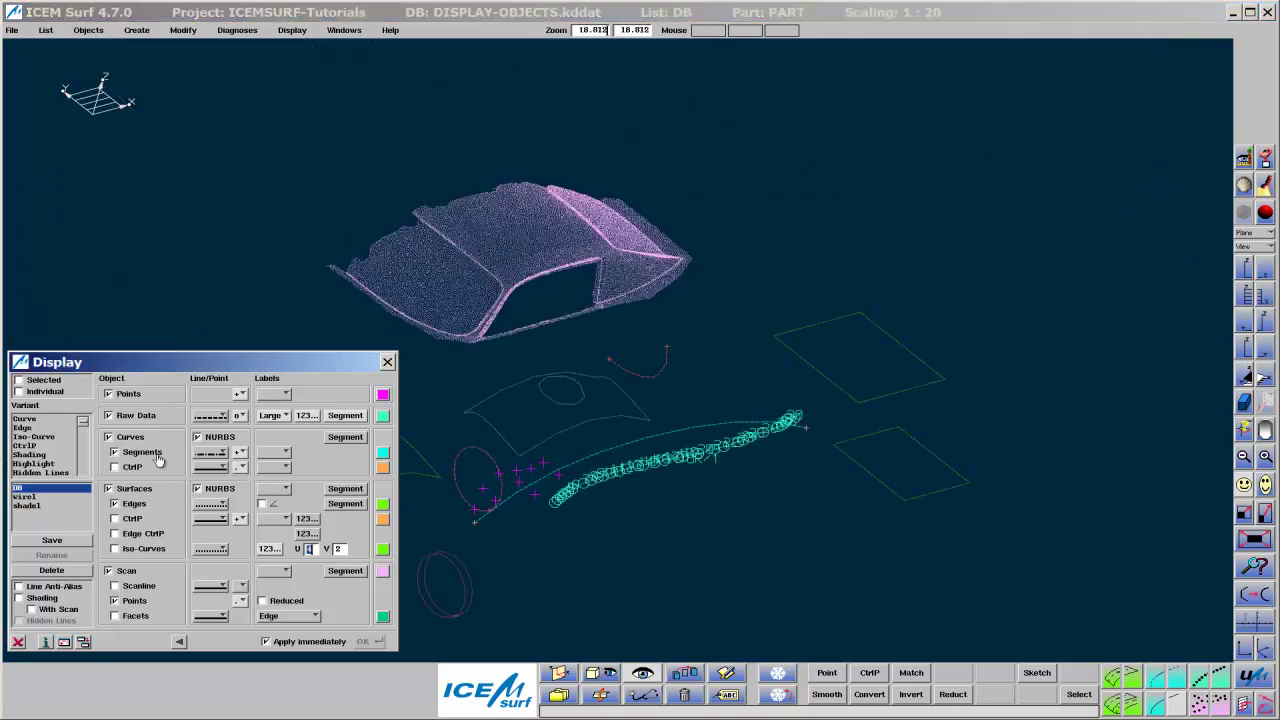
{"action": "left_click", "coordinate": [115, 452]}
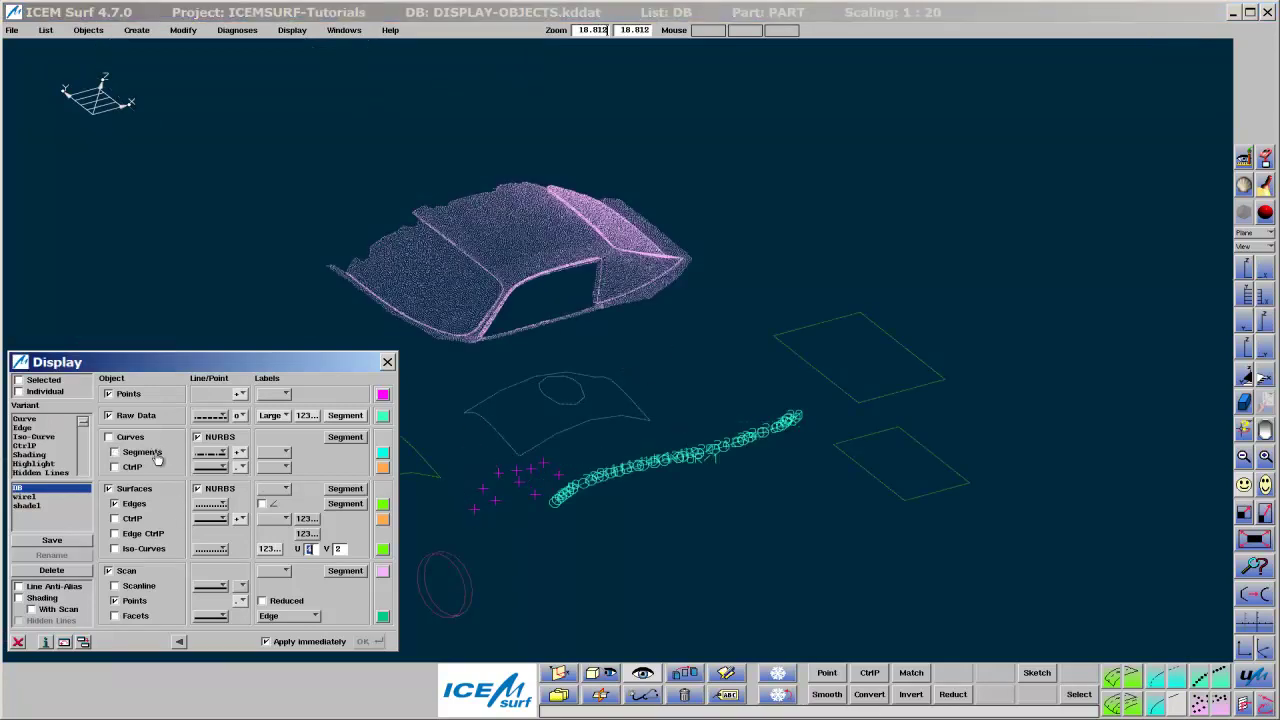
{"action": "left_click", "coordinate": [157, 457]}
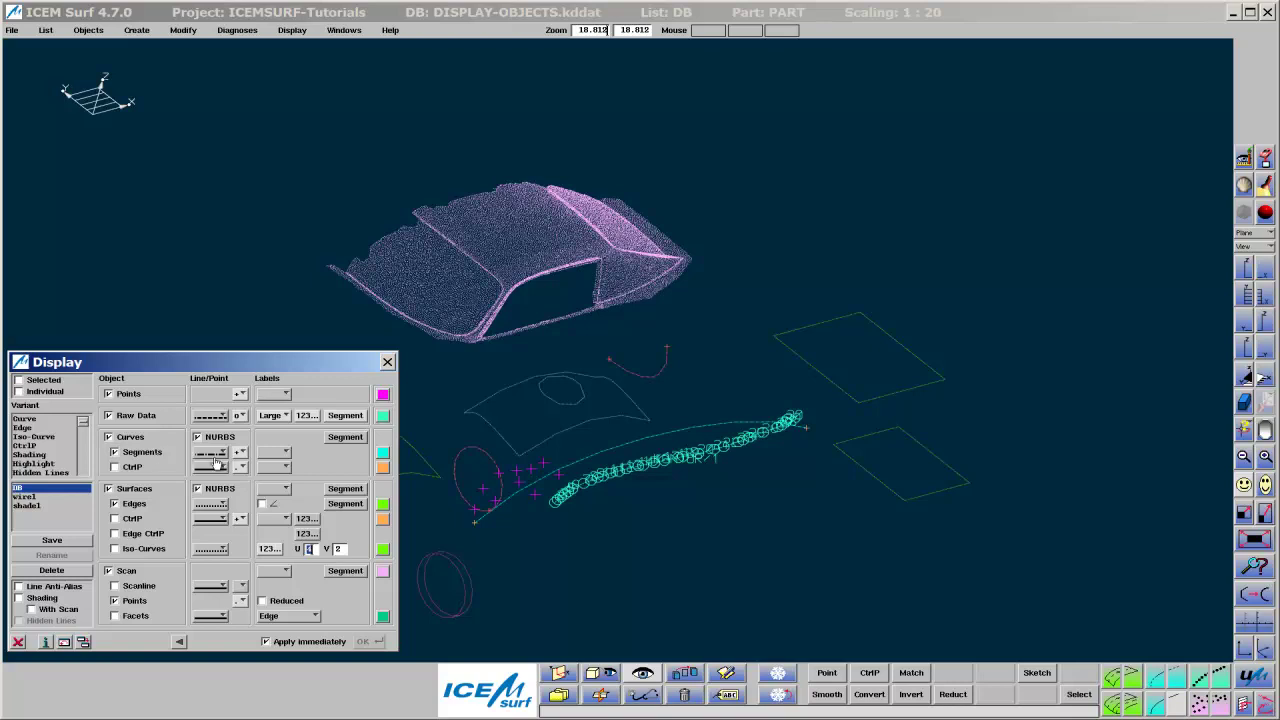
- Show the control points of the curves and toggle their NURBS display off and on
{"action": "left_click", "coordinate": [130, 468]}
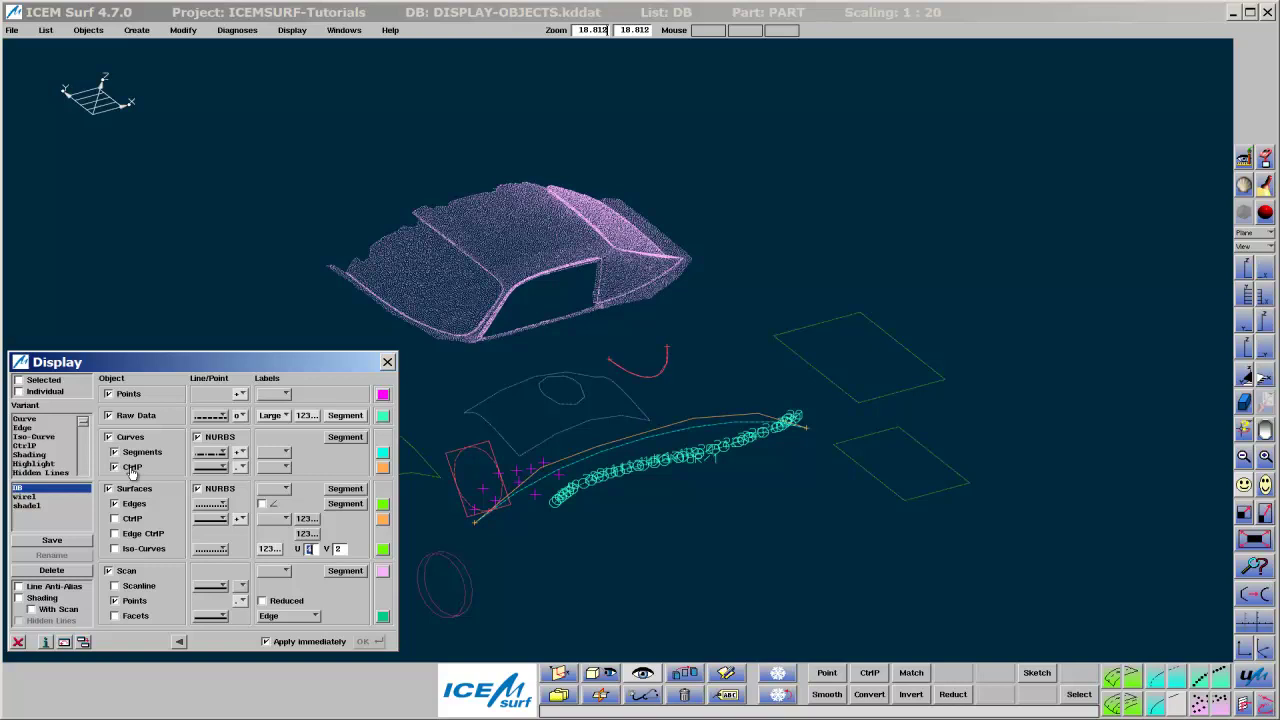
{"action": "left_click", "coordinate": [206, 441]}
{"action": "left_click", "coordinate": [207, 442]}
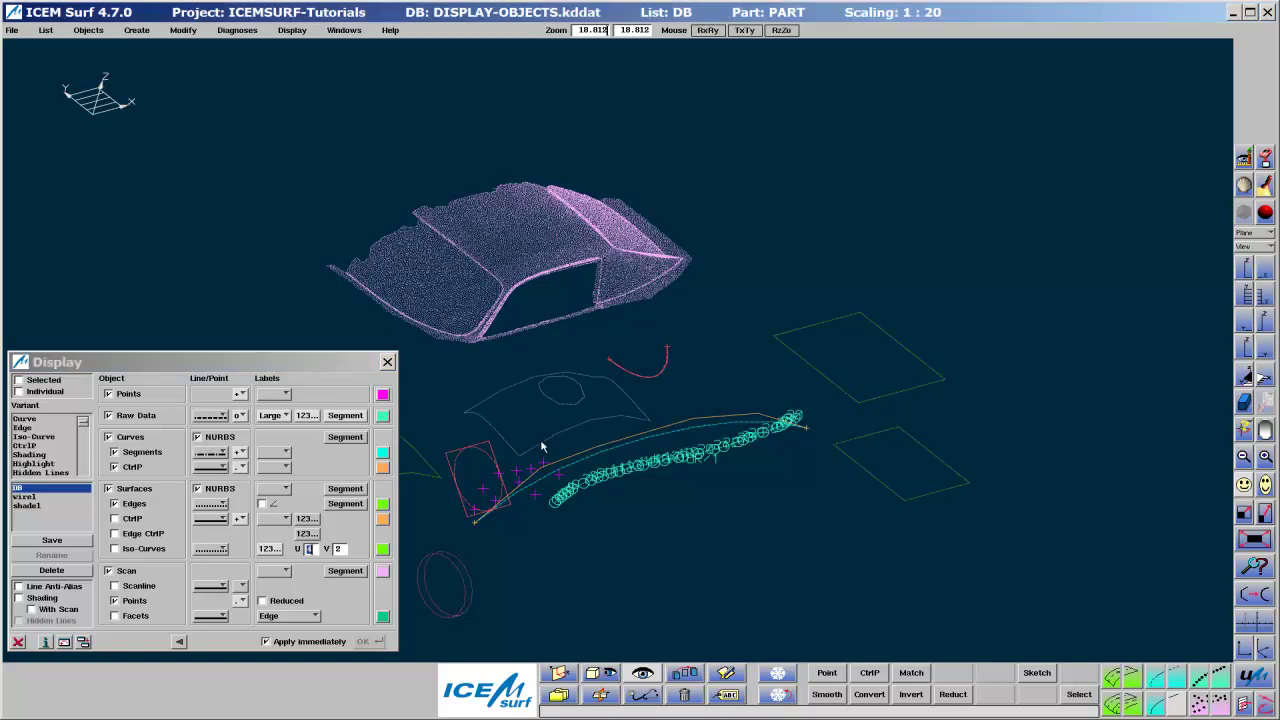
- Set the line type of the curve segments to a solid line
{"action": "middle_click_drag", "start_coordinate": [543, 449], "coordinate": [680, 371]}
{"action": "scroll", "coordinate": [711, 385], "scroll_direction": "up", "scroll_amount": 3}
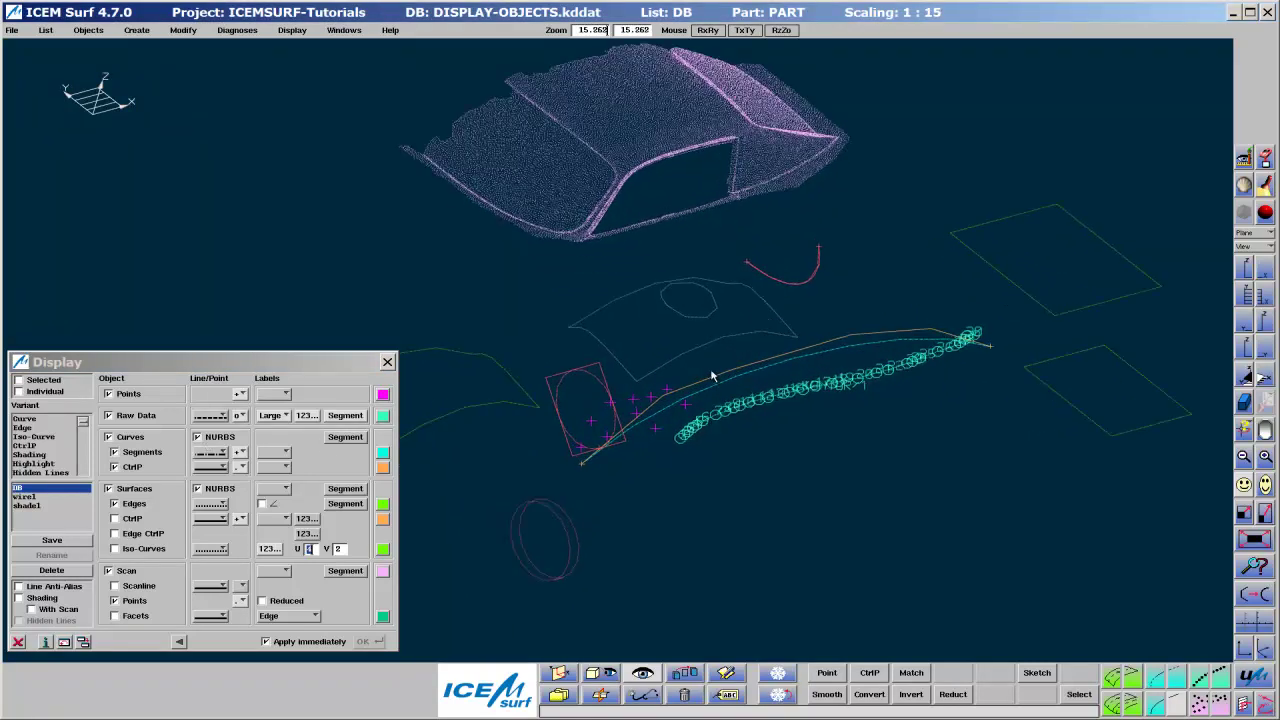
{"action": "scroll", "coordinate": [713, 368], "scroll_direction": "up", "scroll_amount": 1}
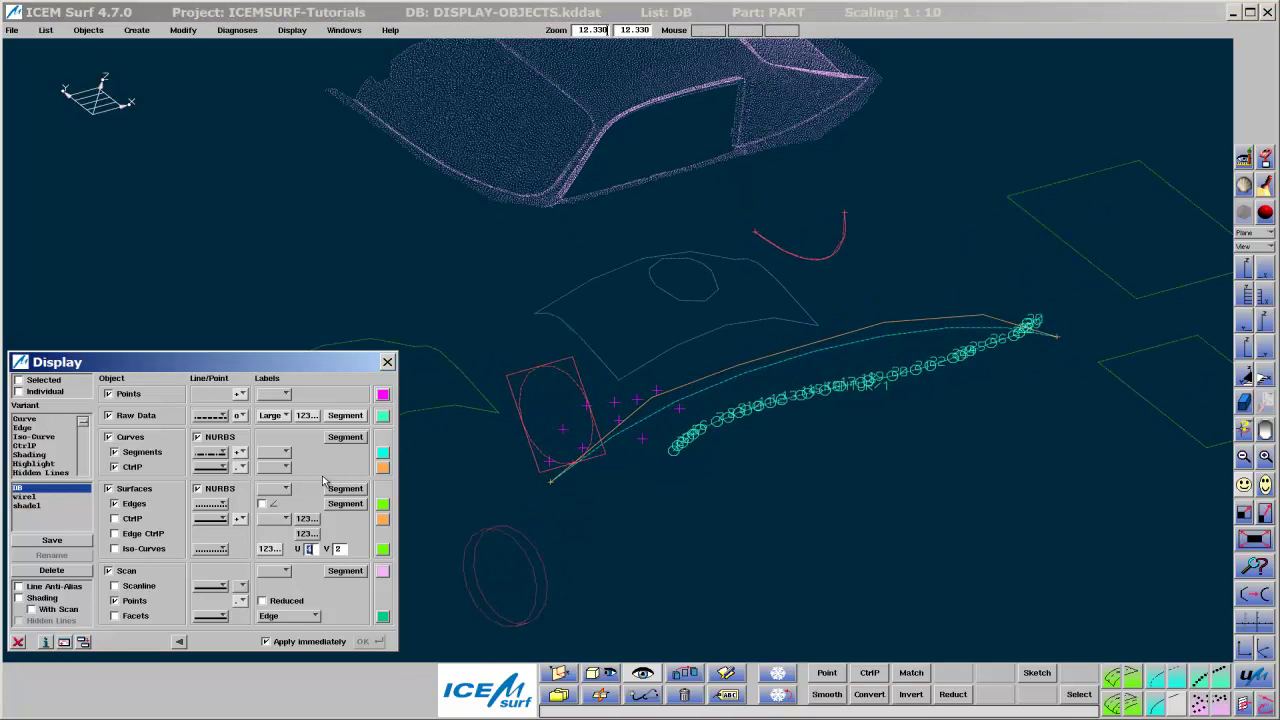
{"action": "left_click", "coordinate": [210, 457]}
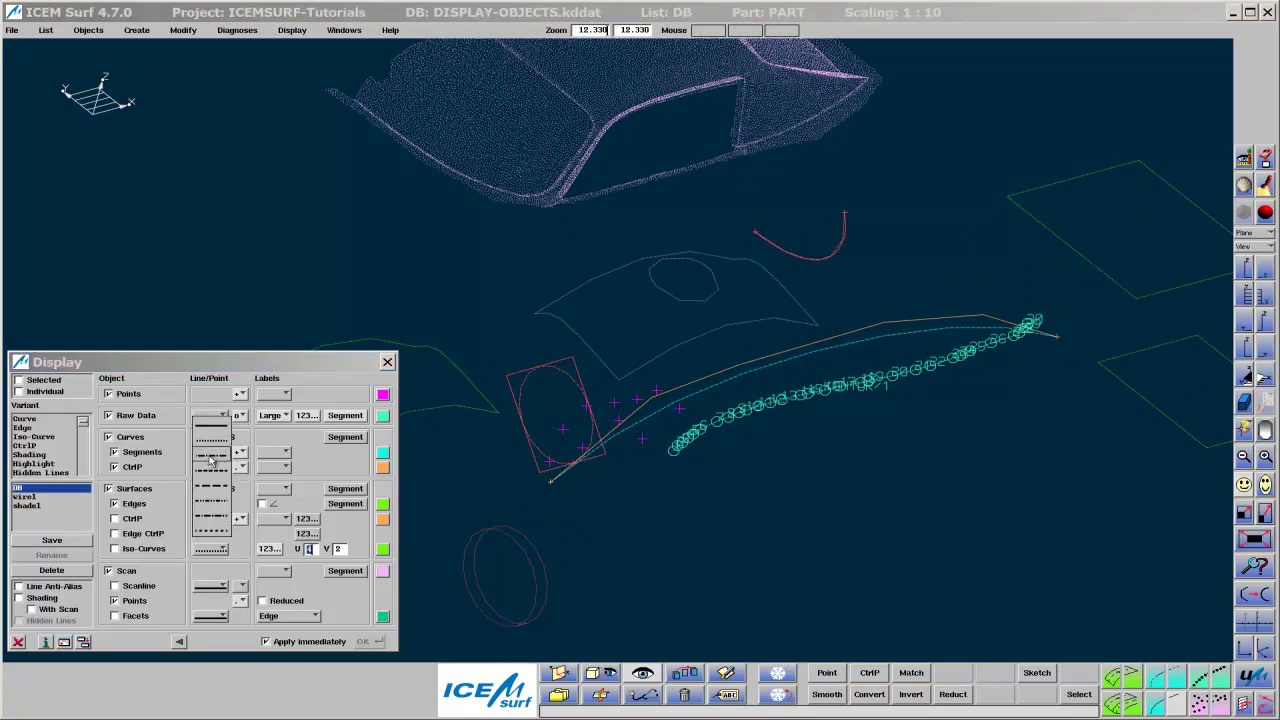
{"action": "left_click", "coordinate": [215, 428]}
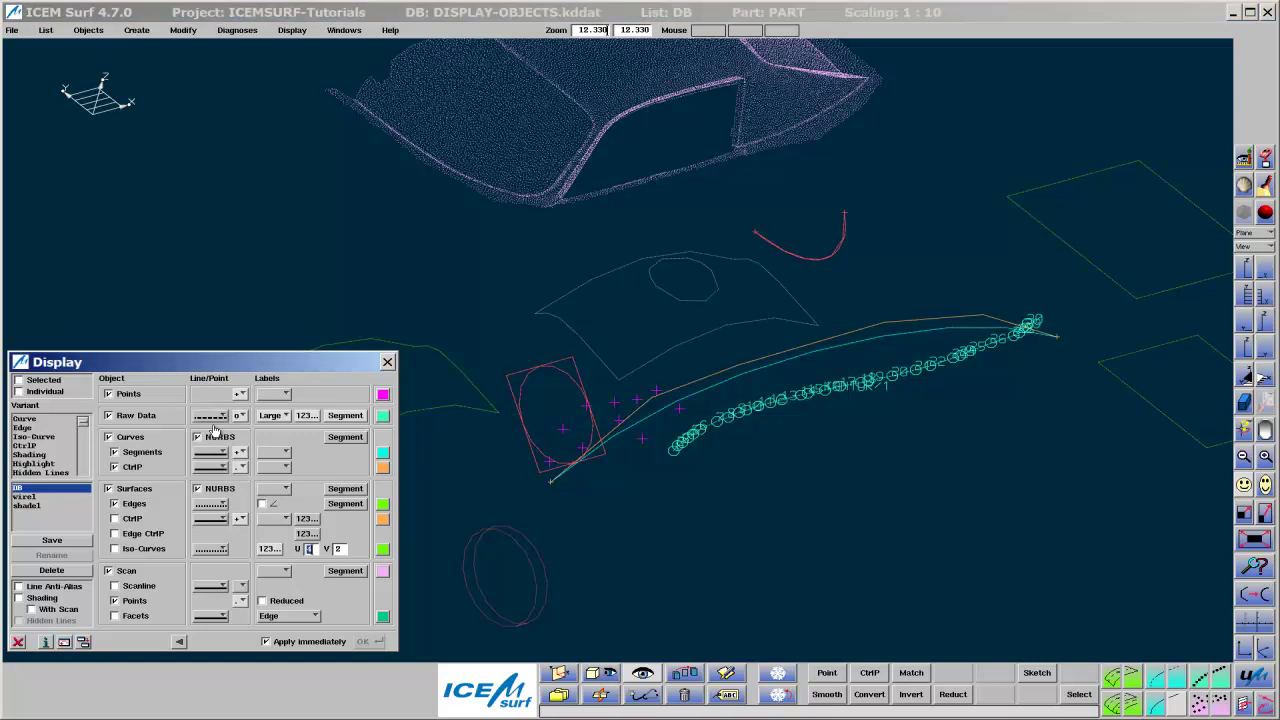
- Try dotted and dash-dotted lines for the curves' control polygons and set them to a dashed line
{"action": "left_click", "coordinate": [215, 468]}
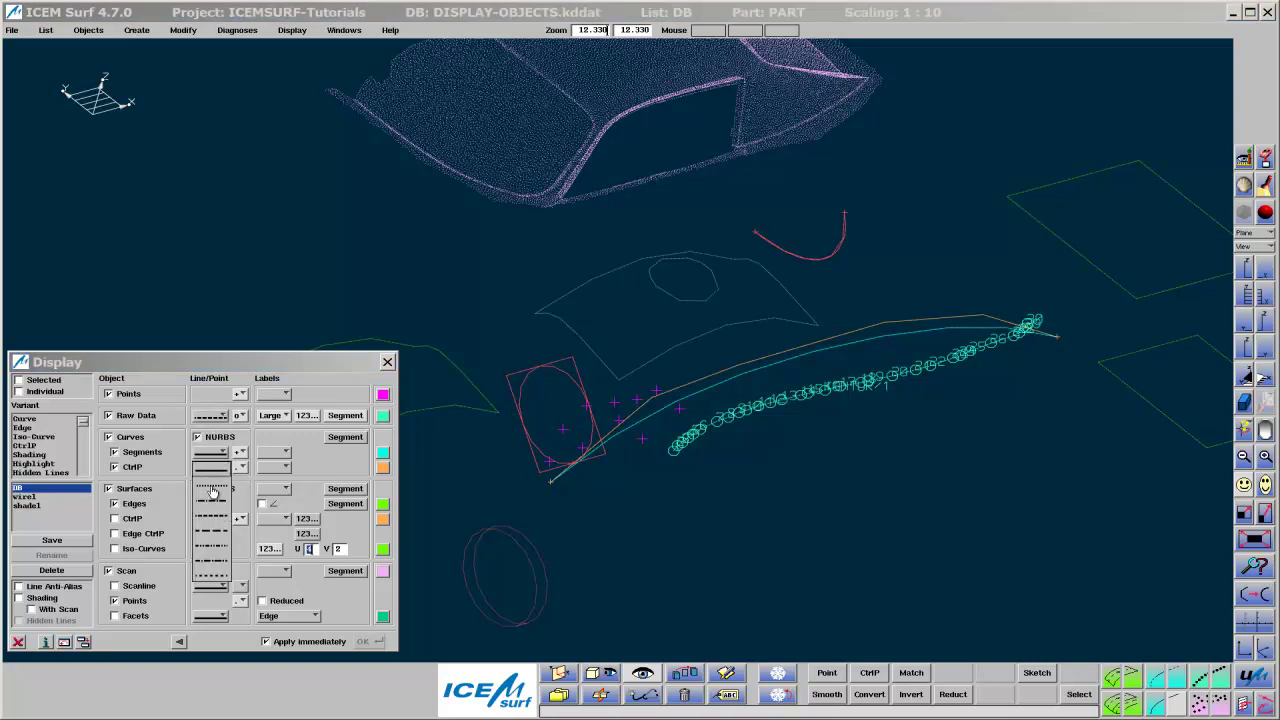
{"action": "left_click", "coordinate": [212, 492]}
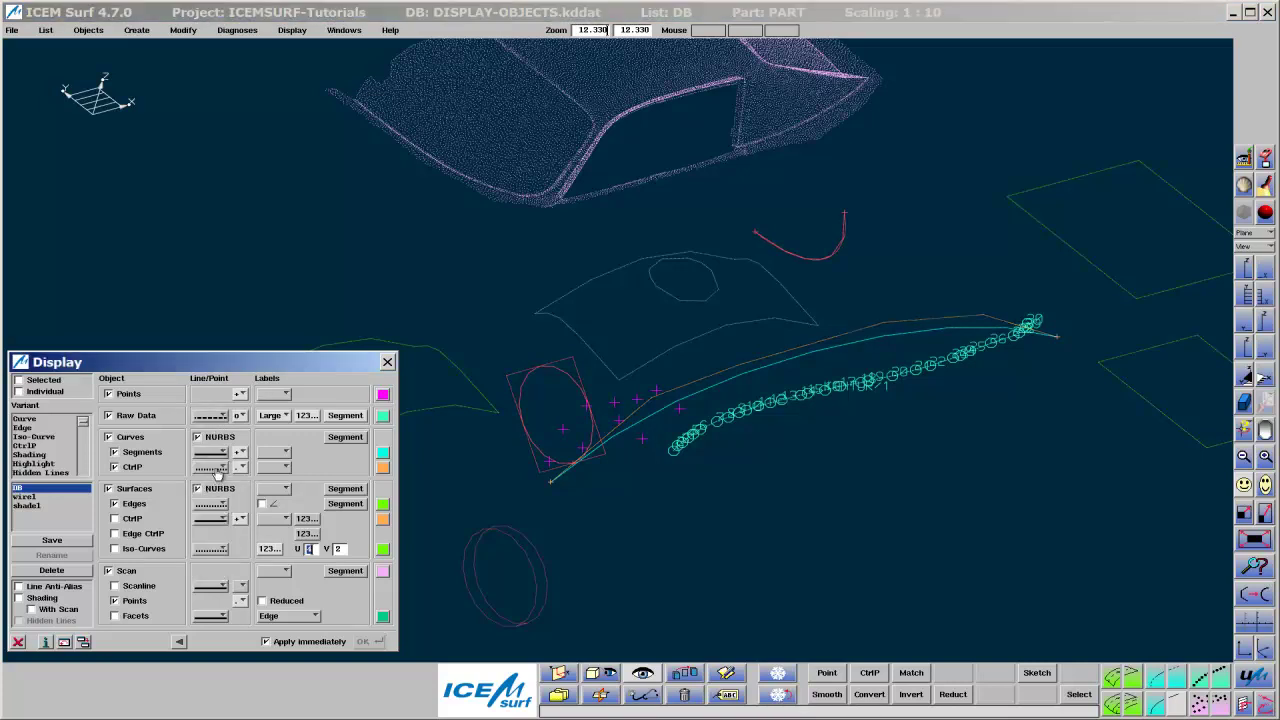
{"action": "left_click", "coordinate": [216, 470]}
{"action": "left_click", "coordinate": [208, 537]}
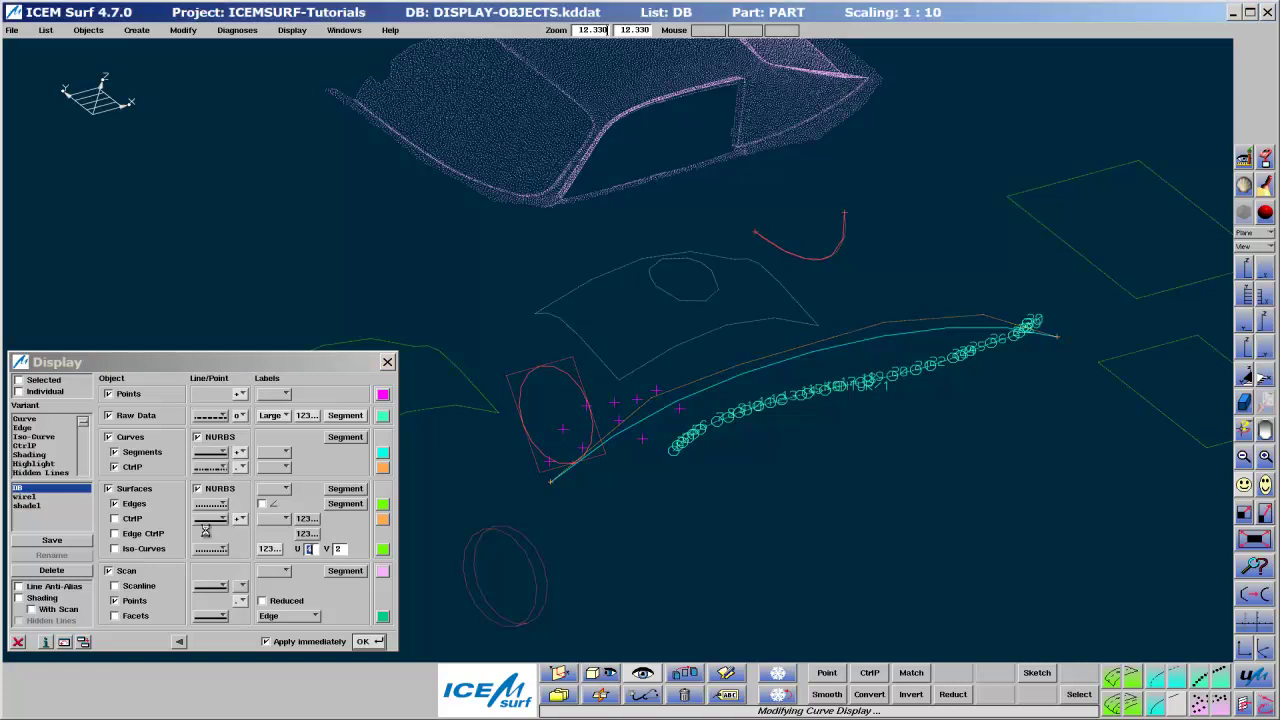
{"action": "left_click", "coordinate": [215, 470]}
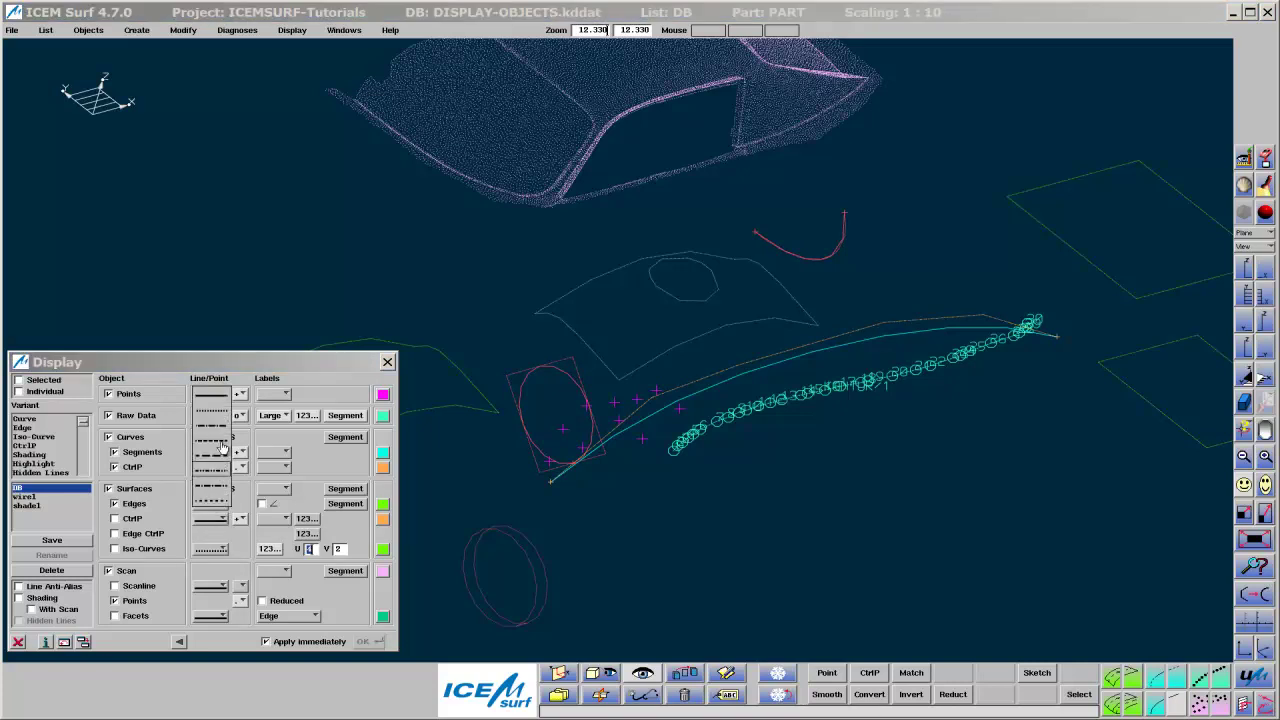
{"action": "left_click", "coordinate": [217, 441]}
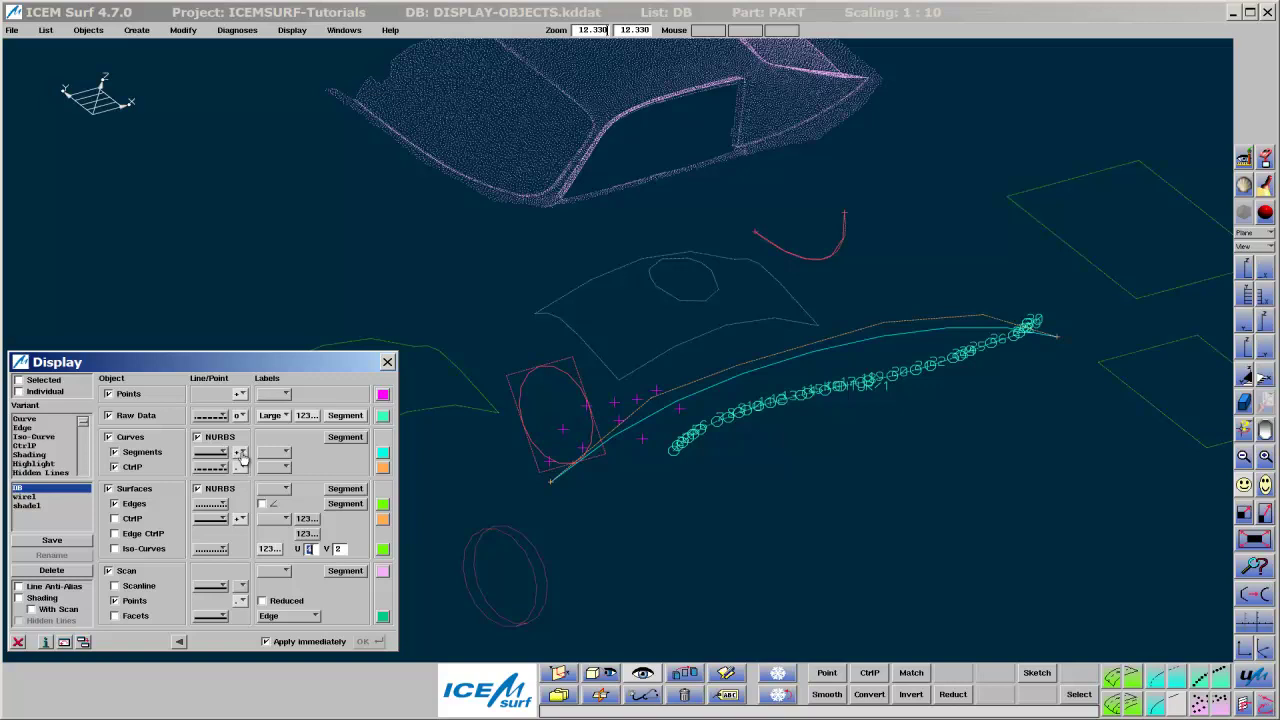
- Mark the curve segments with x symbols and the curves' control points with circles
{"action": "left_click", "coordinate": [242, 457]}
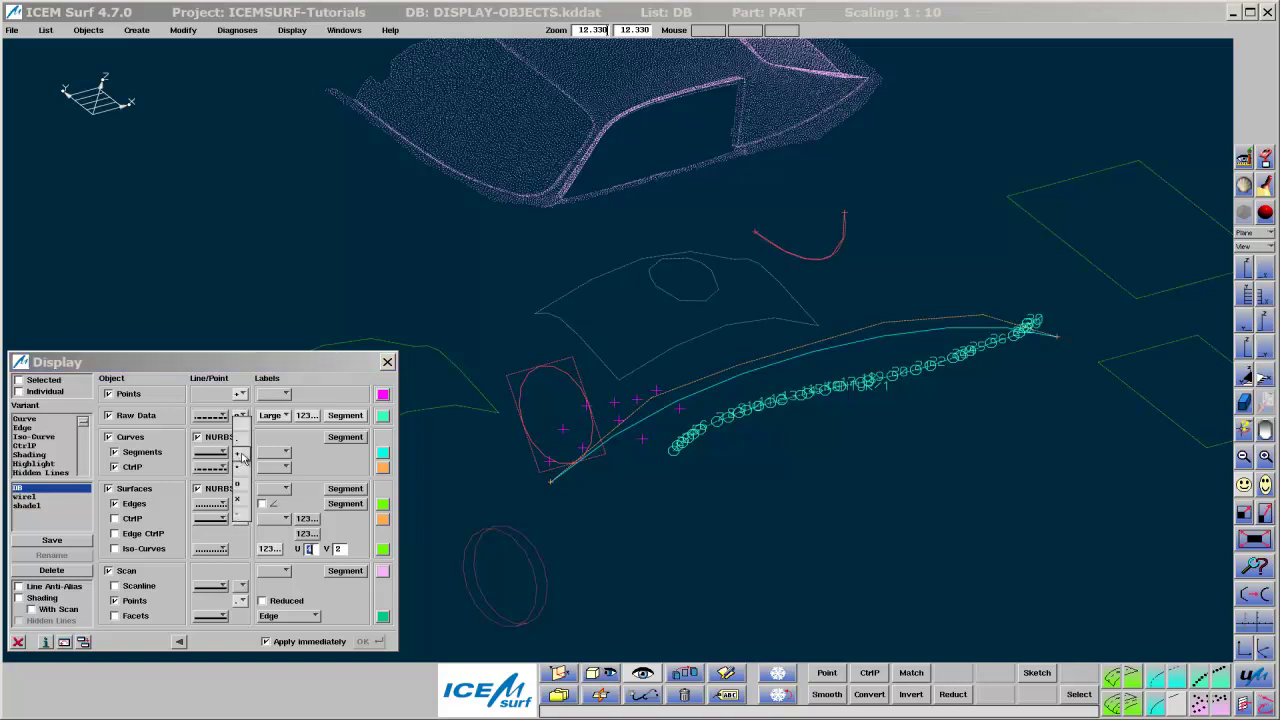
{"action": "left_click", "coordinate": [240, 505]}
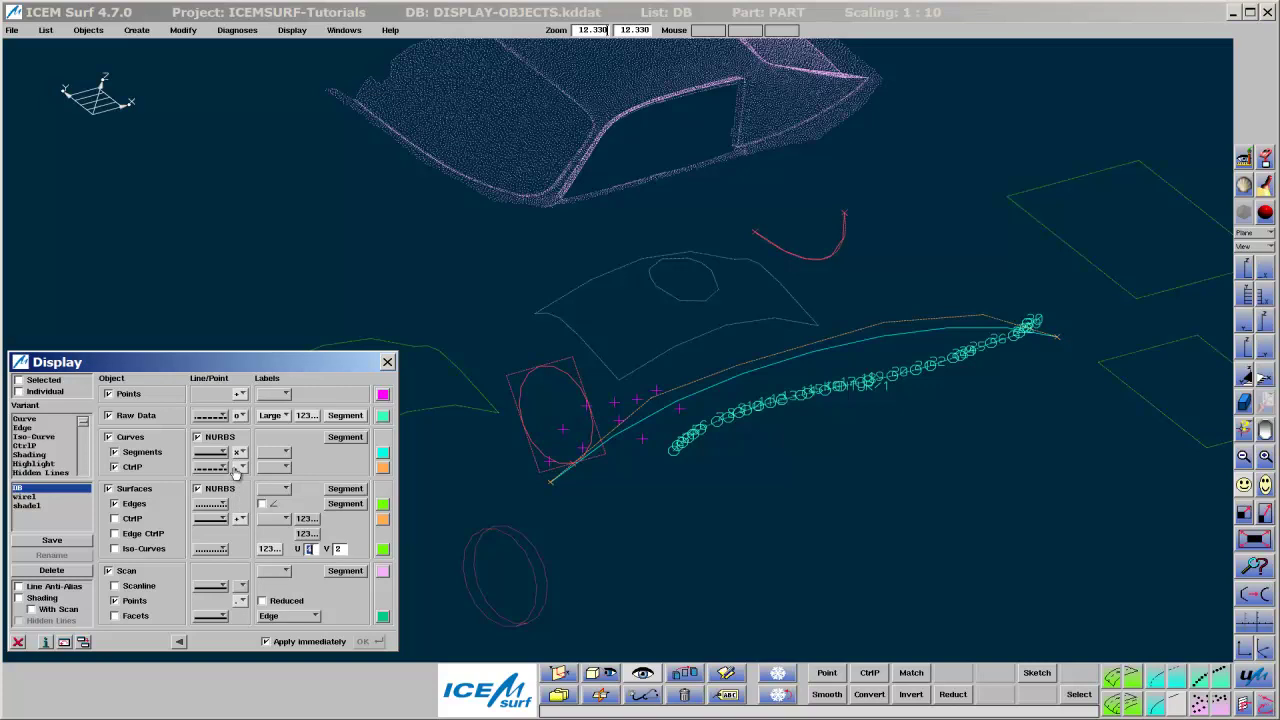
{"action": "left_click", "coordinate": [239, 469]}
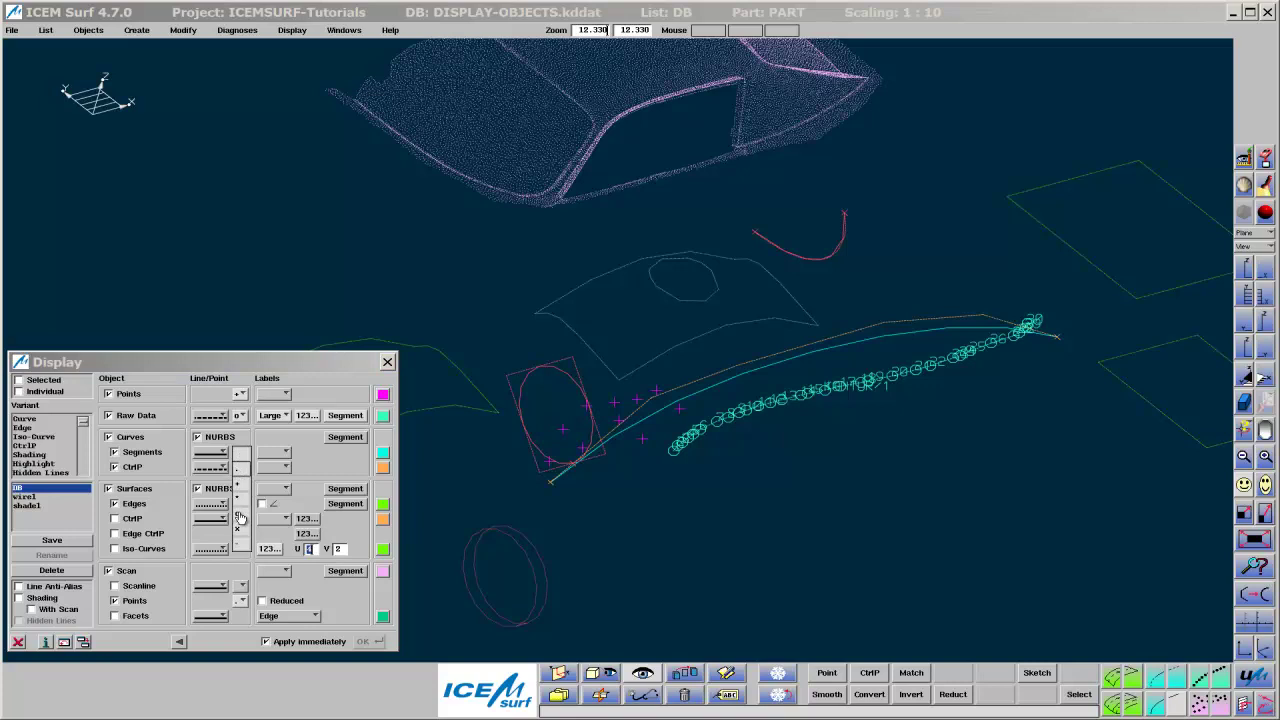
{"action": "left_click", "coordinate": [240, 518]}
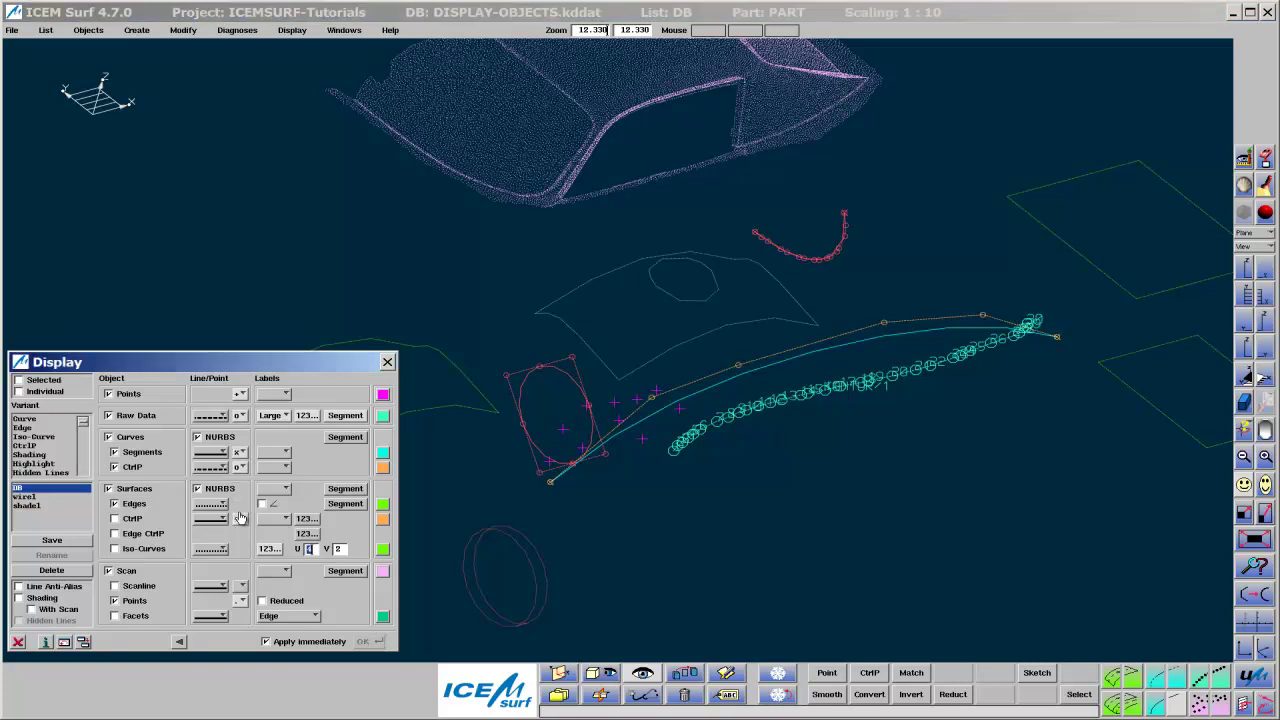
- Try Small labels on the curve segments, remove them, and set the segment labels to Large
{"action": "left_click", "coordinate": [285, 452]}
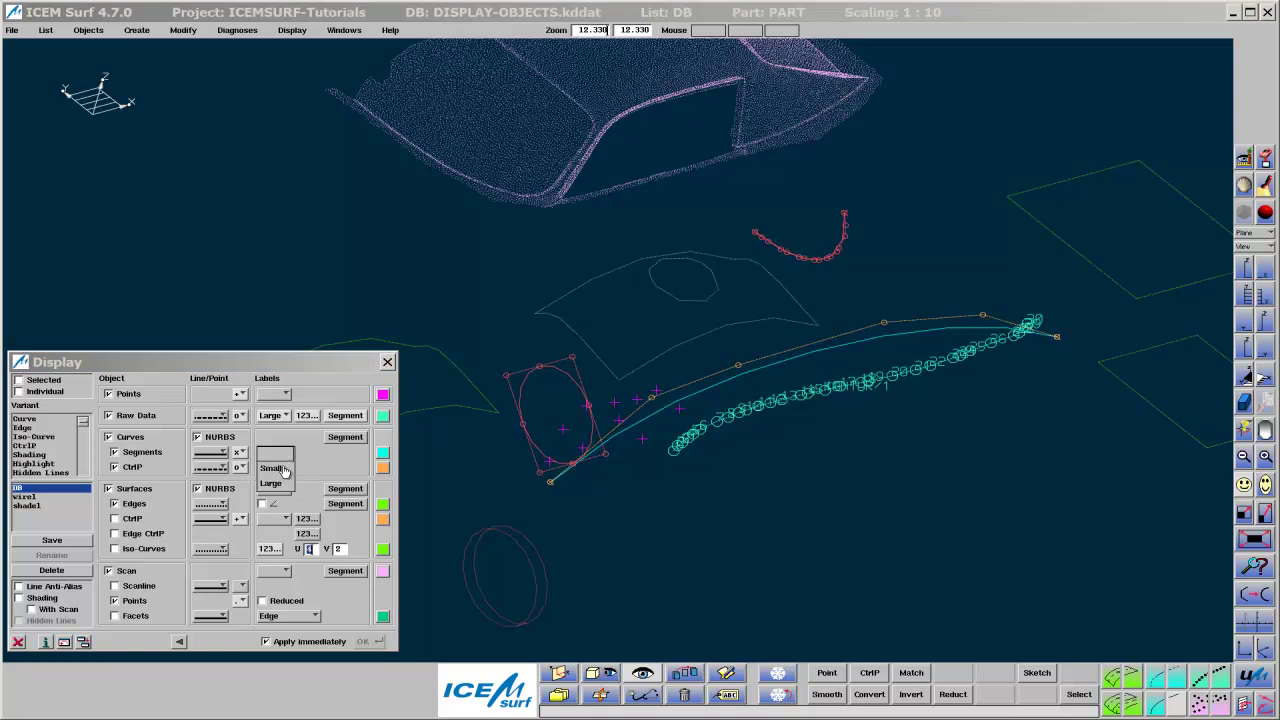
{"action": "left_click", "coordinate": [287, 466]}
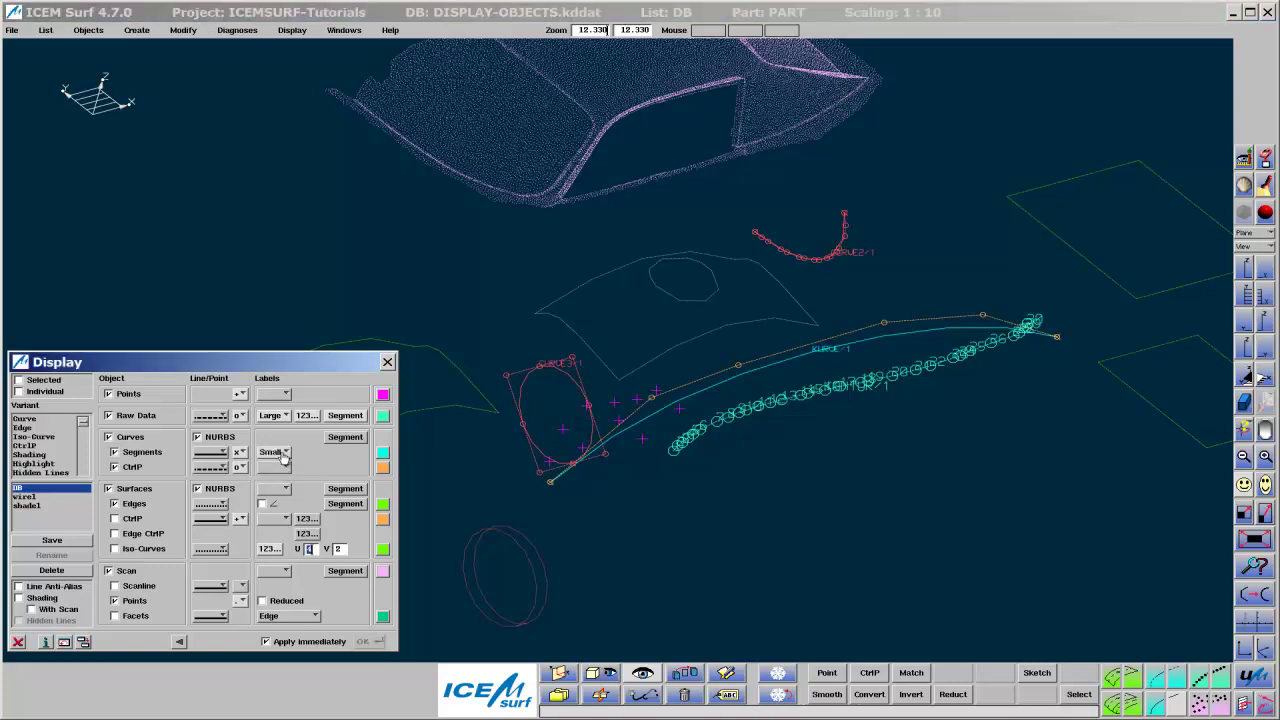
{"action": "left_click", "coordinate": [285, 452]}
{"action": "left_click", "coordinate": [284, 453]}
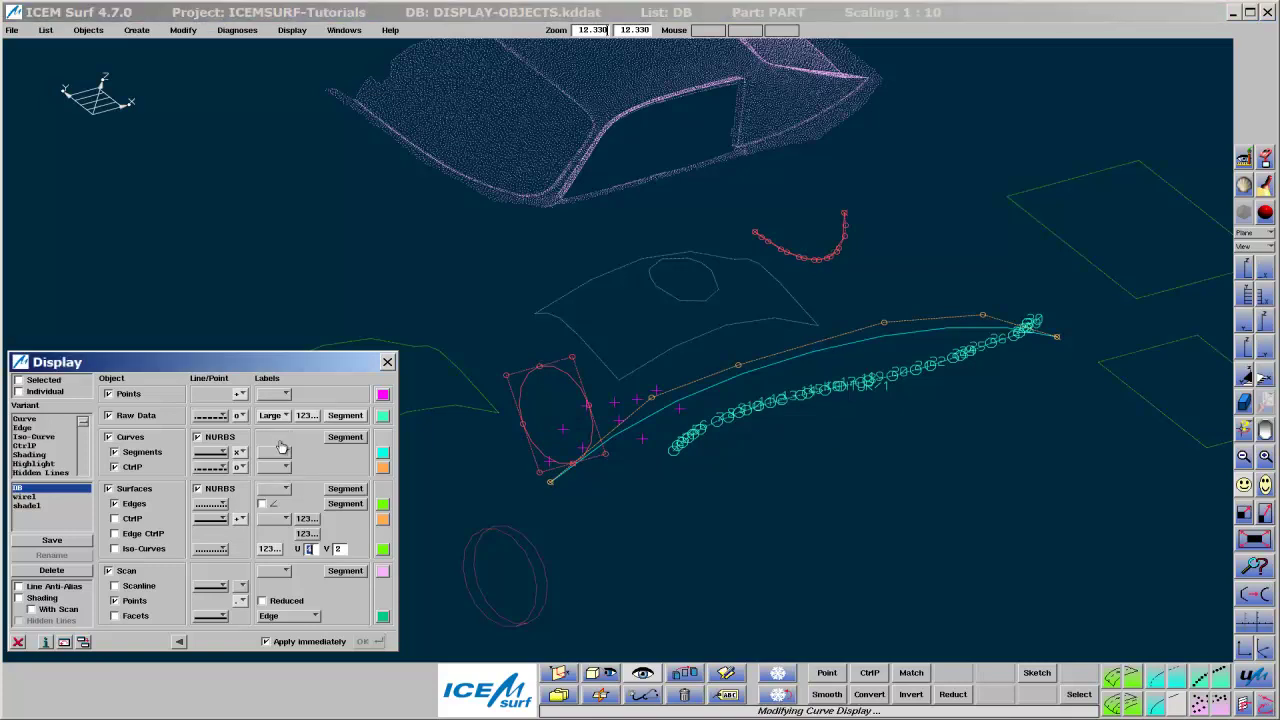
{"action": "left_click", "coordinate": [285, 452]}
{"action": "left_click", "coordinate": [284, 482]}
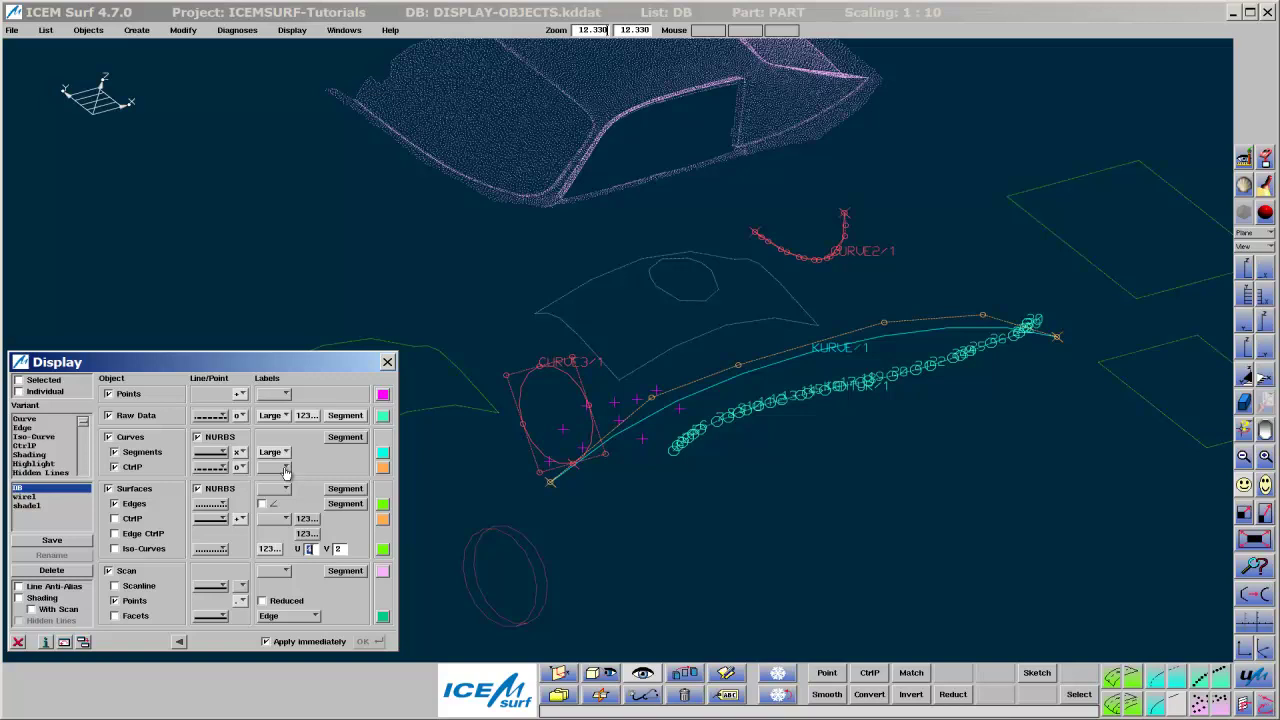
- Show Large labels on the control points of the curves
{"action": "left_click", "coordinate": [285, 472]}
{"action": "left_click", "coordinate": [277, 503]}
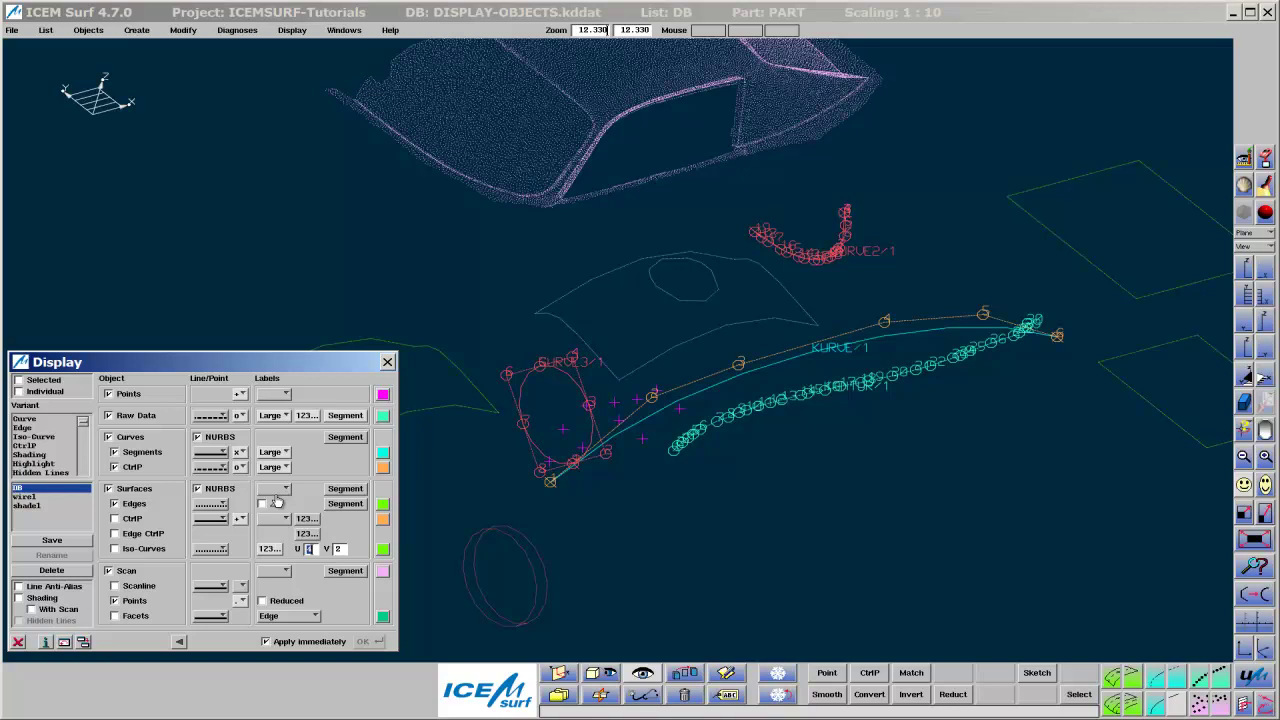
{"action": "left_click", "coordinate": [344, 438]}
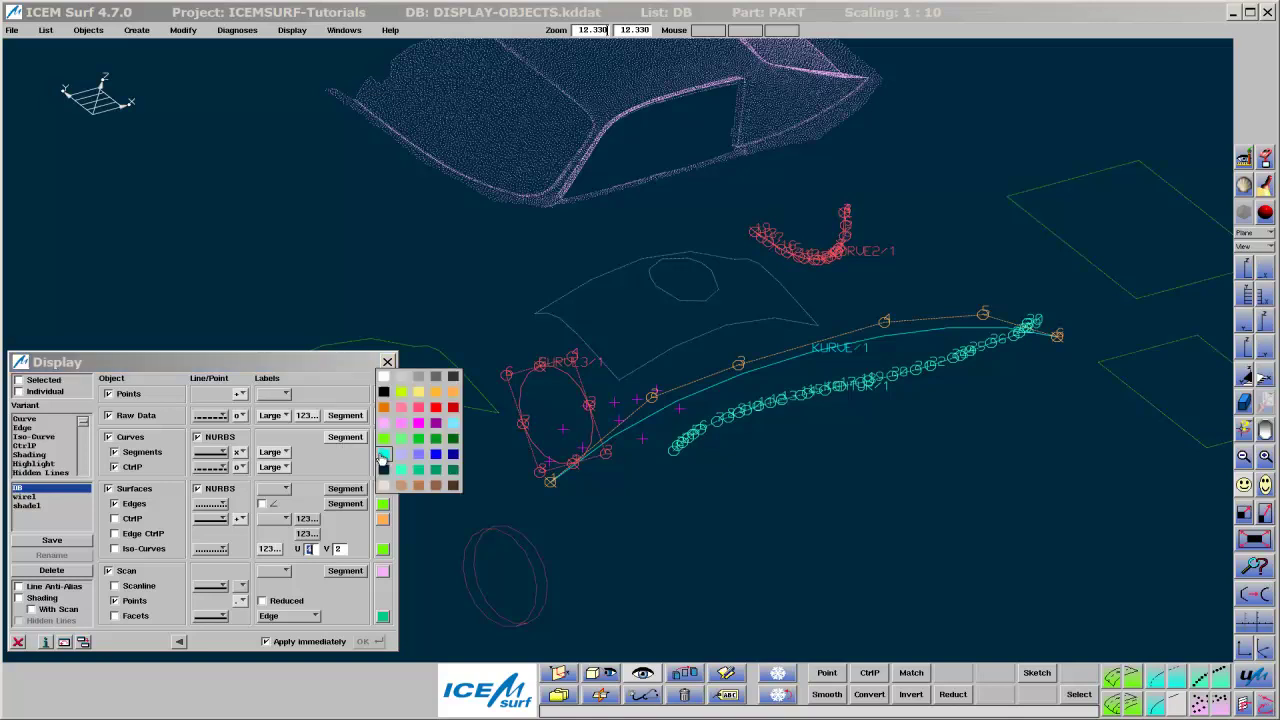
- Set the colour of the curve segments to blue and that of their control points to red
{"action": "left_click", "coordinate": [383, 453]}
{"action": "left_click", "coordinate": [436, 455]}
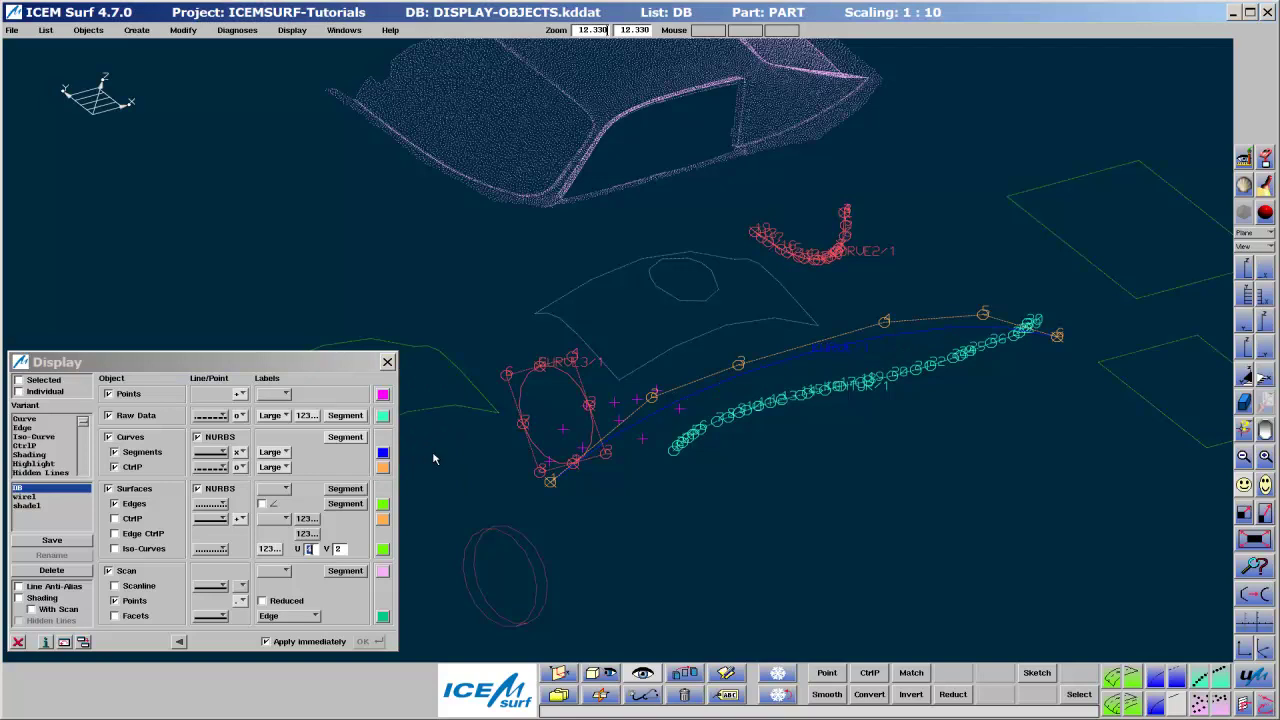
{"action": "left_click", "coordinate": [383, 467]}
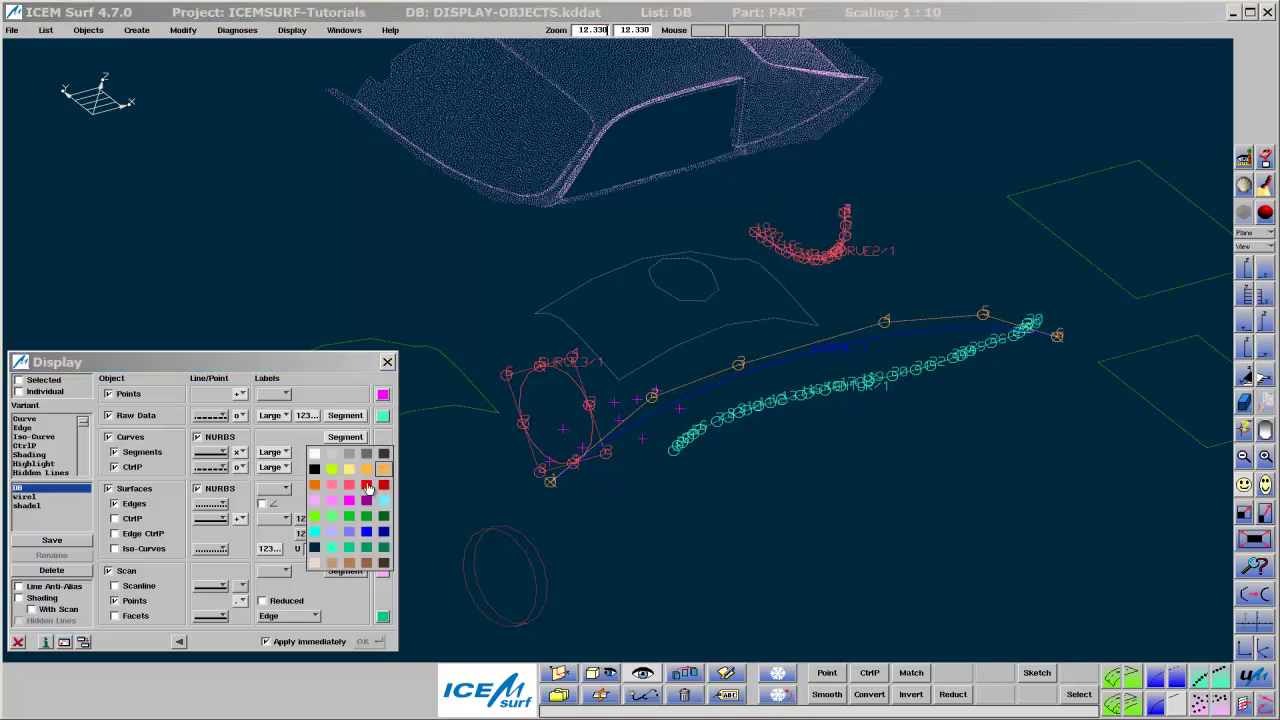
{"action": "left_click", "coordinate": [368, 488]}
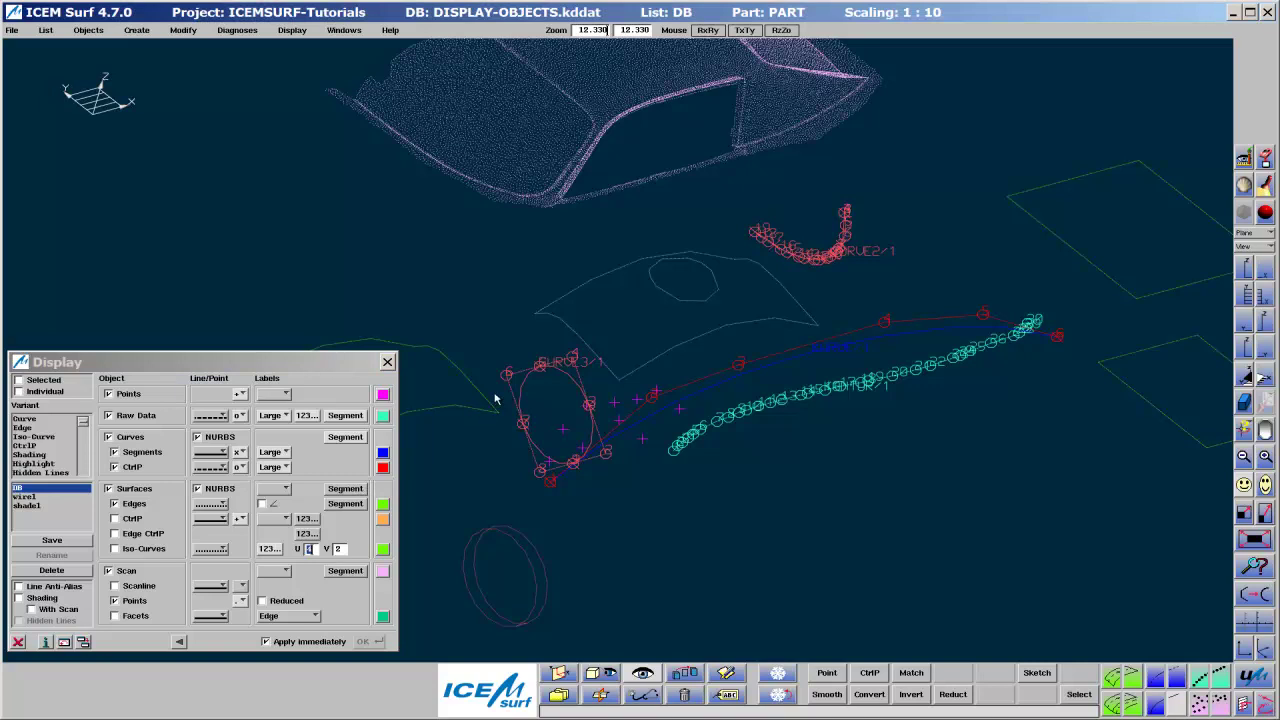
- Show the control points of the surfaces and toggle their edge control points off and on
{"action": "middle_click_drag", "start_coordinate": [500, 394], "coordinate": [548, 393]}
{"action": "mouse_move", "coordinate": [548, 393]}
{"action": "right_mouse_down"}
{"action": "mouse_move", "coordinate": [563, 405]}
{"action": "mouse_move", "coordinate": [546, 405]}
{"action": "right_mouse_up"}
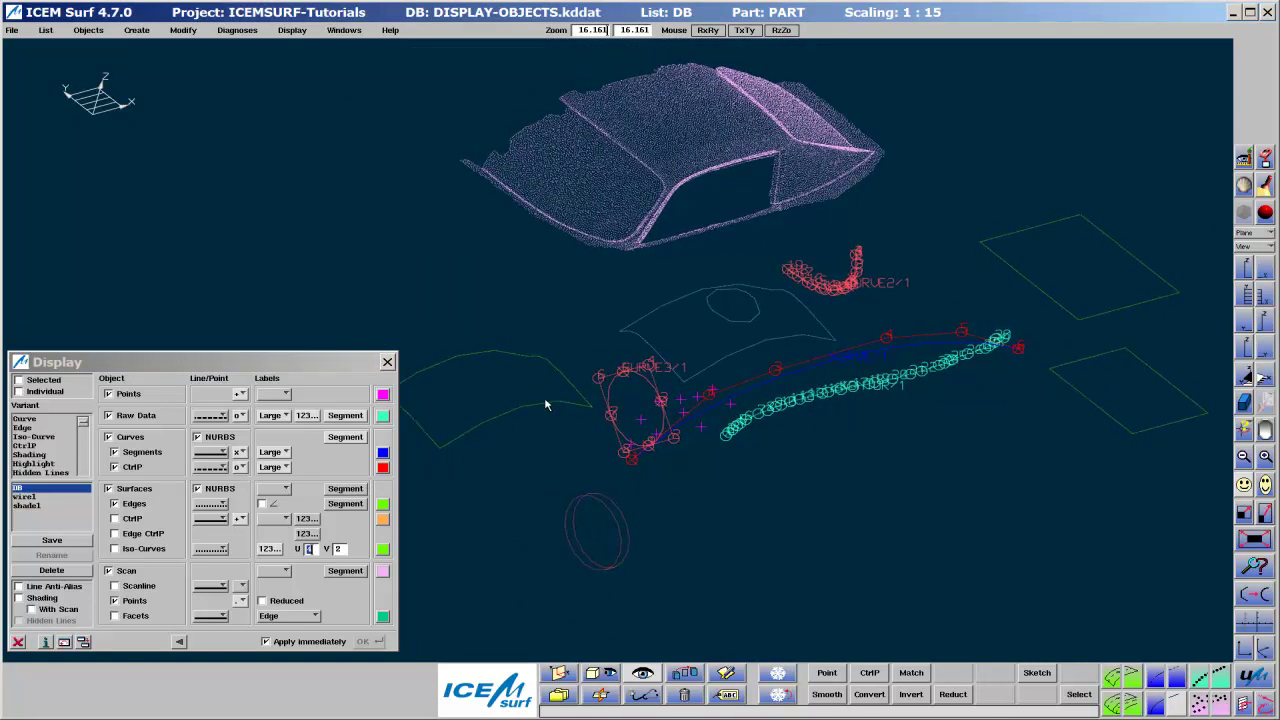
{"action": "left_click", "coordinate": [141, 505]}
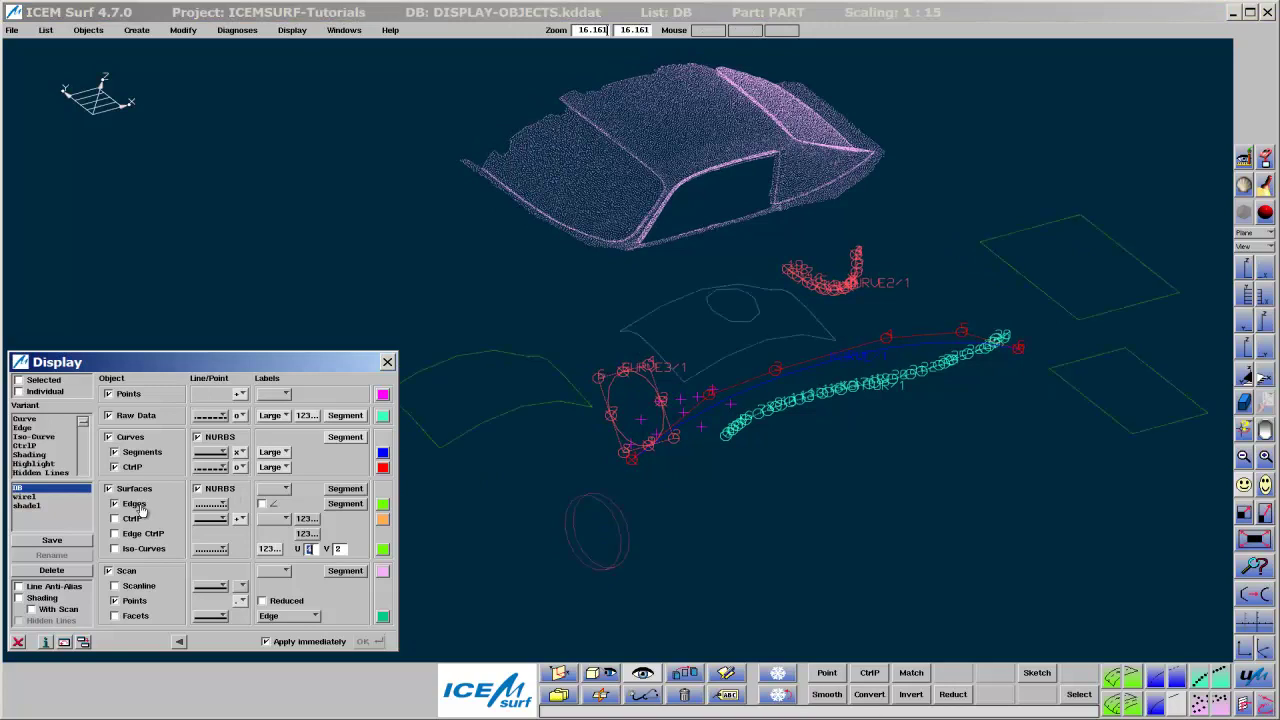
{"action": "left_click", "coordinate": [141, 510]}
{"action": "left_click", "coordinate": [132, 518]}
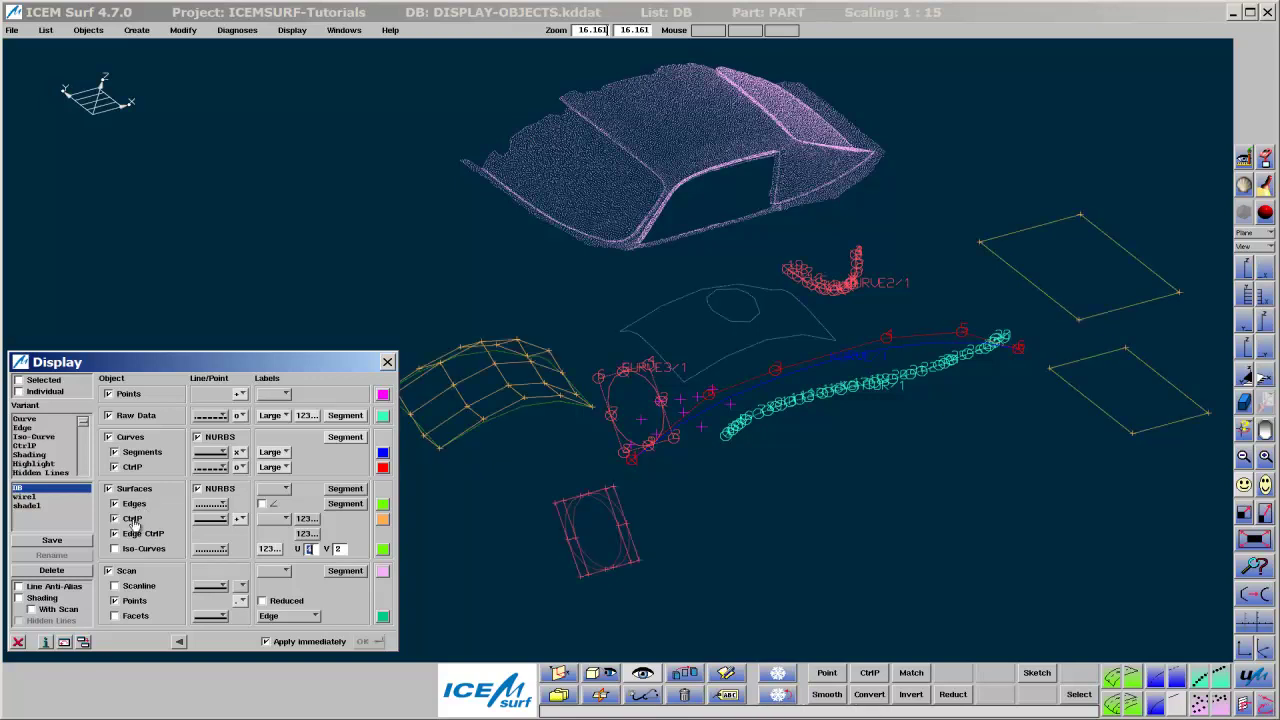
{"action": "left_click", "coordinate": [130, 535]}
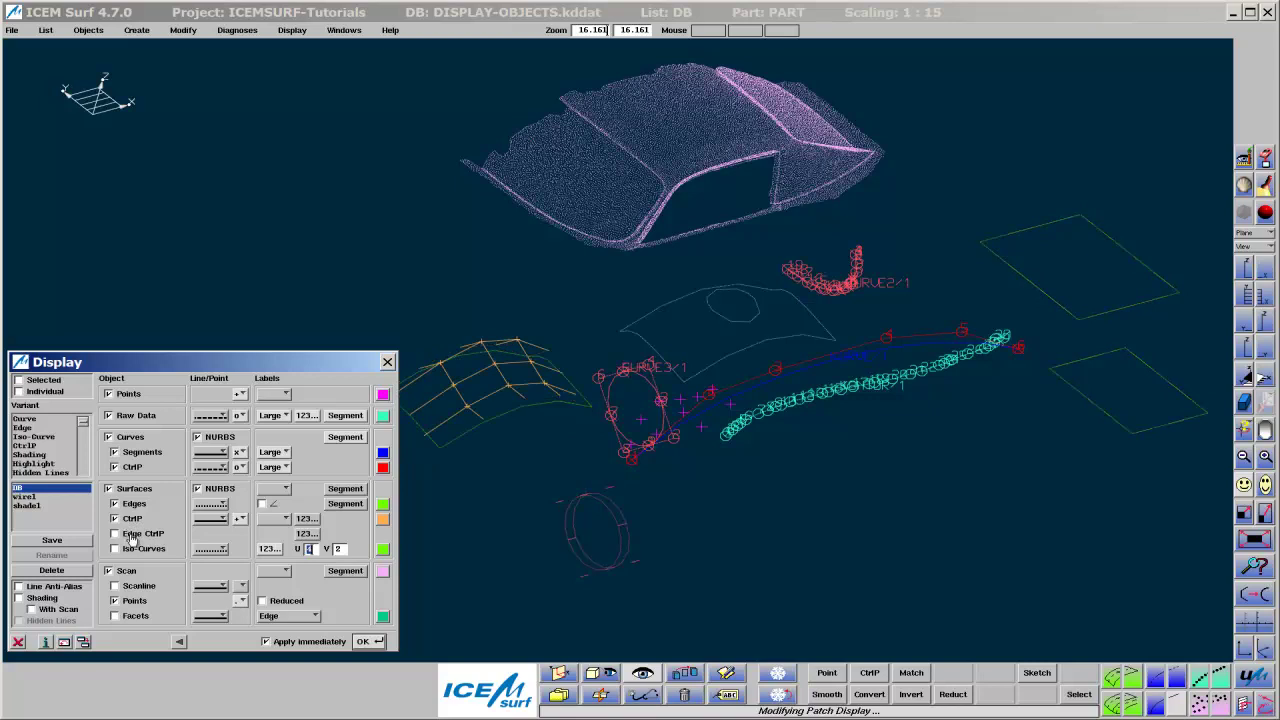
{"action": "left_click", "coordinate": [130, 537]}
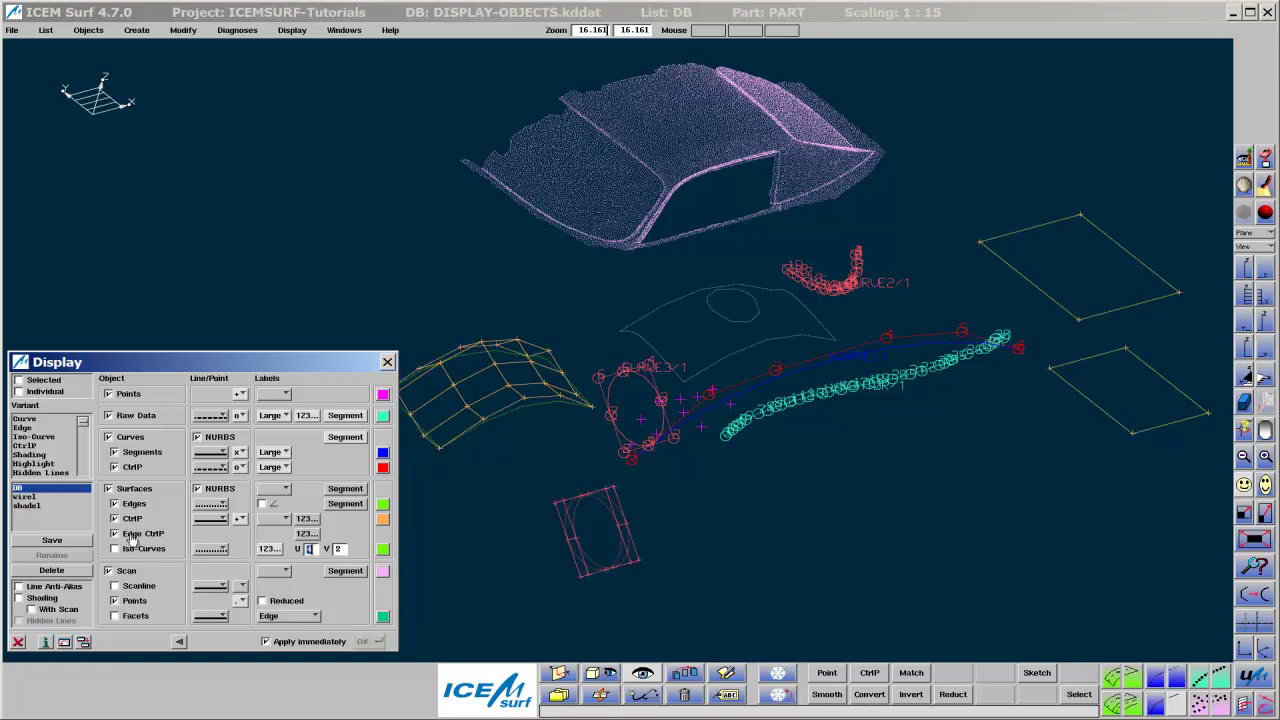
- Show the iso-curves of the surfaces and toggle the surfaces' NURBS display off and on
{"action": "left_click", "coordinate": [131, 549]}
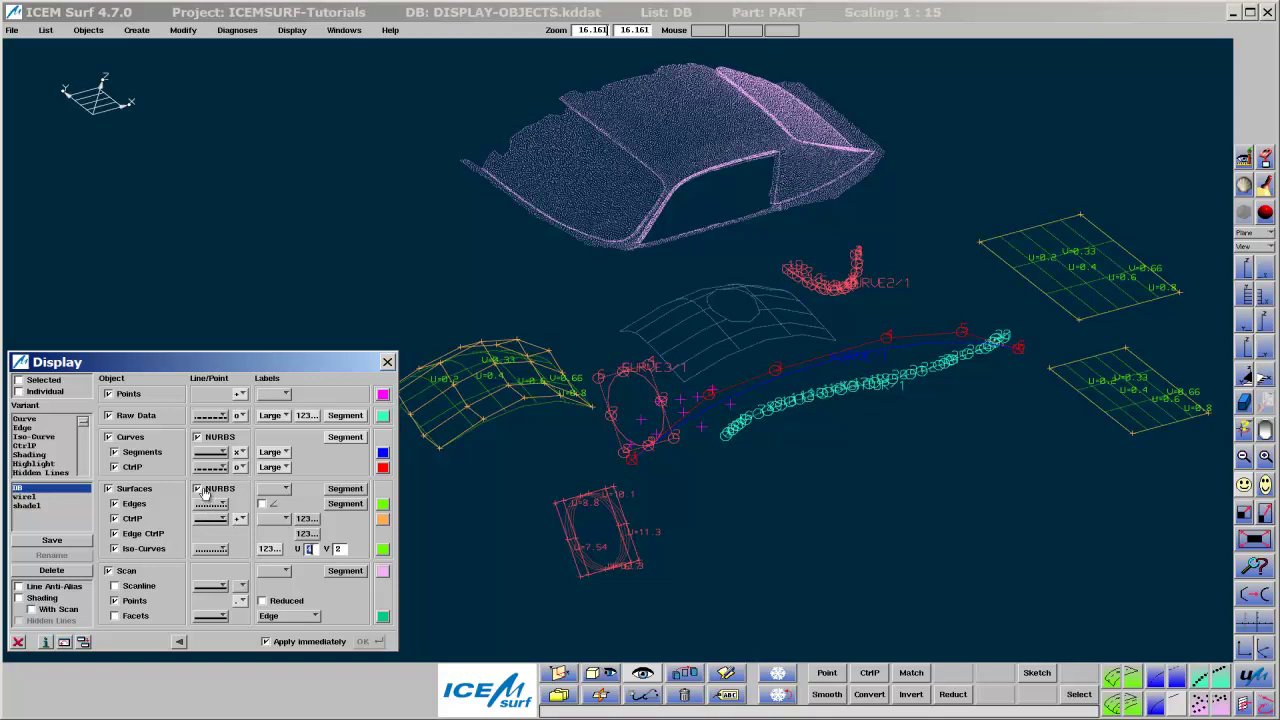
{"action": "left_click", "coordinate": [199, 489]}
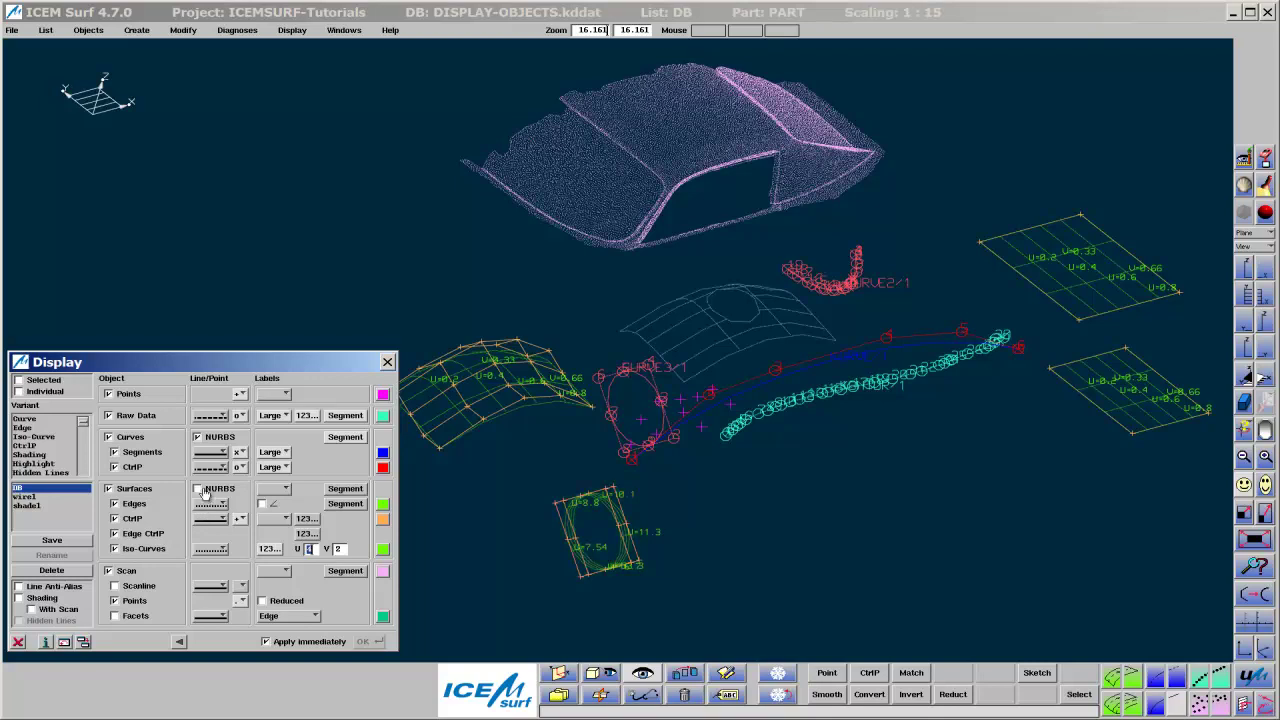
{"action": "left_click", "coordinate": [199, 489]}
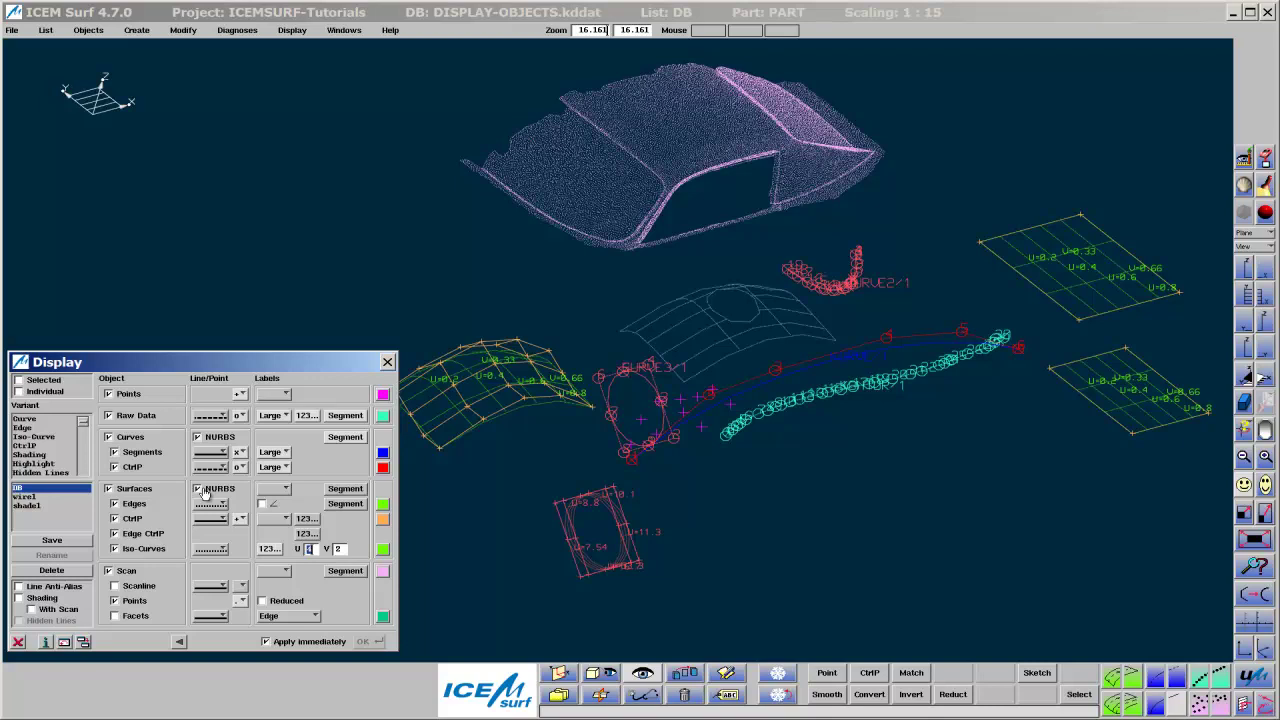
- Set the surface edges to a solid line and the surfaces' control points to dotted lines with circle markers
{"action": "left_click", "coordinate": [209, 507]}
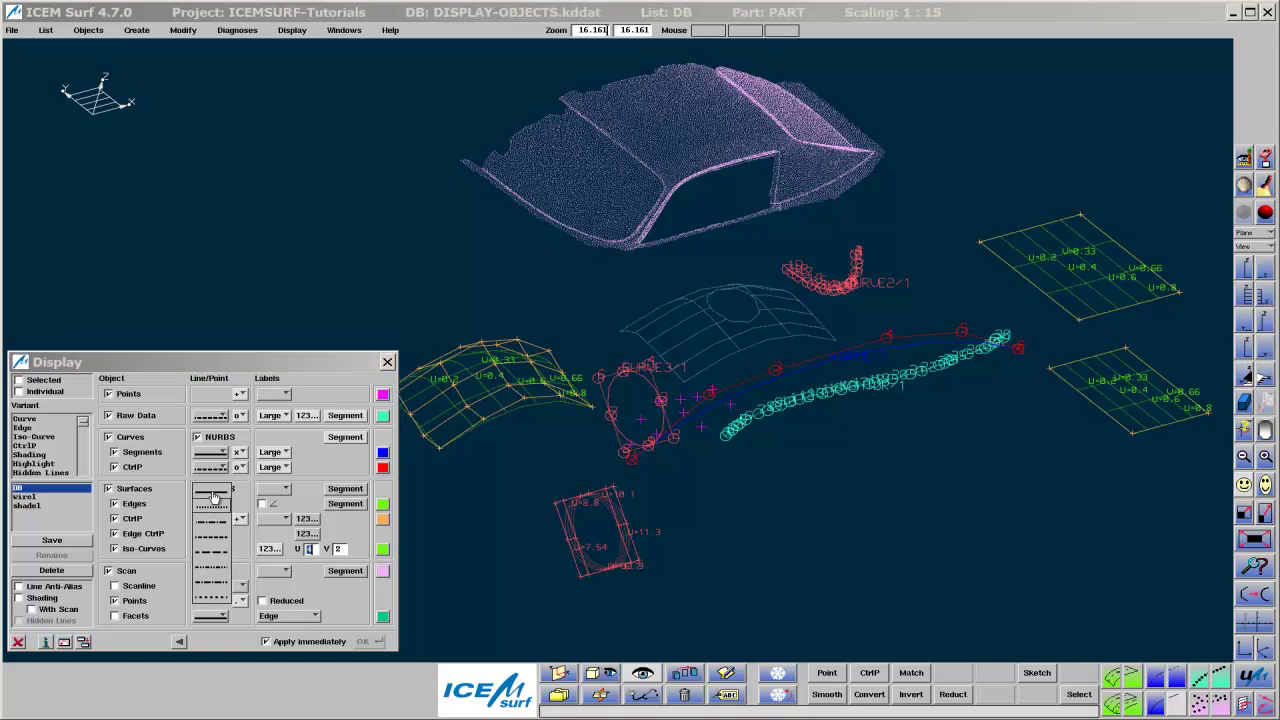
{"action": "left_click", "coordinate": [213, 497]}
{"action": "left_click", "coordinate": [212, 519]}
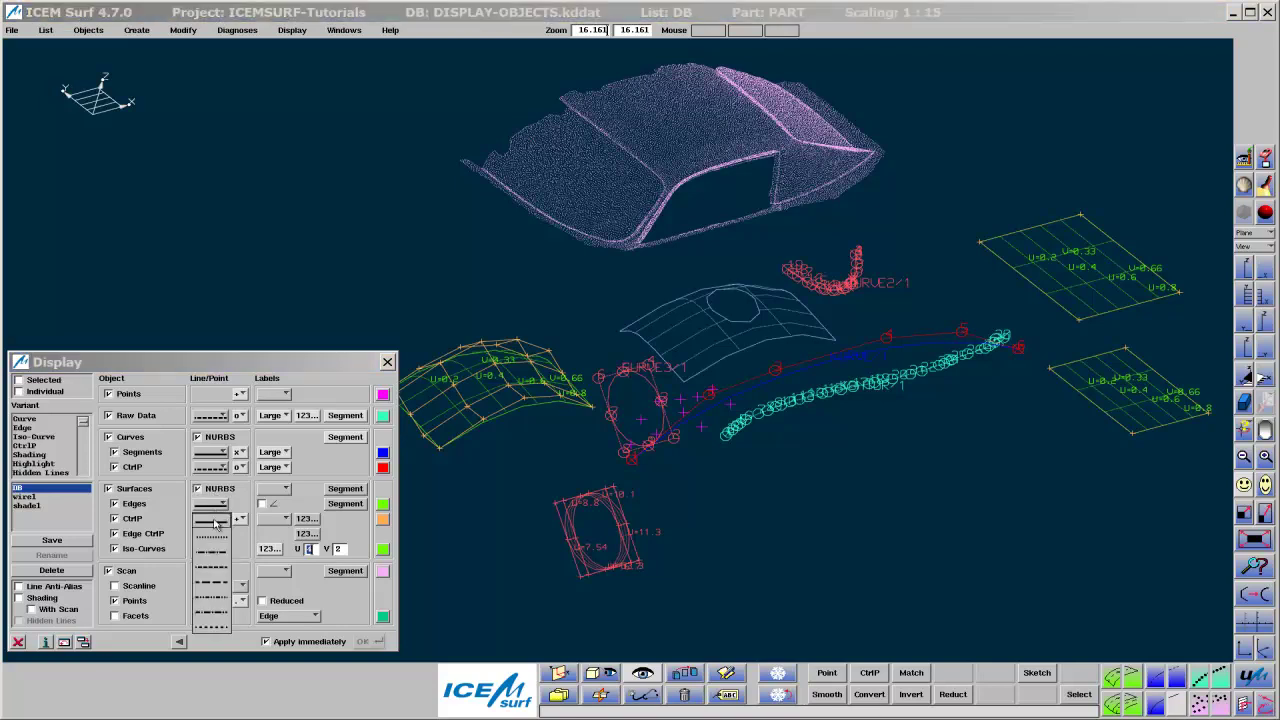
{"action": "left_click", "coordinate": [210, 544]}
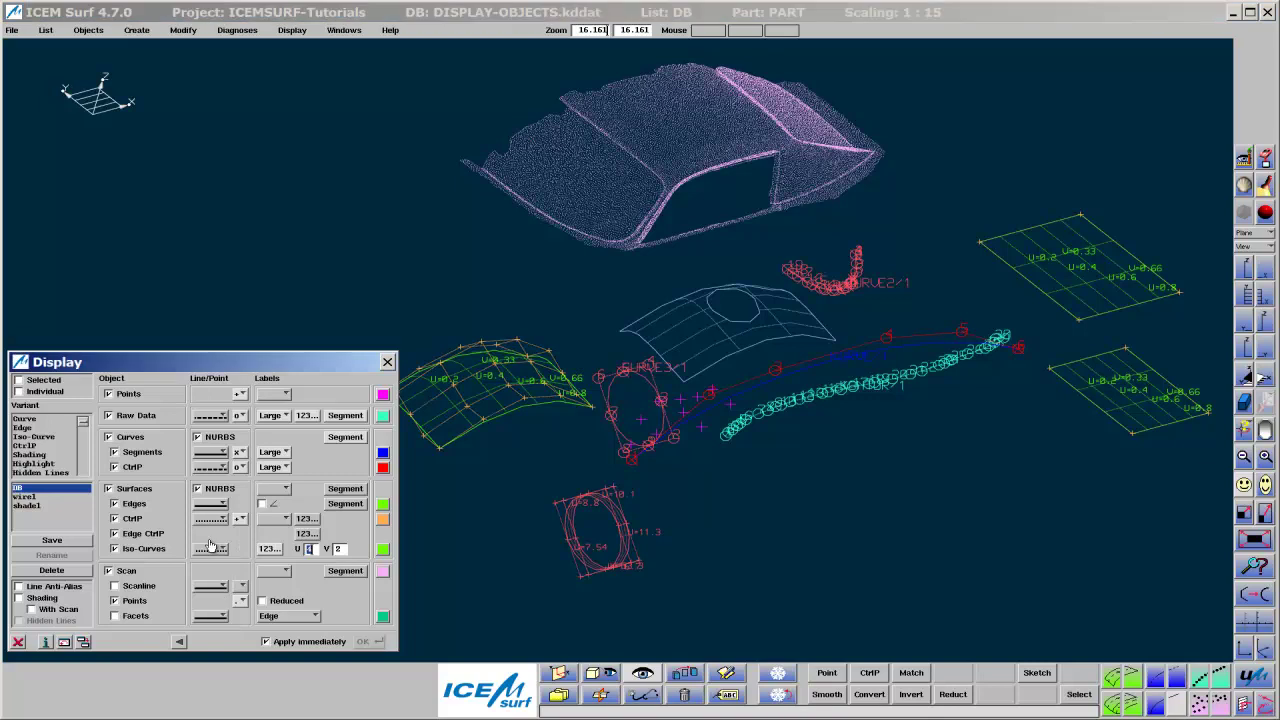
{"action": "left_click", "coordinate": [239, 535]}
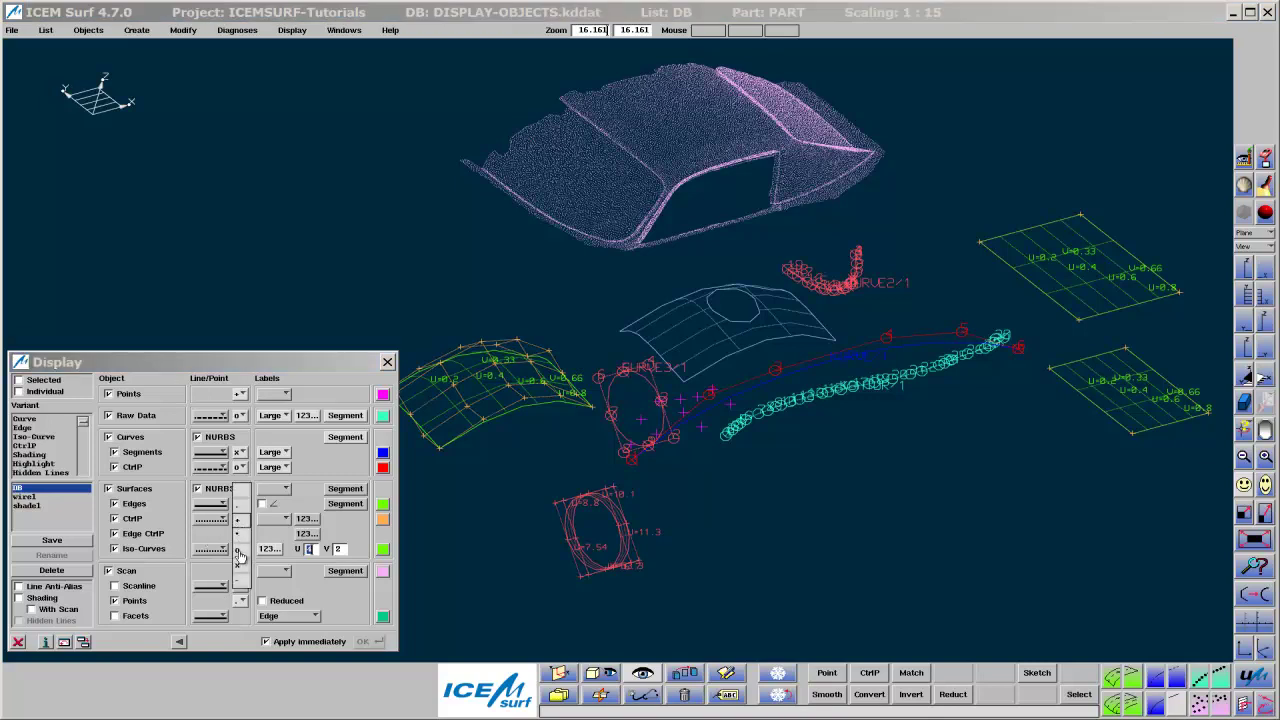
{"action": "left_click", "coordinate": [240, 550]}
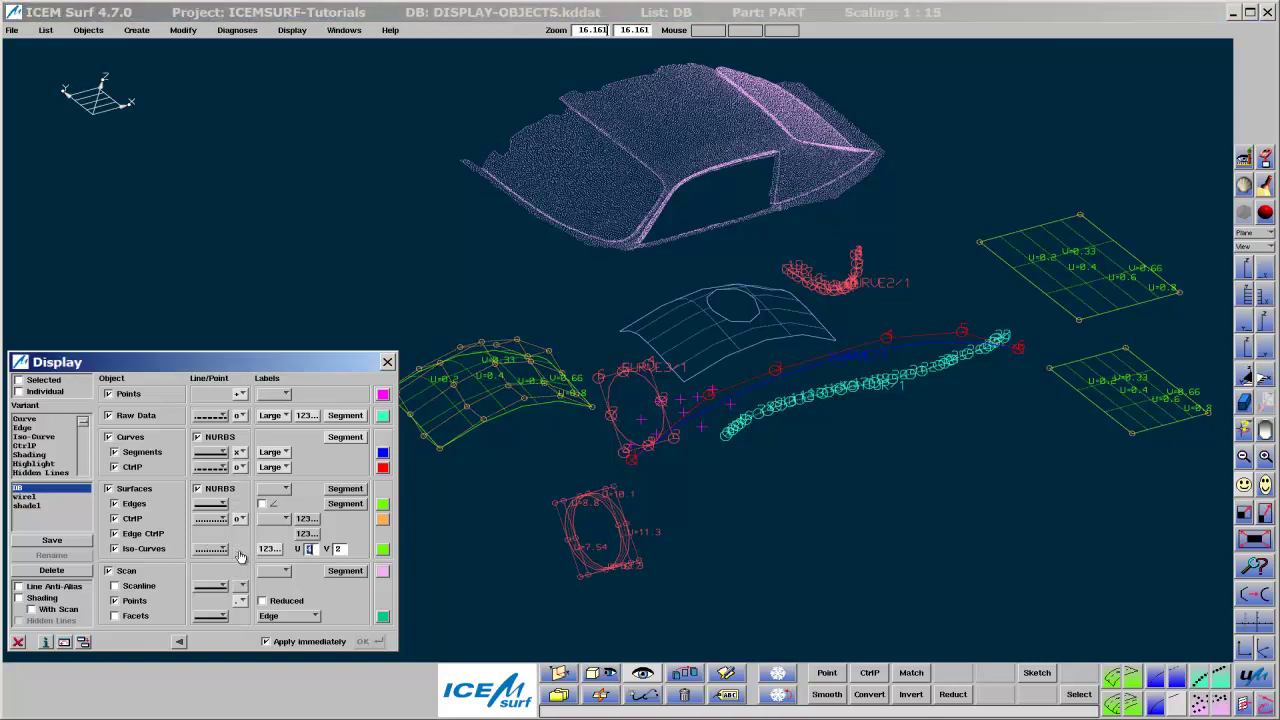
- Set the surfaces' name labels to Large and toggle their segment labelling
{"action": "left_click", "coordinate": [286, 489]}
{"action": "left_click", "coordinate": [286, 519]}
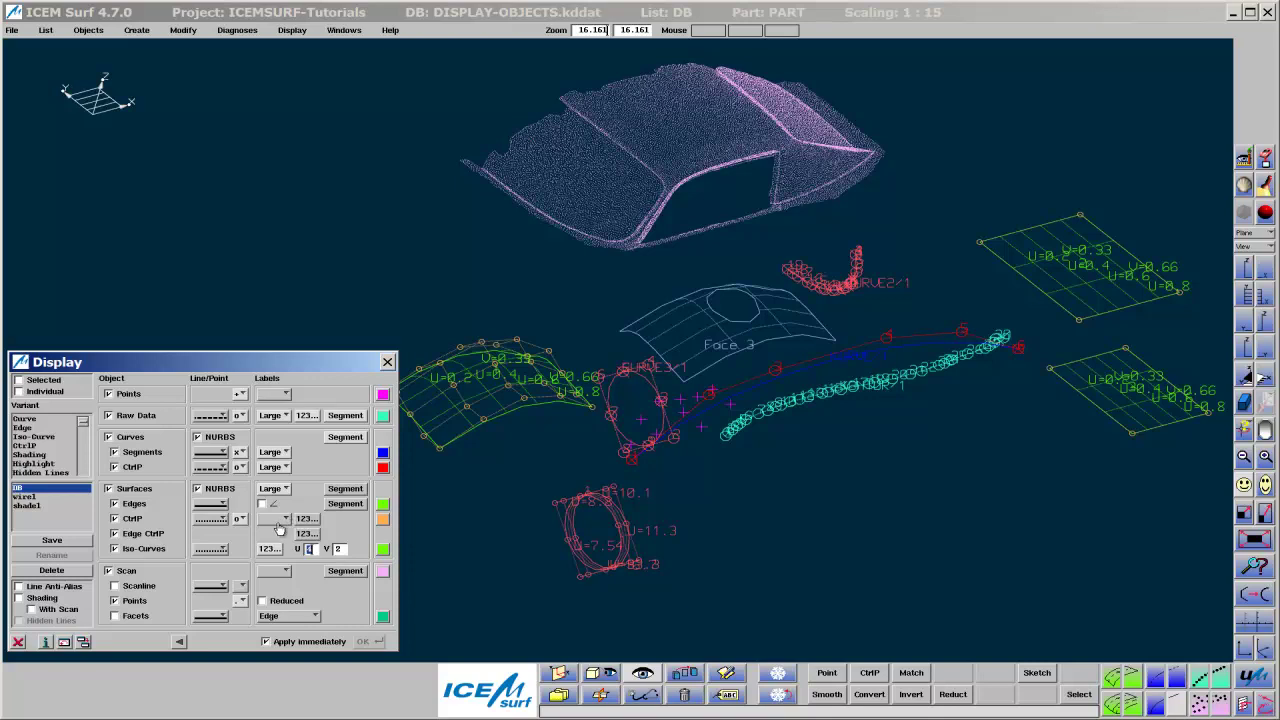
{"action": "left_click", "coordinate": [337, 489]}
{"action": "left_click", "coordinate": [337, 489]}
- Turn on the direction marker of the surface edges and frame the upper flat surface to inspect it
{"action": "left_click", "coordinate": [262, 506]}
{"action": "left_click", "coordinate": [261, 505]}
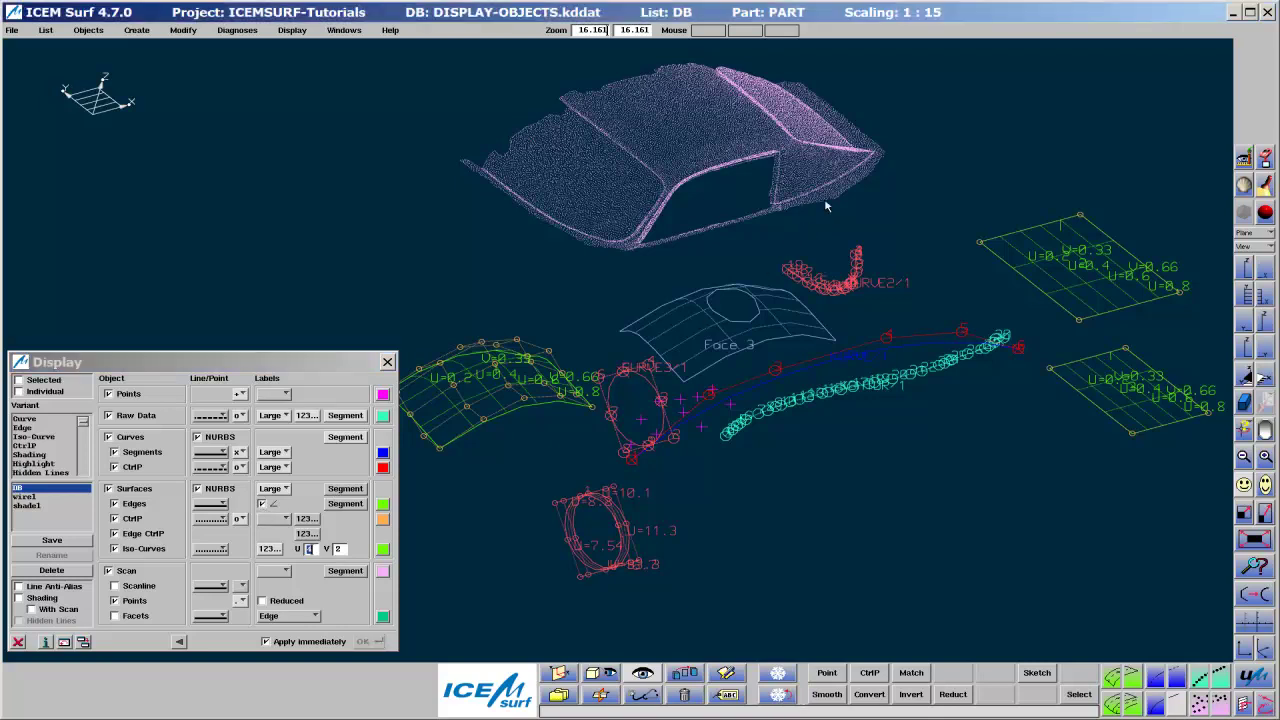
{"action": "left_click_drag", "start_coordinate": [904, 181], "coordinate": [1176, 337]}
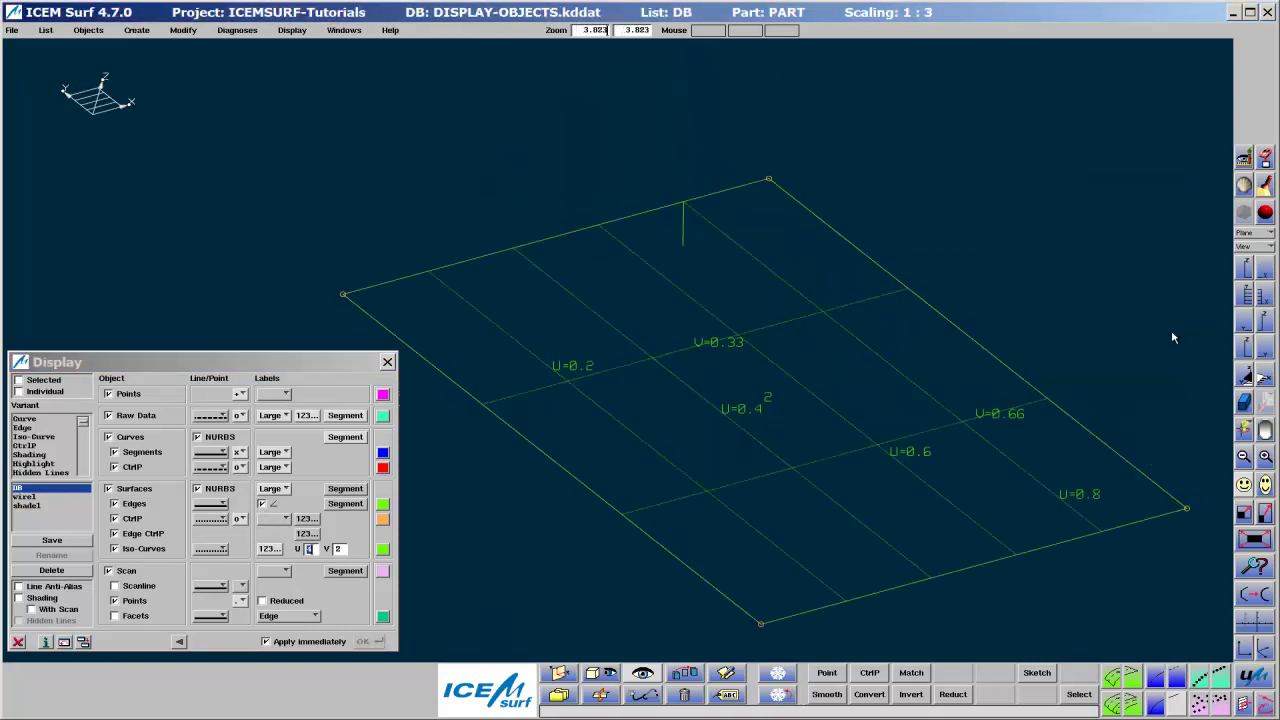
- Set the surfaces' control-point labels to Small and turn on the numbering of their edge control points
{"action": "left_click", "coordinate": [285, 519]}
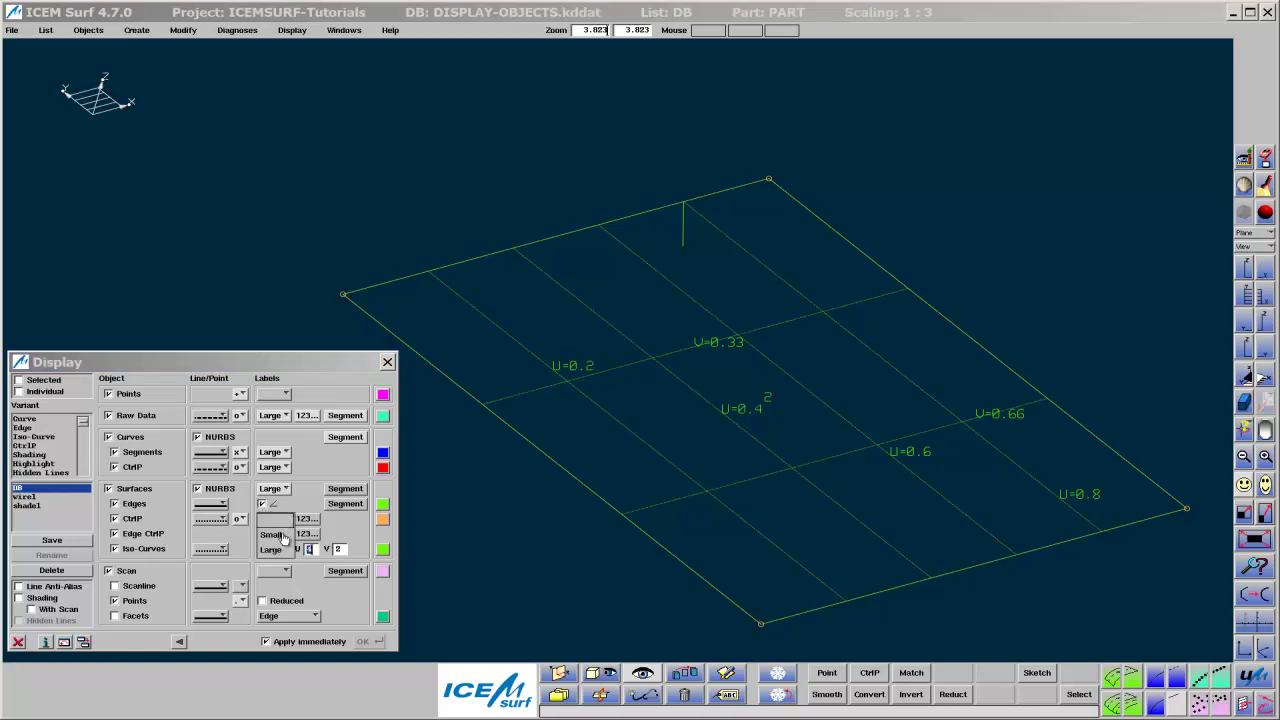
{"action": "left_click", "coordinate": [282, 533]}
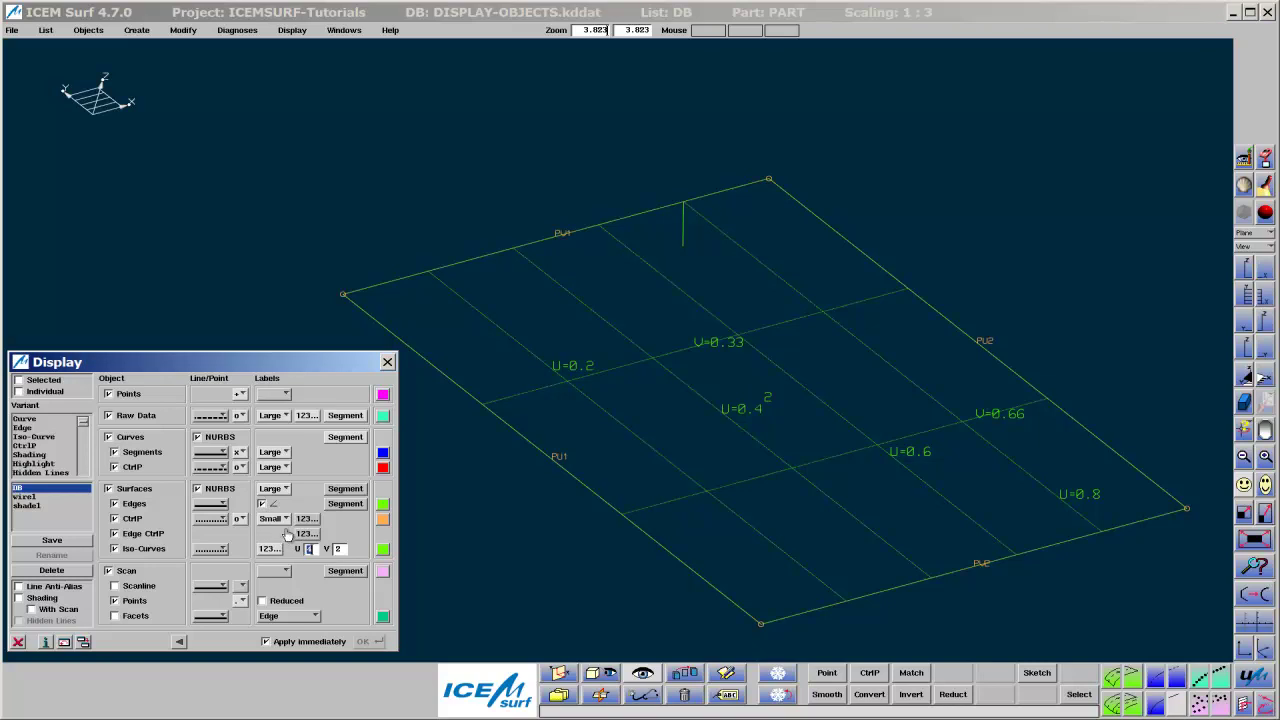
{"action": "left_click", "coordinate": [306, 534]}
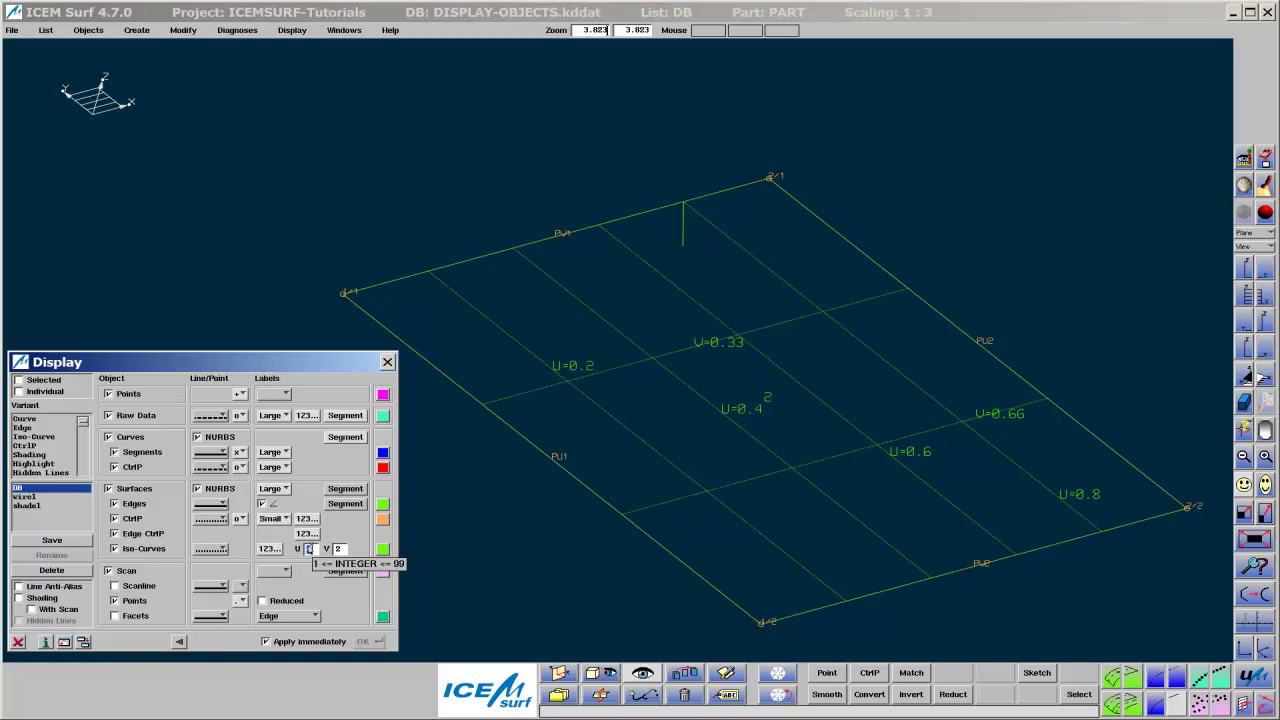
- Set the number of surface iso-curves to 10 in U and 4 in V
{"action": "type", "text": "11"}
{"action": "key", "text": "Return"}
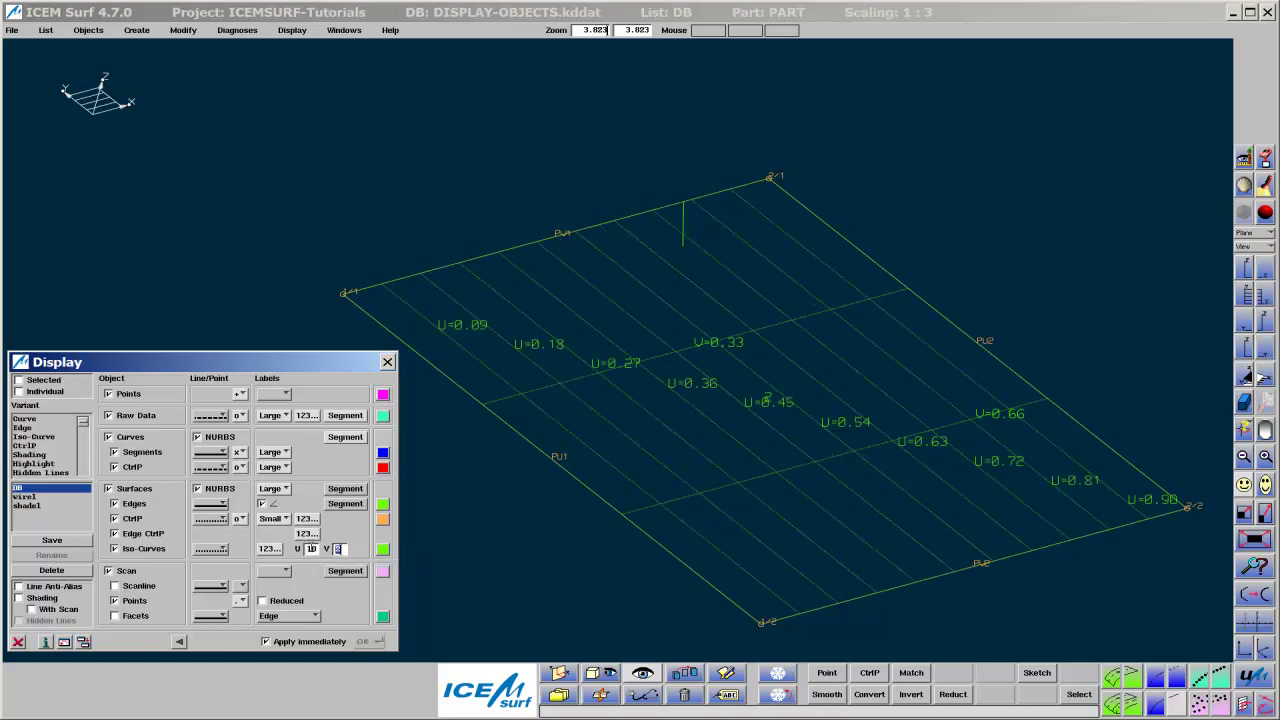
{"action": "type", "text": "4"}
{"action": "key", "text": "Return"}
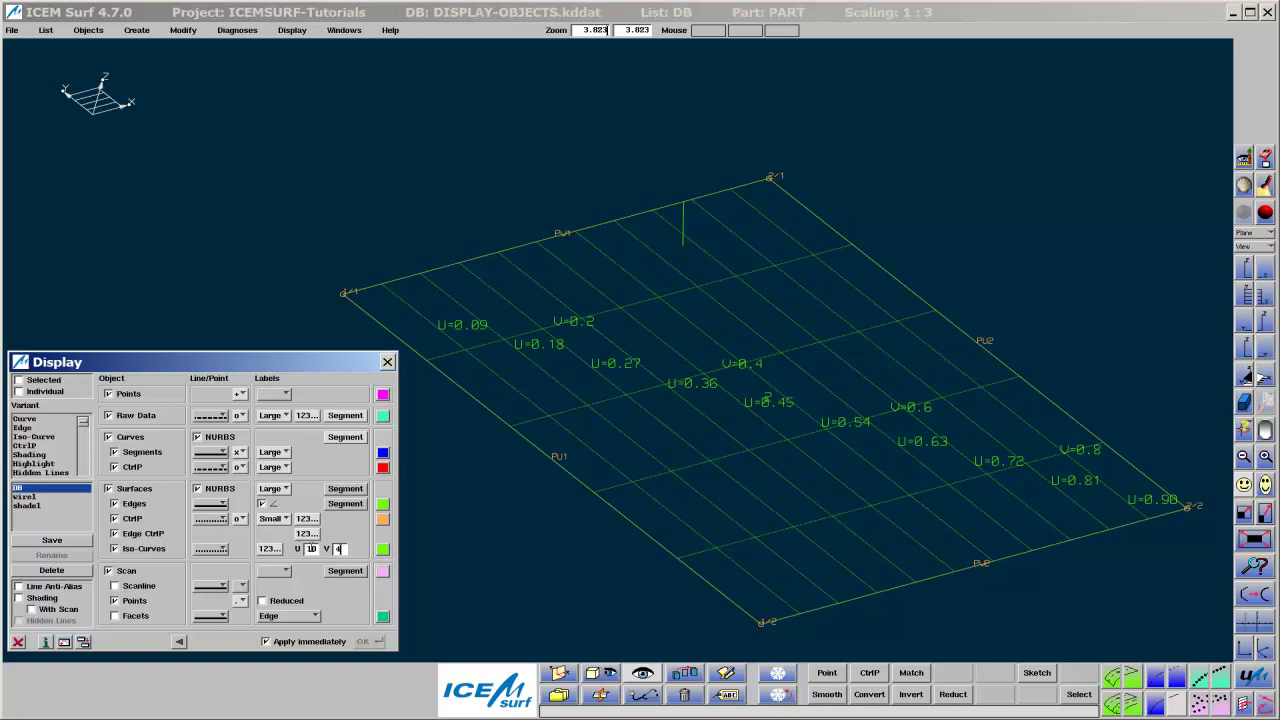
- Set the colour of the surface edges to magenta and that of the surfaces' control points to pinkish red
{"action": "left_click", "coordinate": [383, 505]}
{"action": "left_click", "coordinate": [419, 491]}
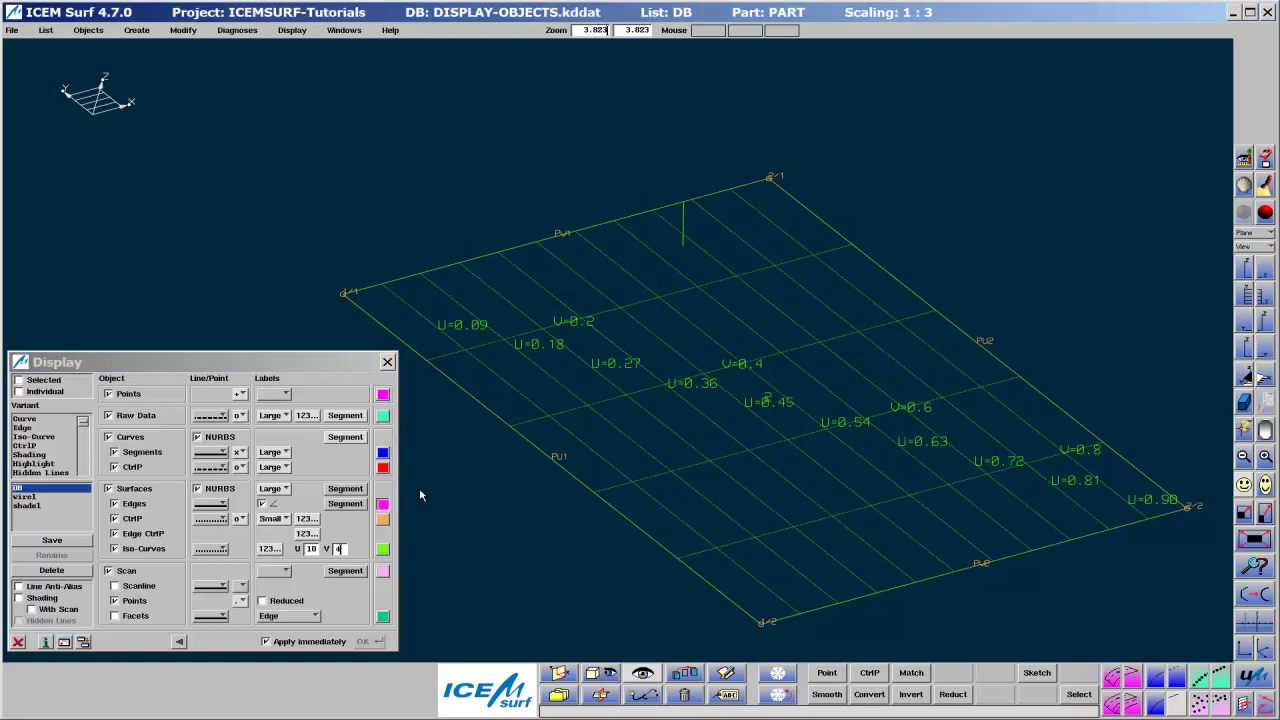
{"action": "left_click", "coordinate": [383, 520]}
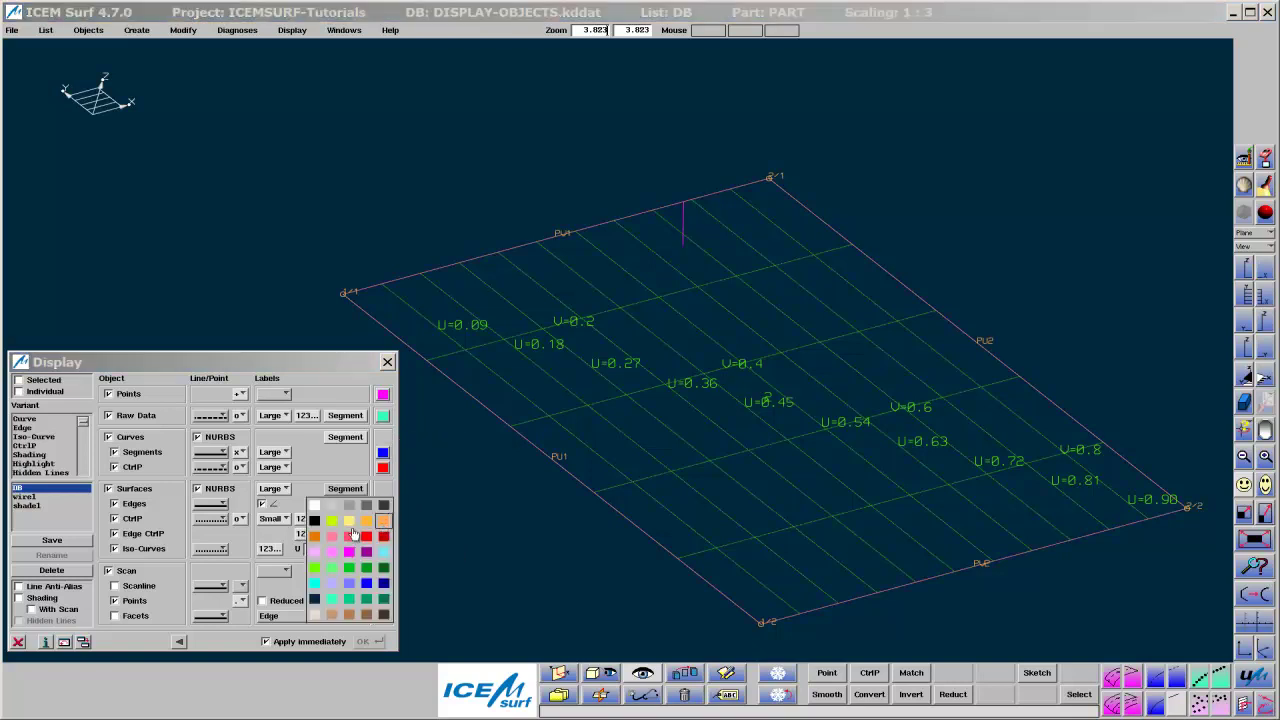
{"action": "left_click", "coordinate": [350, 536]}
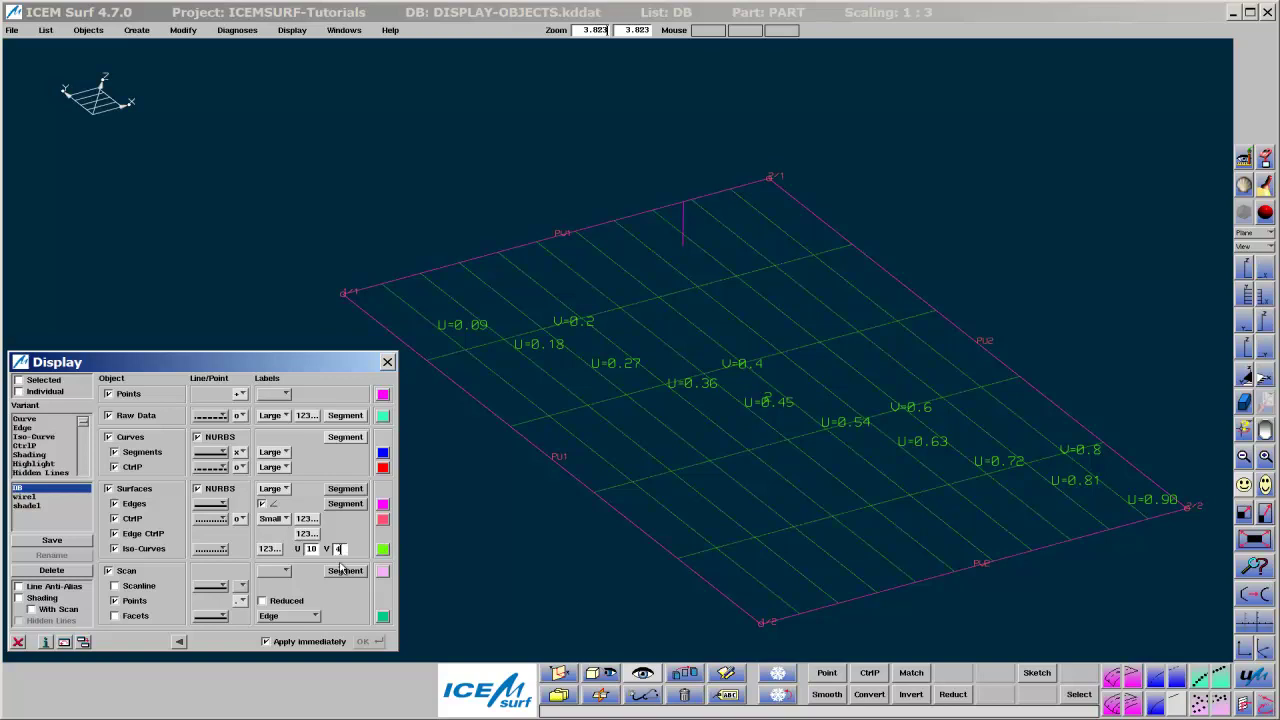
- Frame the car-roof scan and toggle its points off and on
{"action": "left_click", "coordinate": [127, 574]}
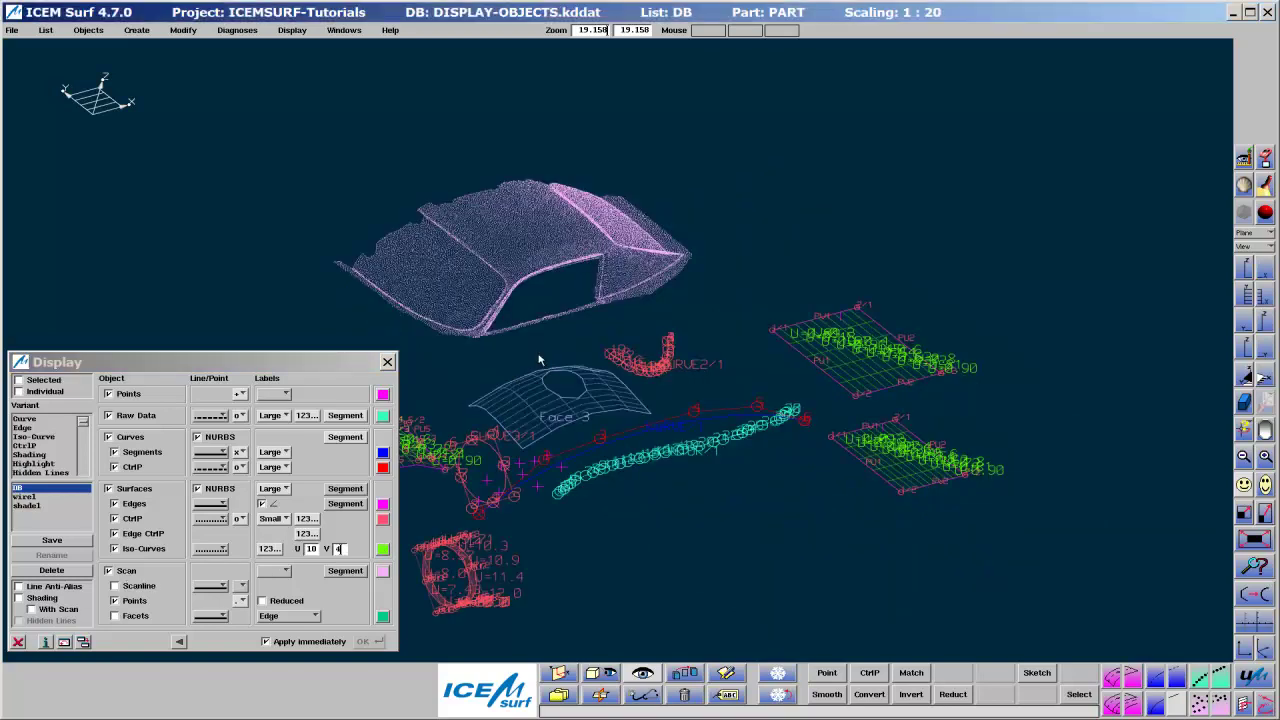
{"action": "left_click_drag", "start_coordinate": [421, 218], "coordinate": [753, 363]}
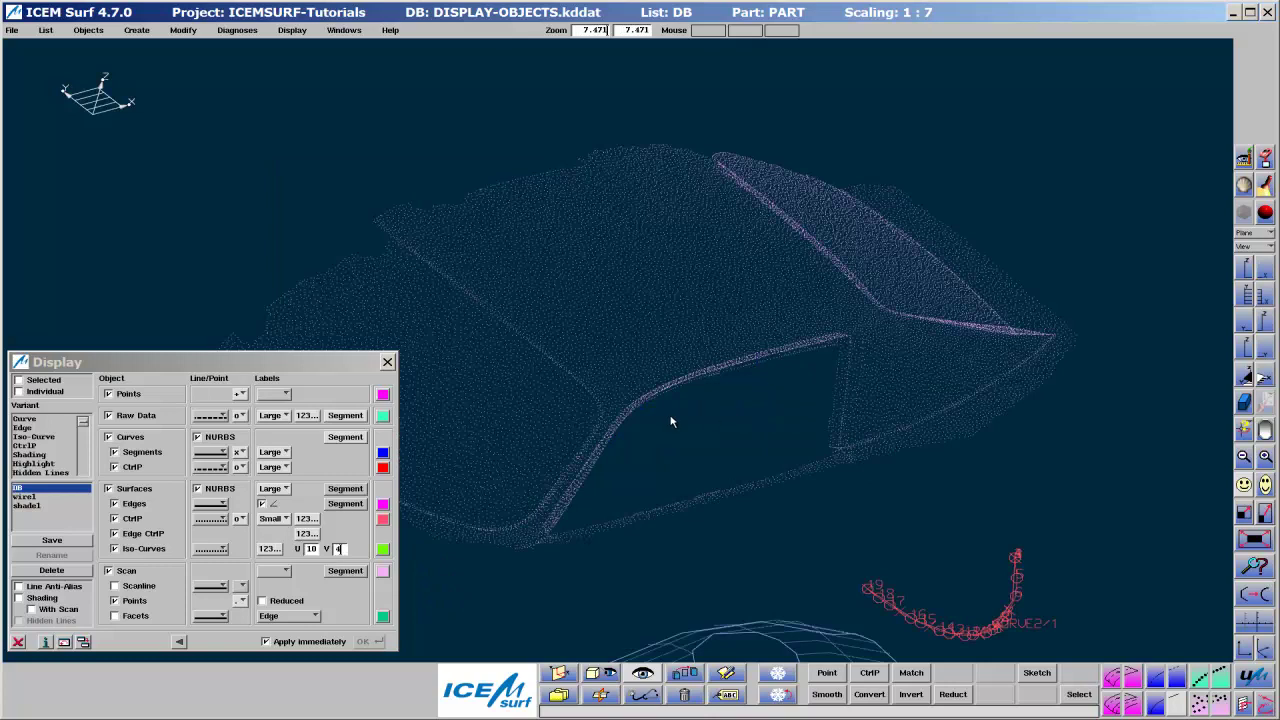
{"action": "middle_click_drag", "start_coordinate": [671, 420], "coordinate": [773, 408]}
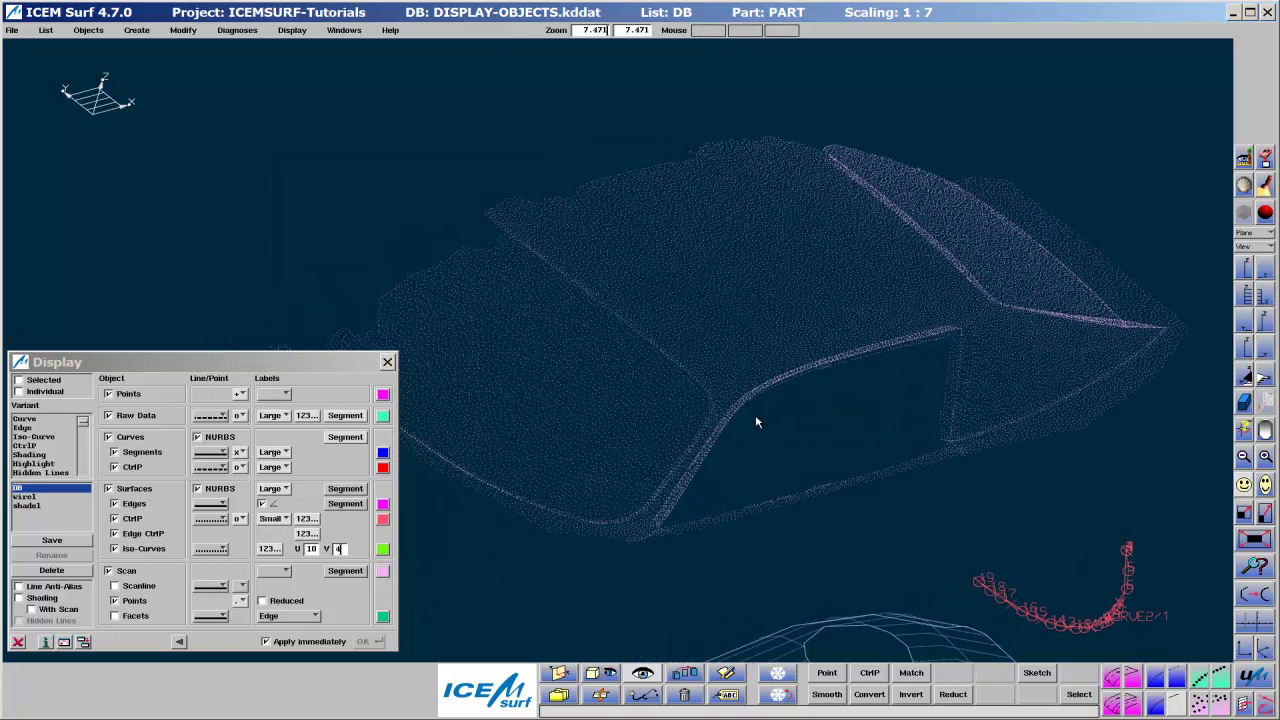
{"action": "left_click", "coordinate": [145, 605]}
{"action": "left_click", "coordinate": [145, 606]}
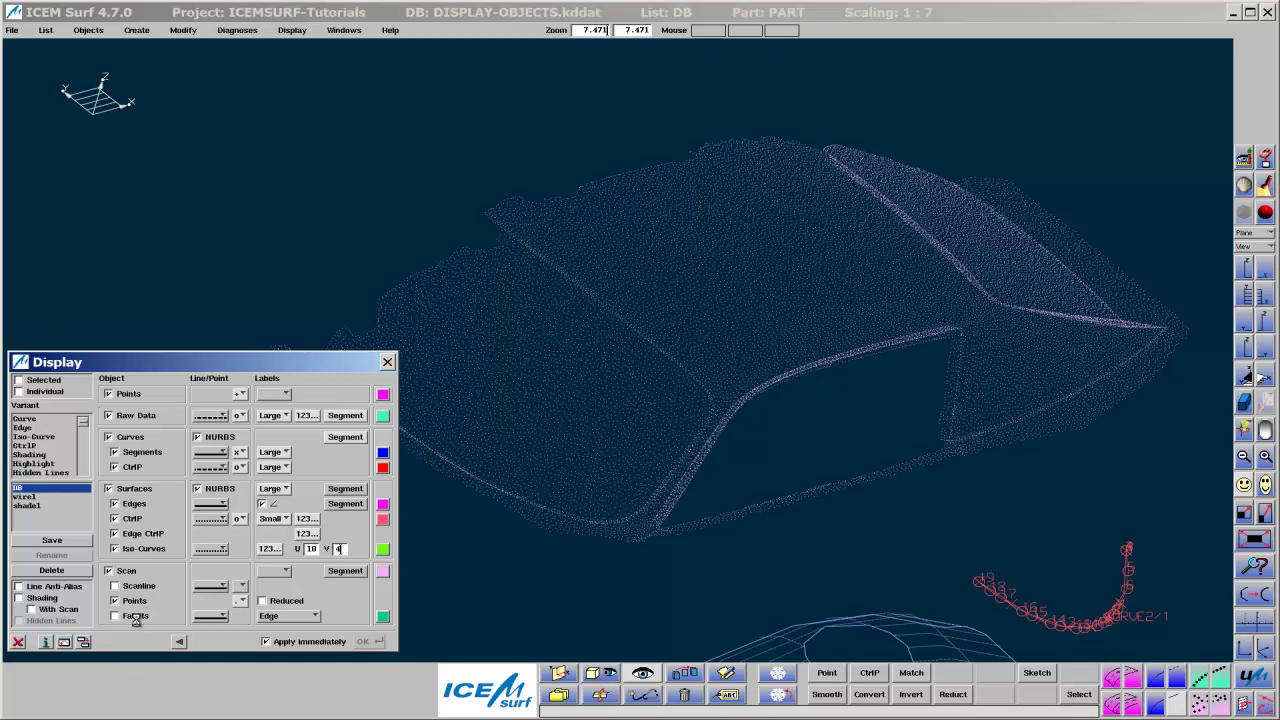
- Toggle the facets of the scan on and off
{"action": "left_click", "coordinate": [136, 617]}
{"action": "left_click", "coordinate": [137, 622]}
{"action": "left_click", "coordinate": [137, 622]}
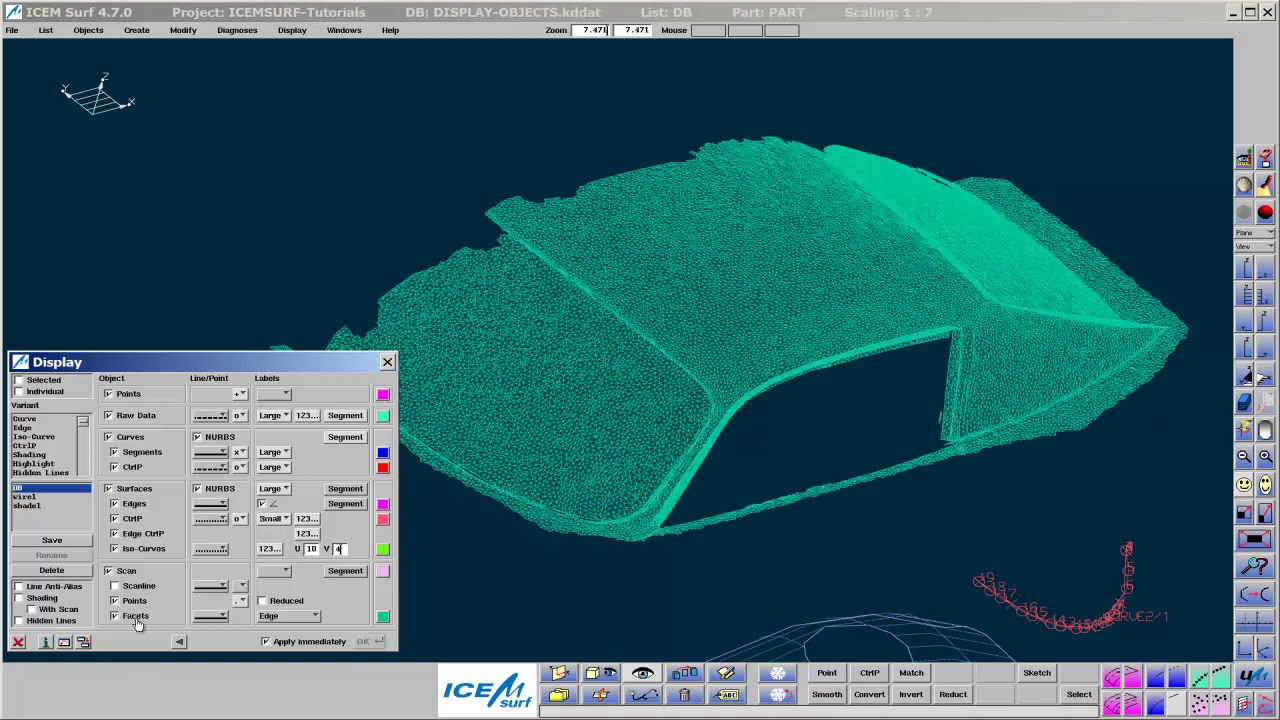
{"action": "left_click", "coordinate": [137, 622]}
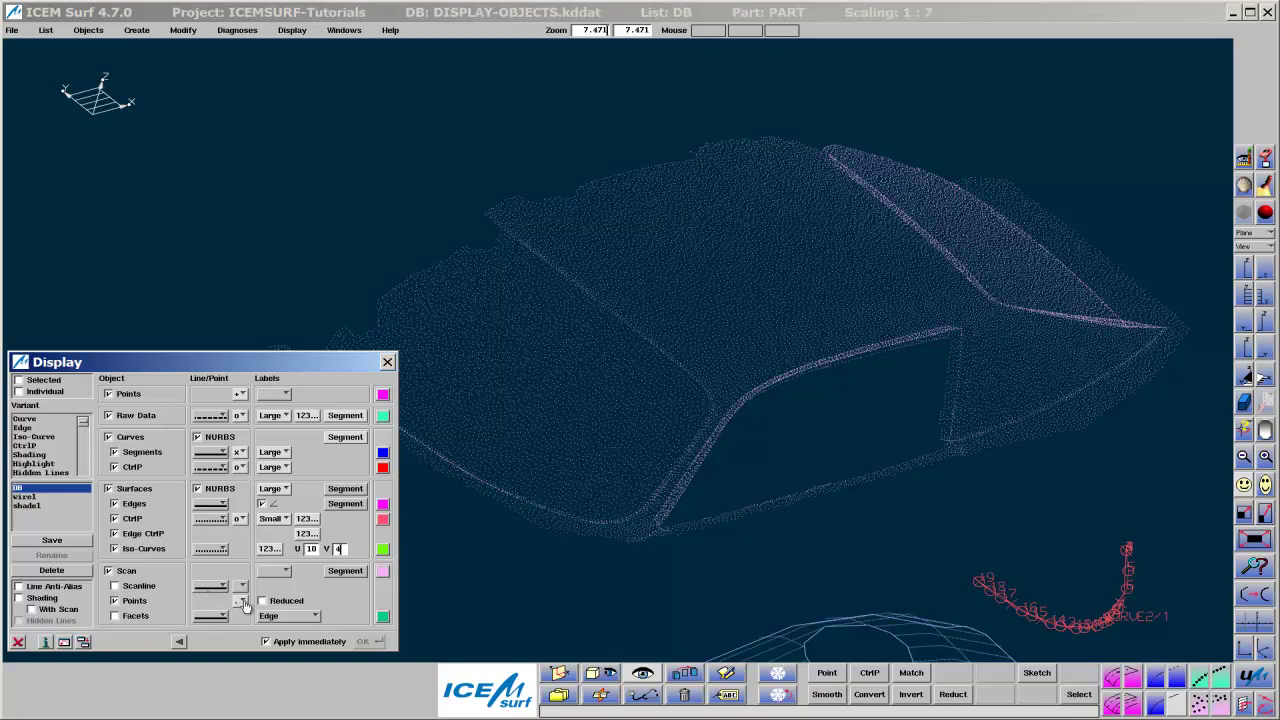
- Set the scan's labels to Large and show its points as Reduced
{"action": "left_click", "coordinate": [272, 572]}
{"action": "left_click", "coordinate": [272, 601]}
{"action": "left_click", "coordinate": [265, 603]}
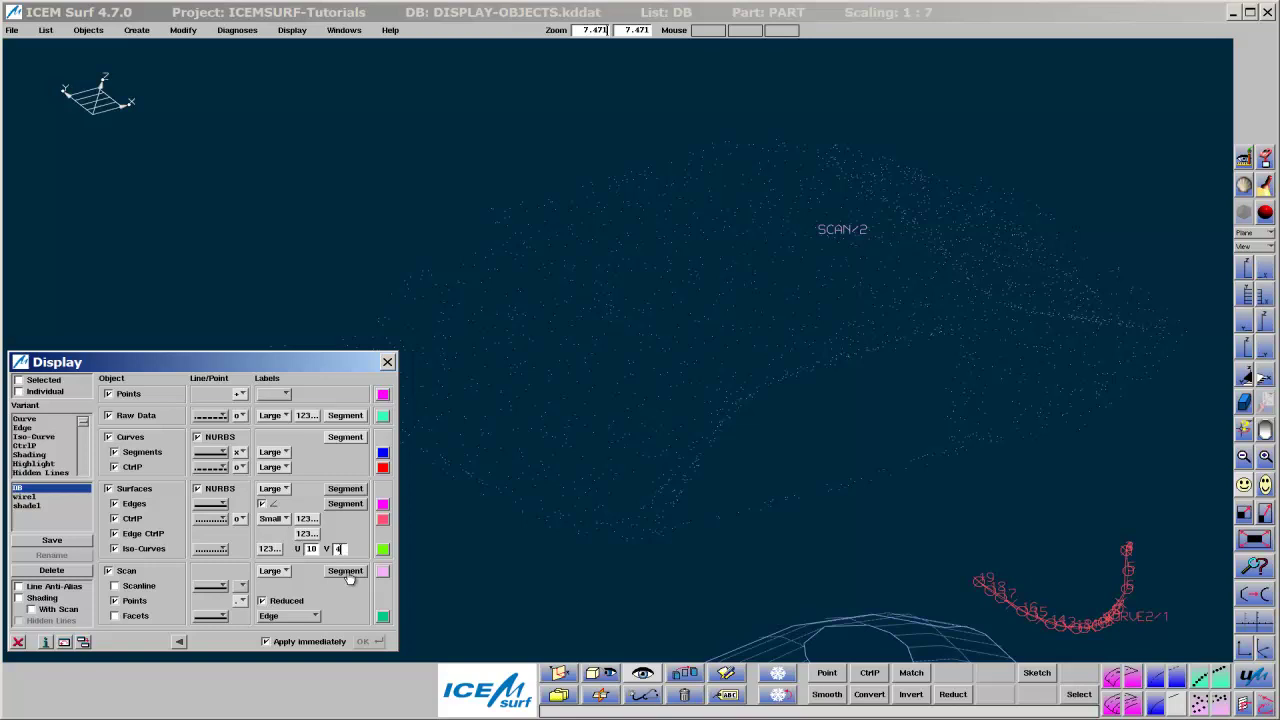
- Show the facets of the scan and set their display to Flat
{"action": "left_click", "coordinate": [127, 618]}
{"action": "left_click", "coordinate": [295, 617]}
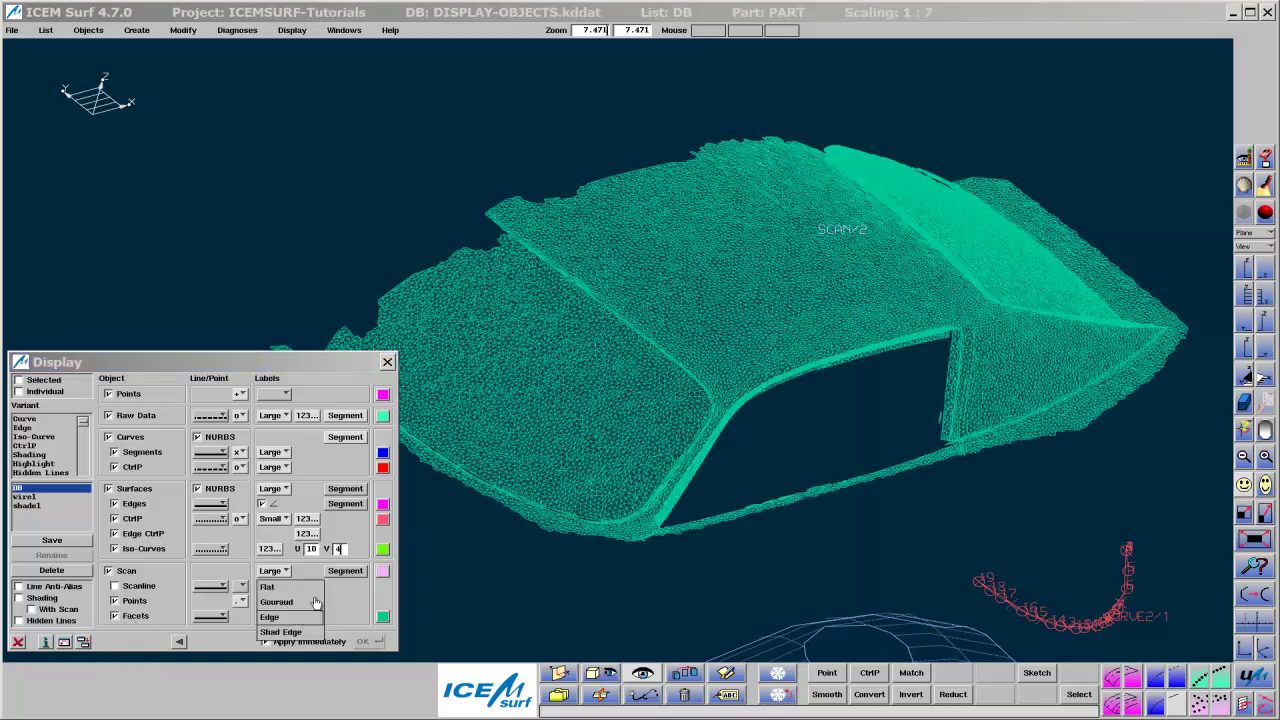
{"action": "left_click", "coordinate": [296, 588]}
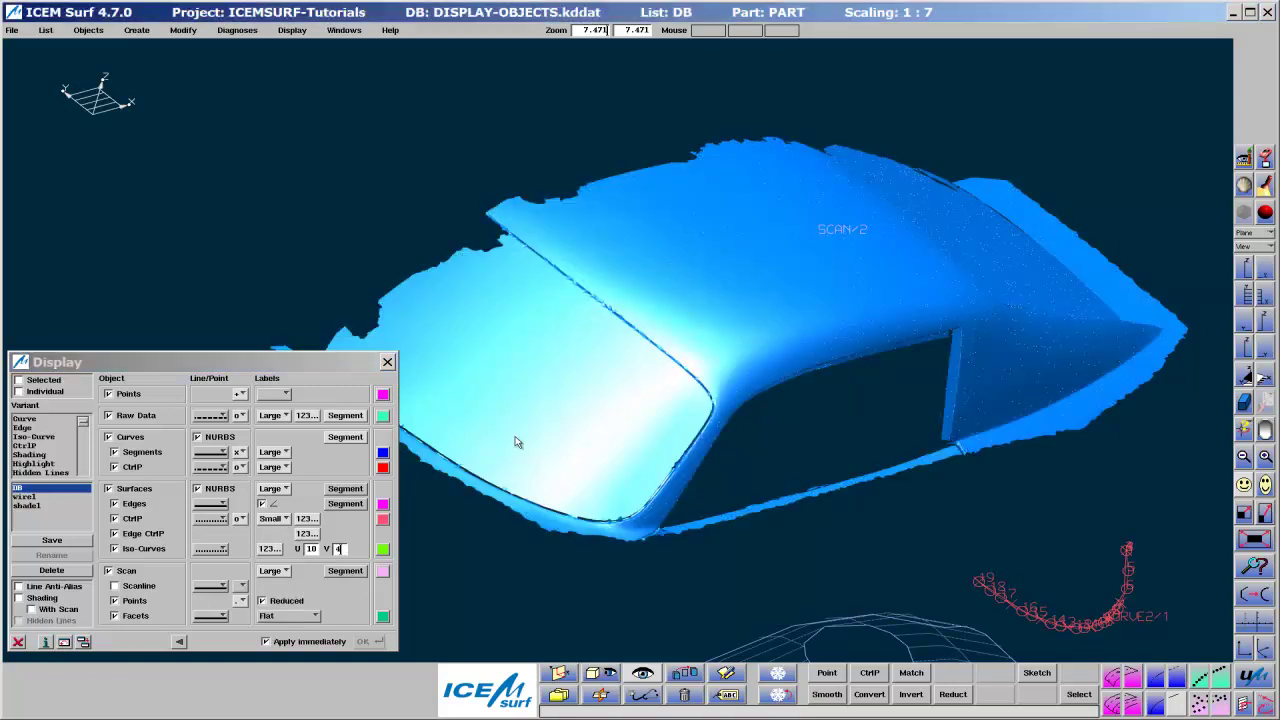
- Compare Gouraud and Flat shading of the scan facets close up near the window opening's corner
{"action": "left_click_drag", "start_coordinate": [696, 342], "coordinate": [757, 420]}
{"action": "left_click", "coordinate": [290, 616]}
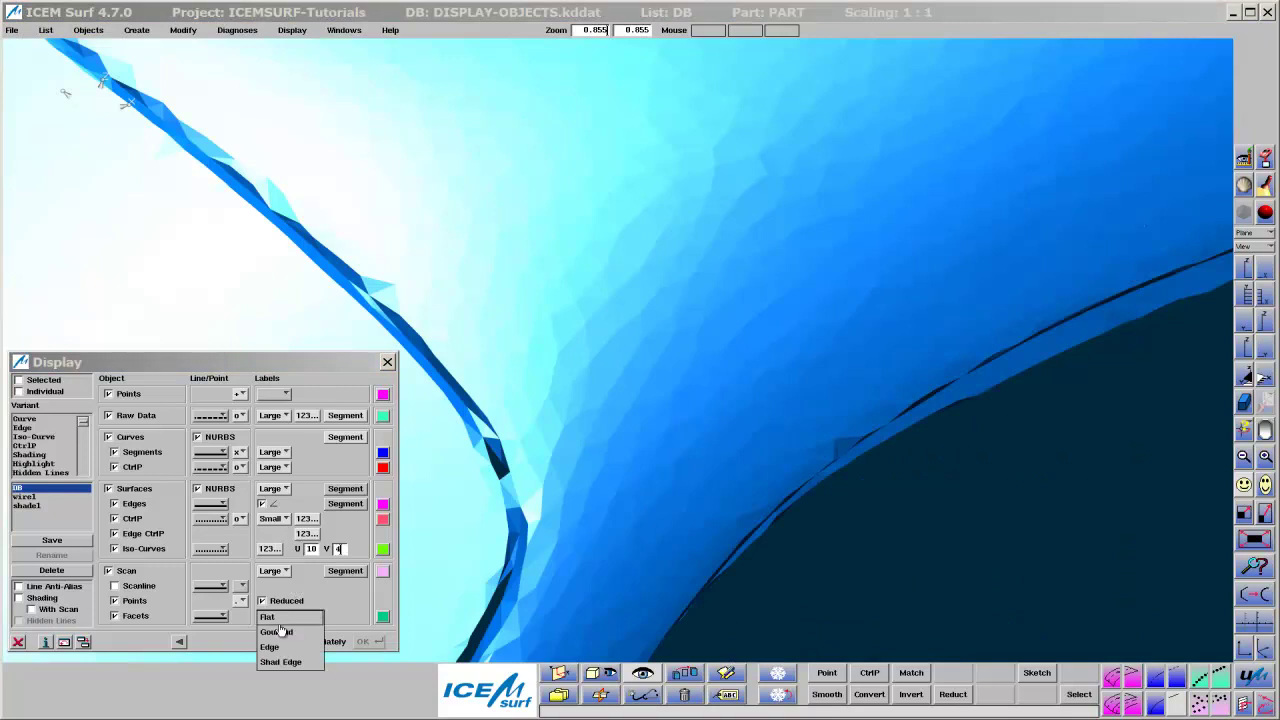
{"action": "left_click", "coordinate": [278, 633]}
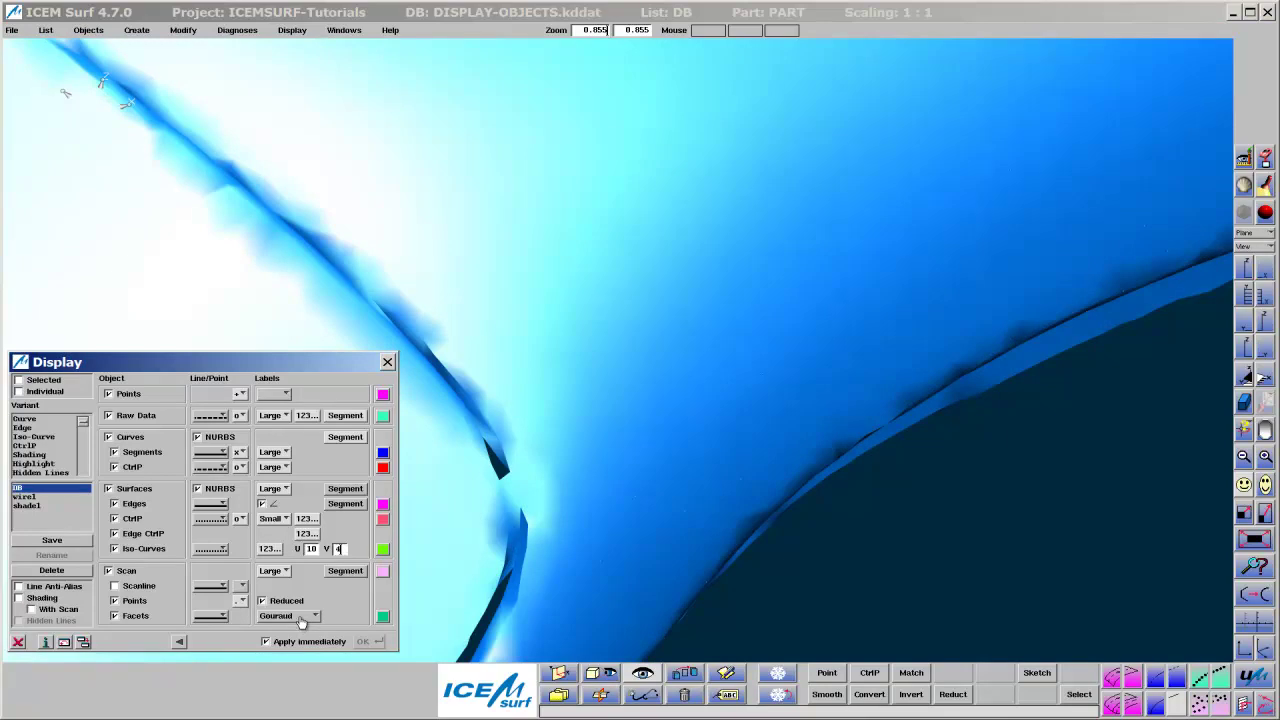
{"action": "left_click", "coordinate": [300, 618]}
{"action": "left_click", "coordinate": [292, 602]}
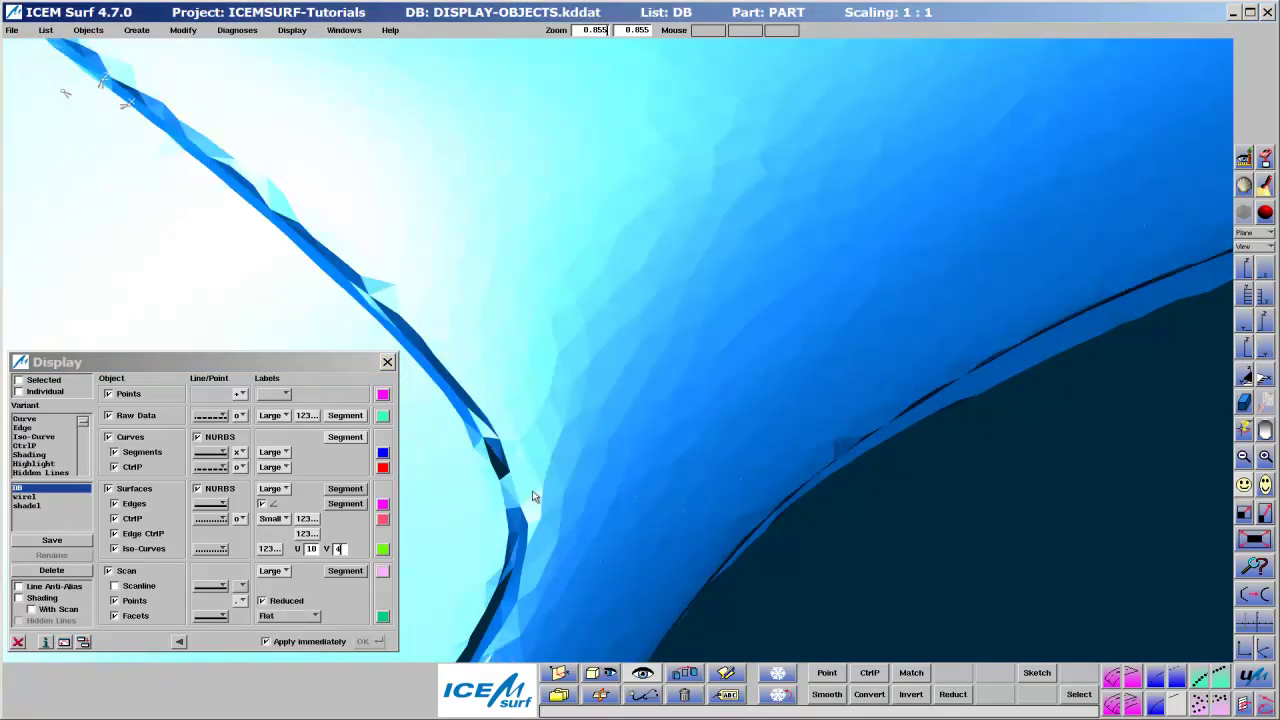
{"action": "left_click_drag", "start_coordinate": [553, 500], "coordinate": [515, 530]}
- Switch the display of the scan facets to Edge and from there to Shad Edge
{"action": "left_click", "coordinate": [308, 618]}
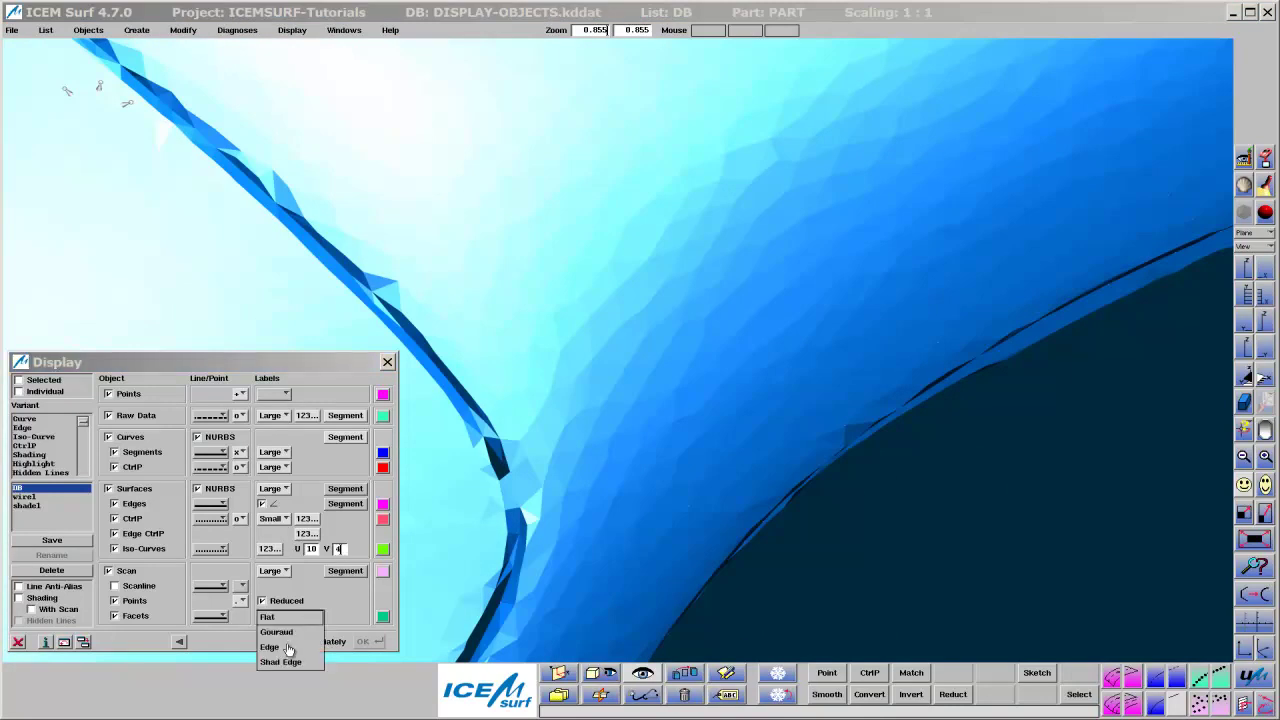
{"action": "left_click", "coordinate": [288, 648]}
{"action": "left_click", "coordinate": [296, 617]}
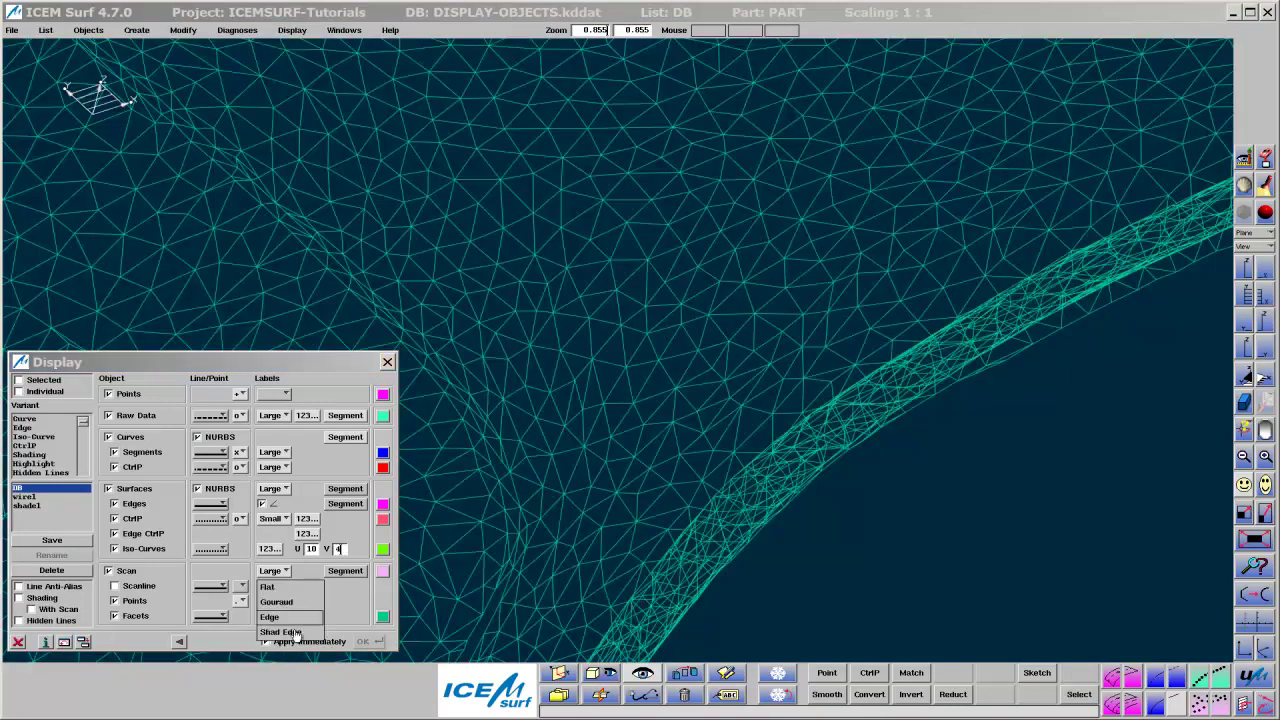
{"action": "left_click", "coordinate": [285, 632]}
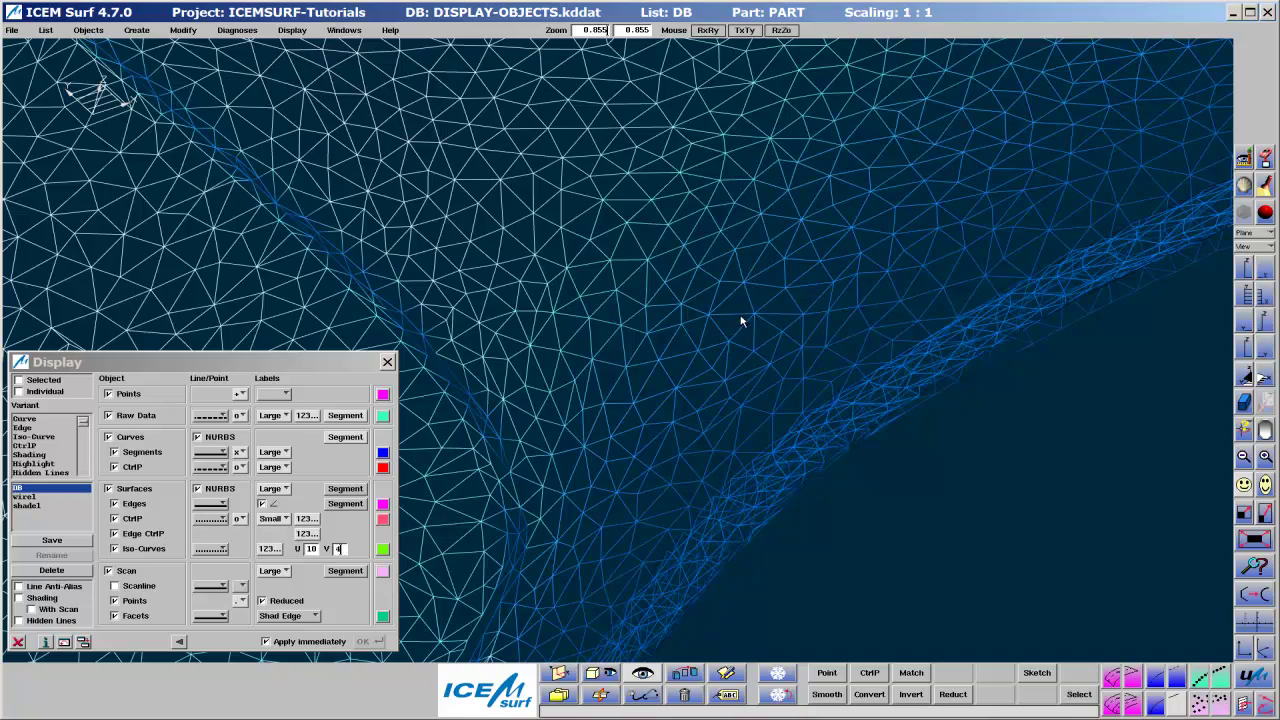
{"action": "scroll", "coordinate": [741, 320], "scroll_direction": "up", "scroll_amount": 5}
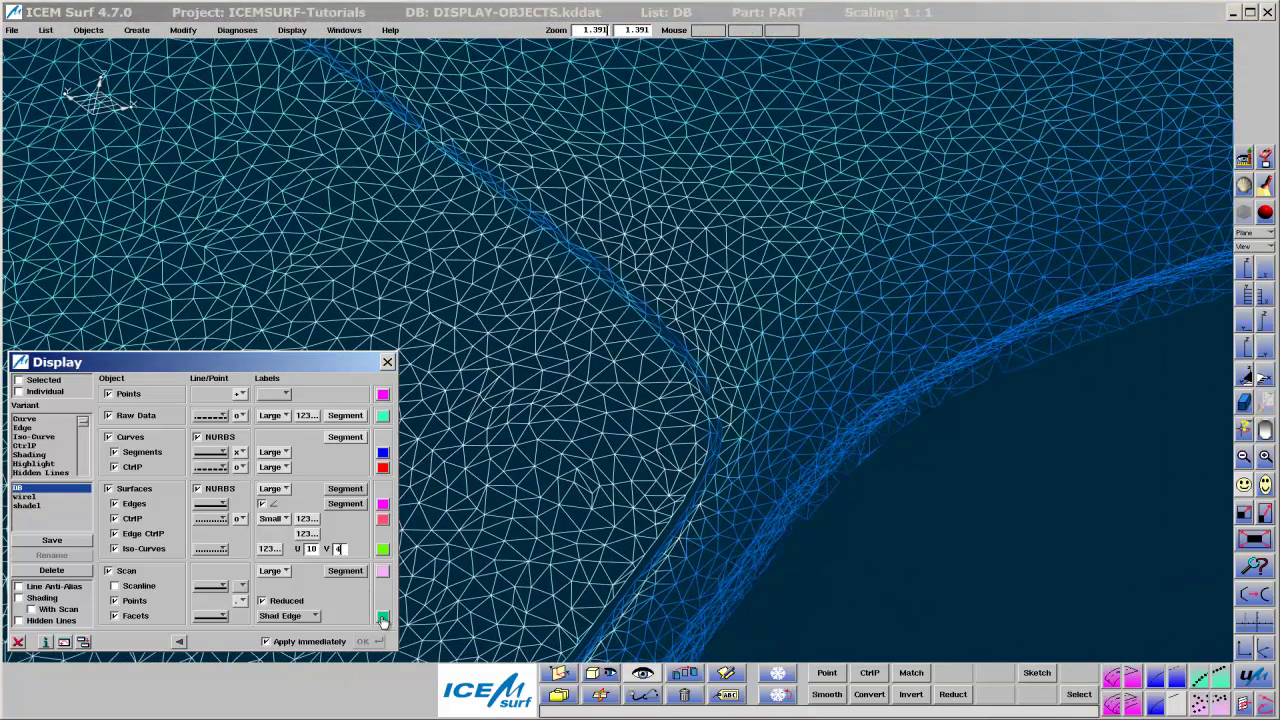
- Set the colour of the scan facets to magenta and their display to Edge
{"action": "left_click", "coordinate": [383, 618]}
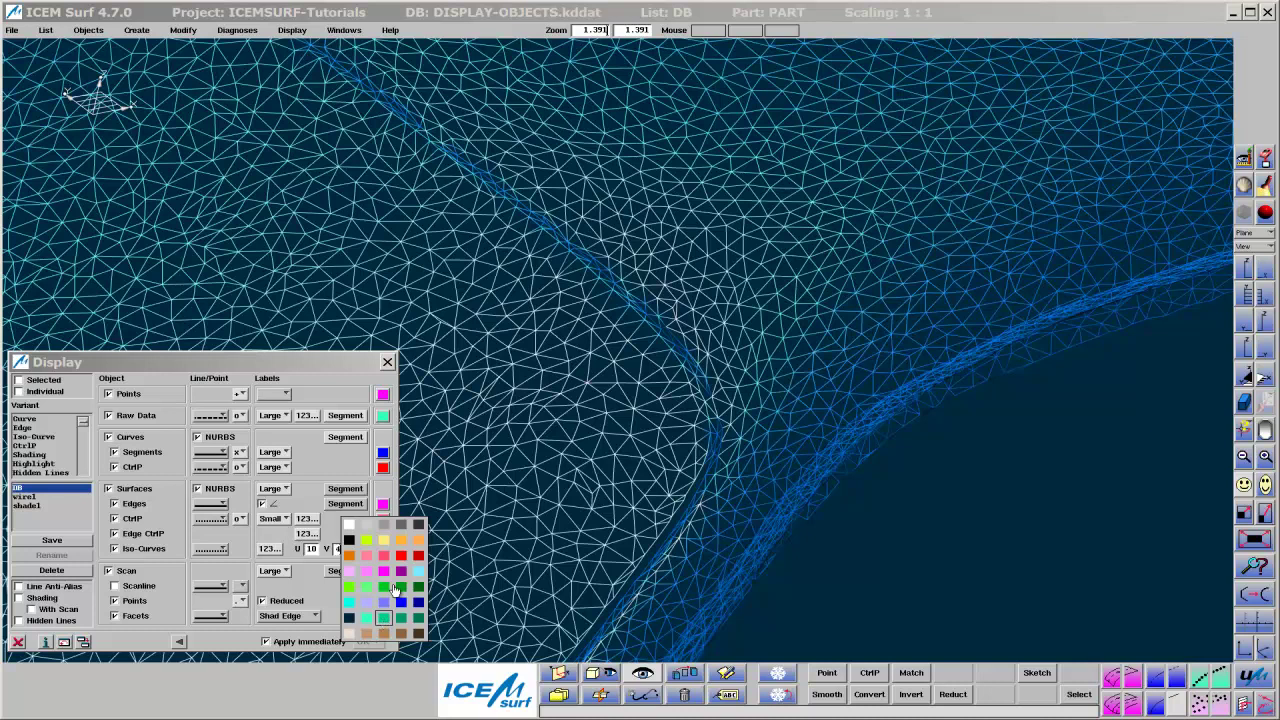
{"action": "left_click", "coordinate": [387, 576]}
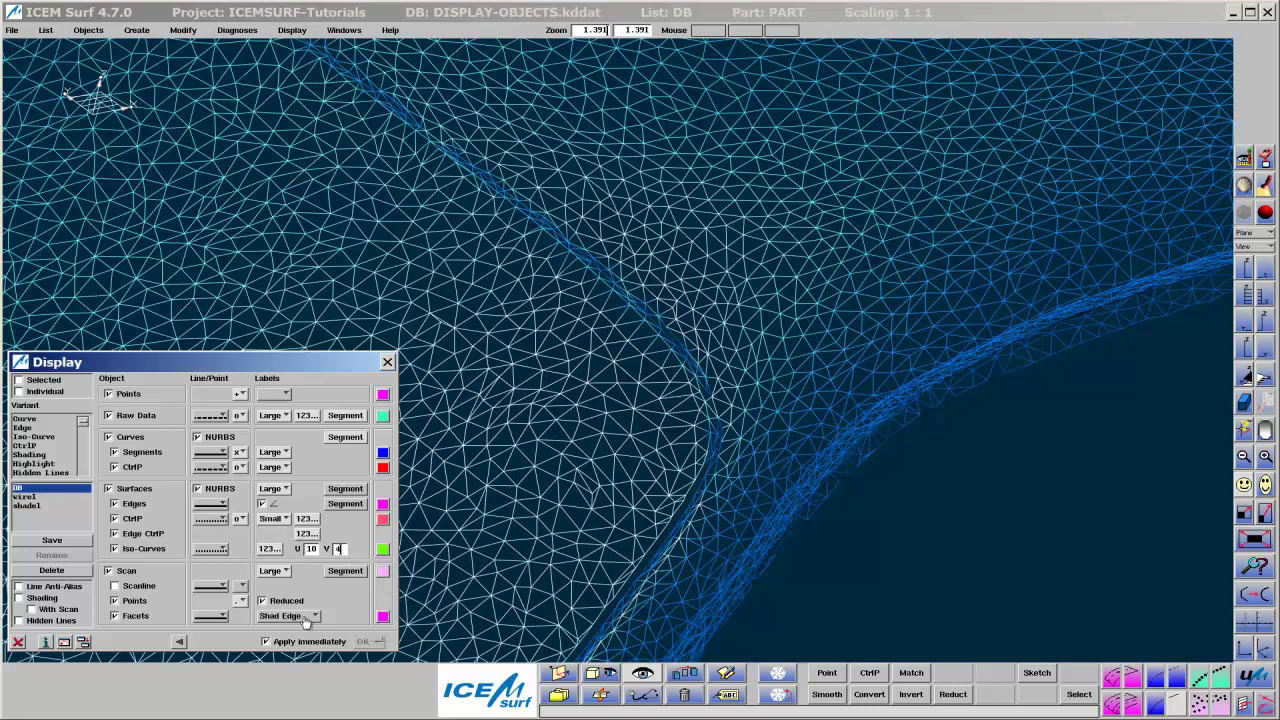
{"action": "left_click", "coordinate": [306, 618]}
{"action": "left_click", "coordinate": [284, 603]}
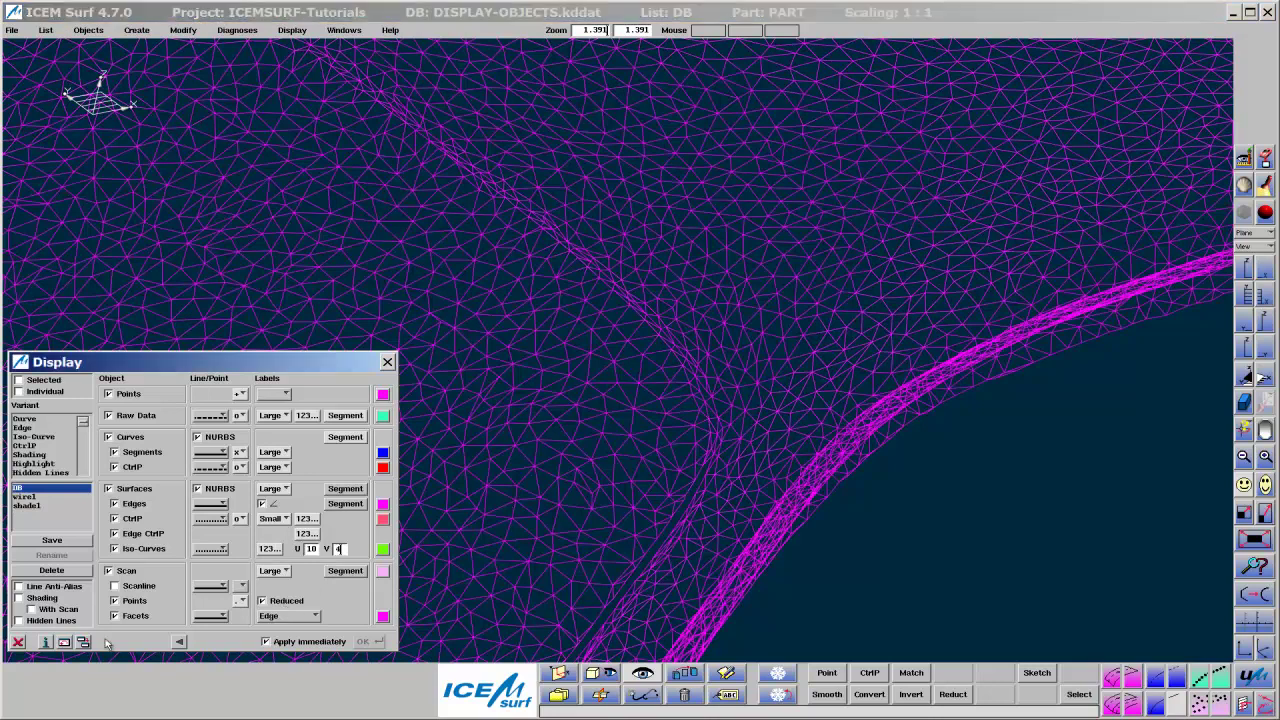
- Turn on Line Anti-Alias and check the smoothed lines of the blue curve and the raw data close up
{"action": "left_click", "coordinate": [50, 588]}
{"action": "key", "text": "f"}
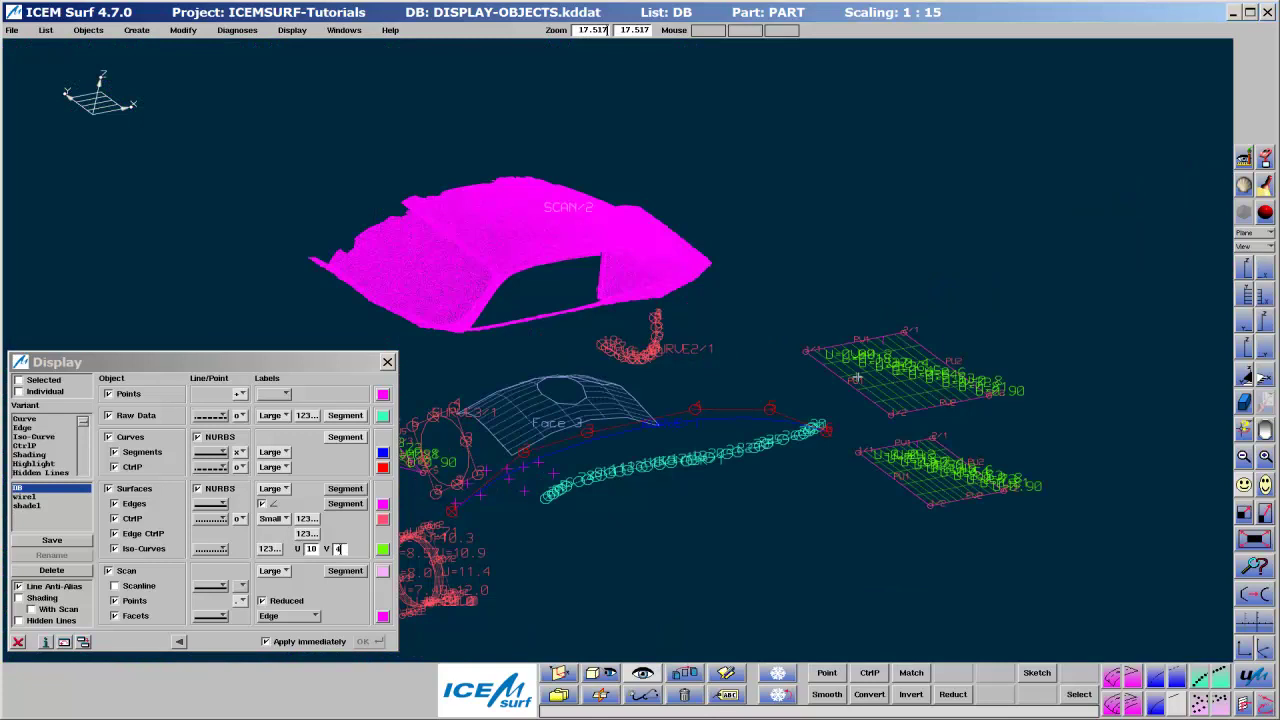
{"action": "left_click_drag", "start_coordinate": [838, 374], "coordinate": [674, 462]}
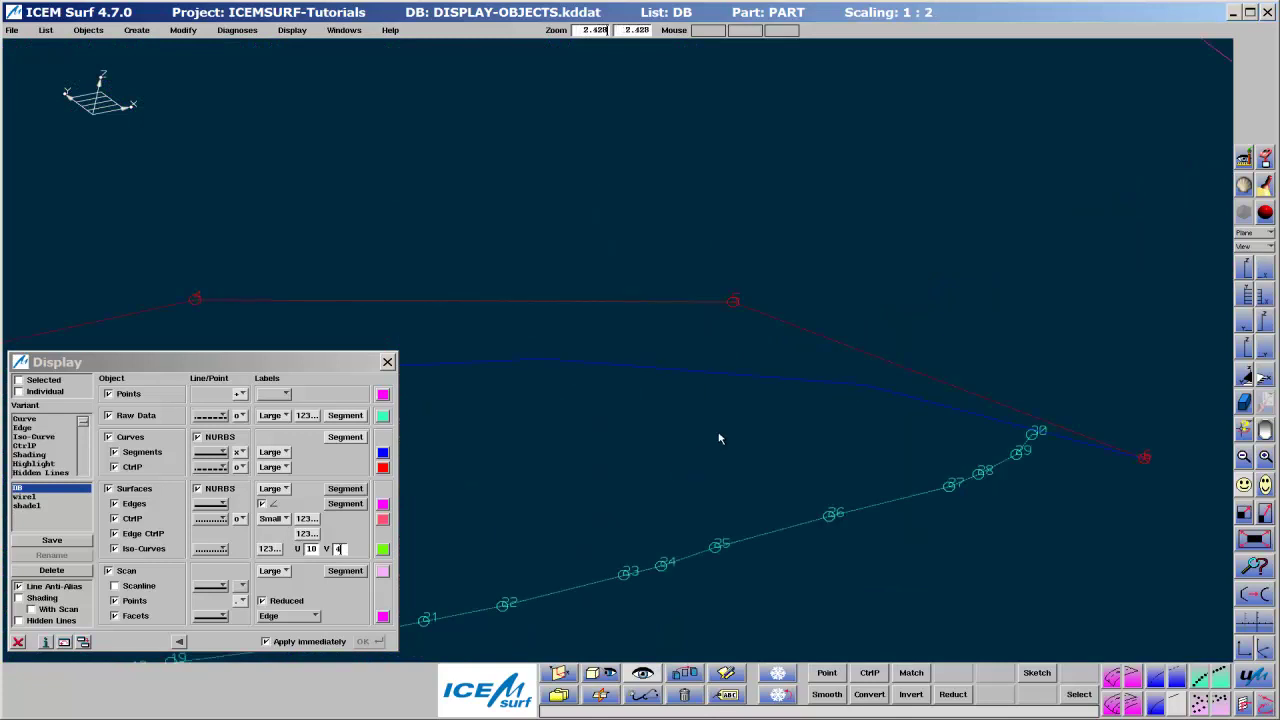
{"action": "right_click_drag", "start_coordinate": [718, 375], "coordinate": [731, 505]}
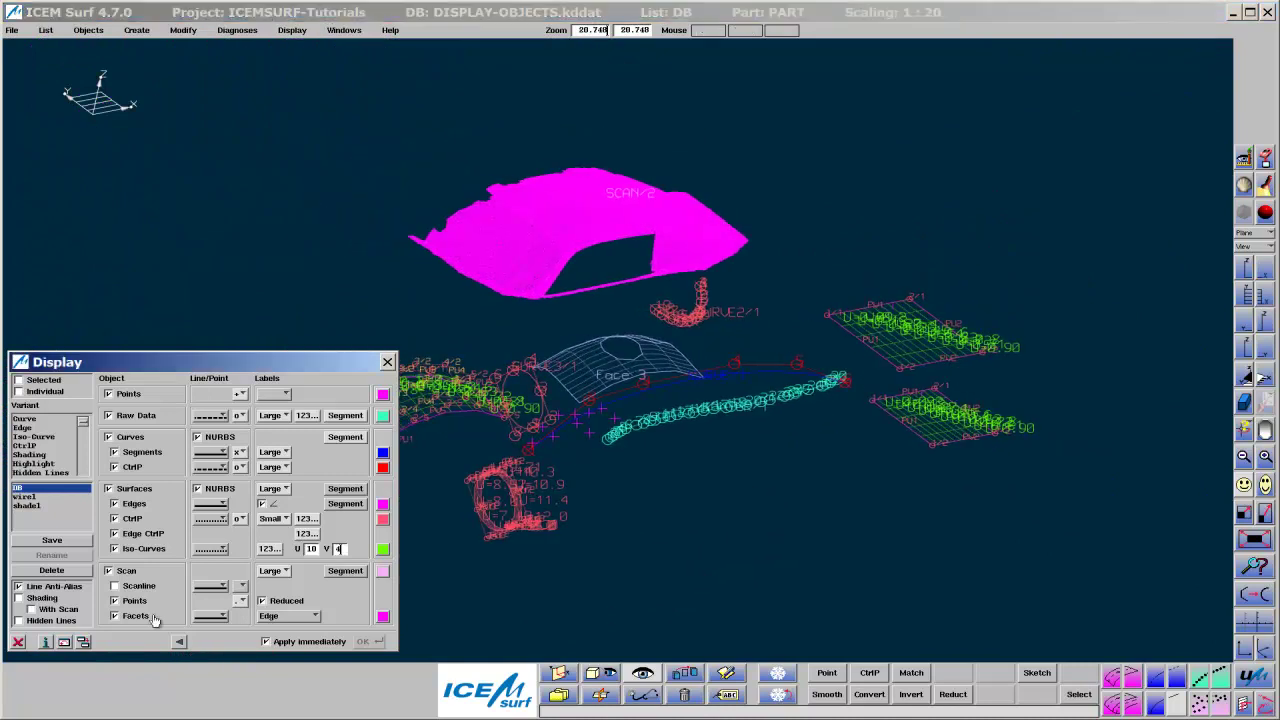
- Turn on Shading for the surfaces and switch from it to the Hidden Lines display
{"action": "left_click", "coordinate": [46, 598]}
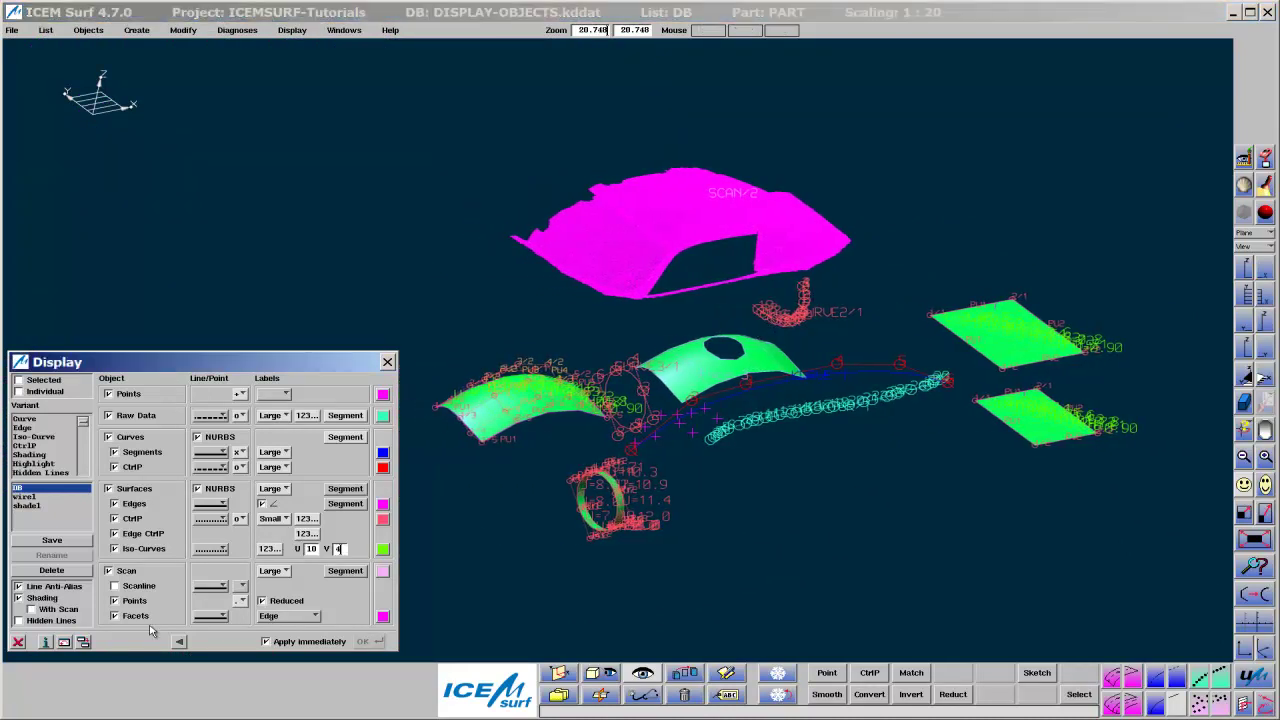
{"action": "left_click", "coordinate": [58, 621]}
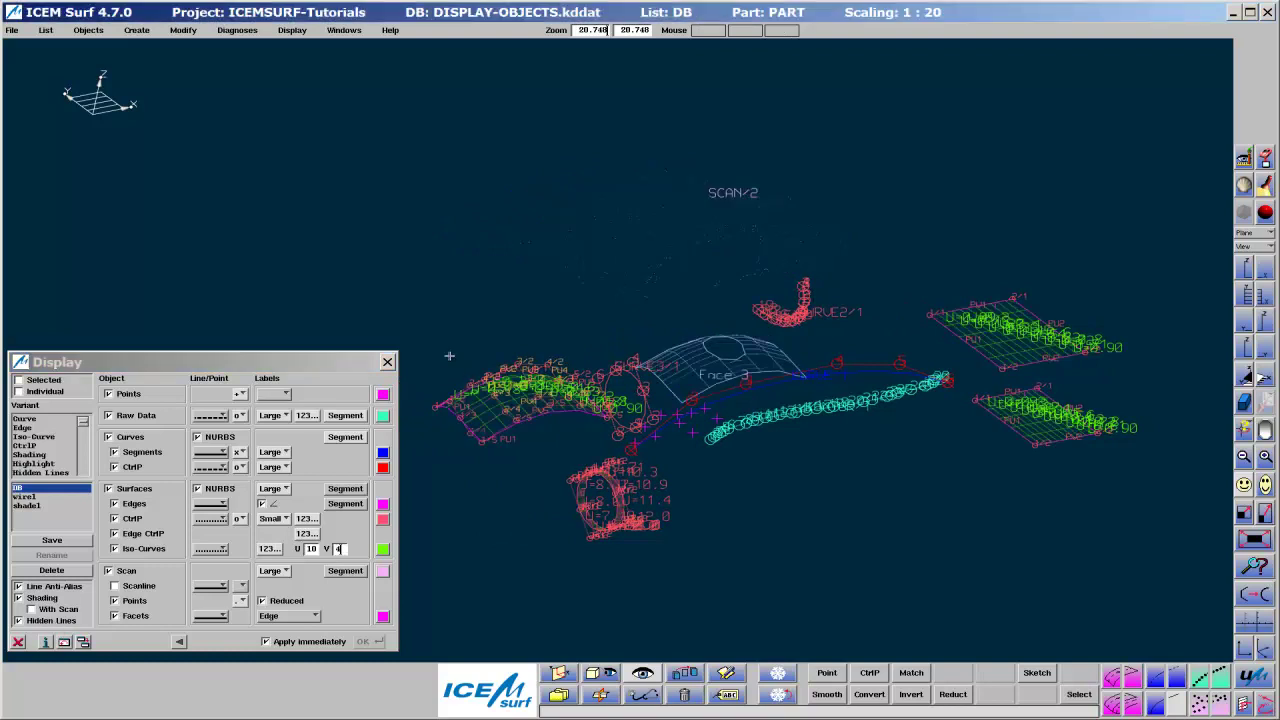
- Pick the long blue curve for Control Point editing and show the display settings for selected objects
{"action": "left_click_drag", "start_coordinate": [446, 356], "coordinate": [619, 455]}
{"action": "left_click_drag", "start_coordinate": [540, 274], "coordinate": [589, 389]}
{"action": "middle_click_drag", "start_coordinate": [589, 389], "coordinate": [530, 478]}
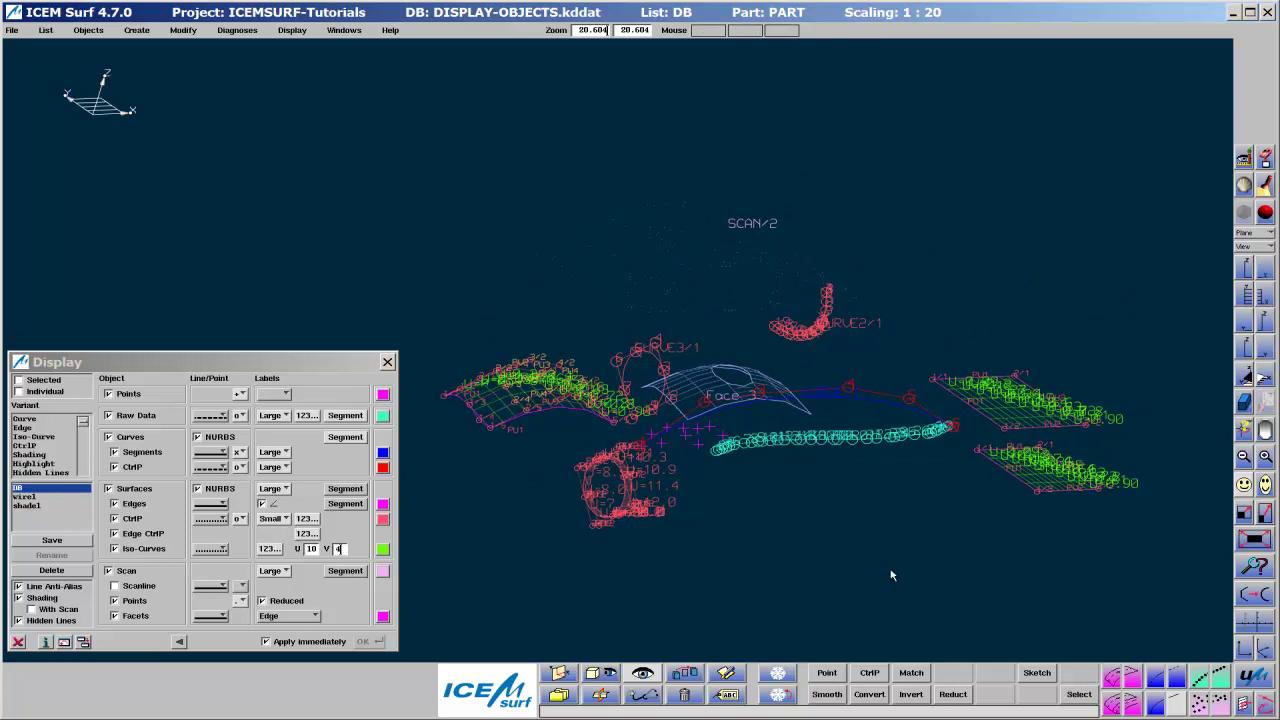
{"action": "left_click", "coordinate": [870, 676]}
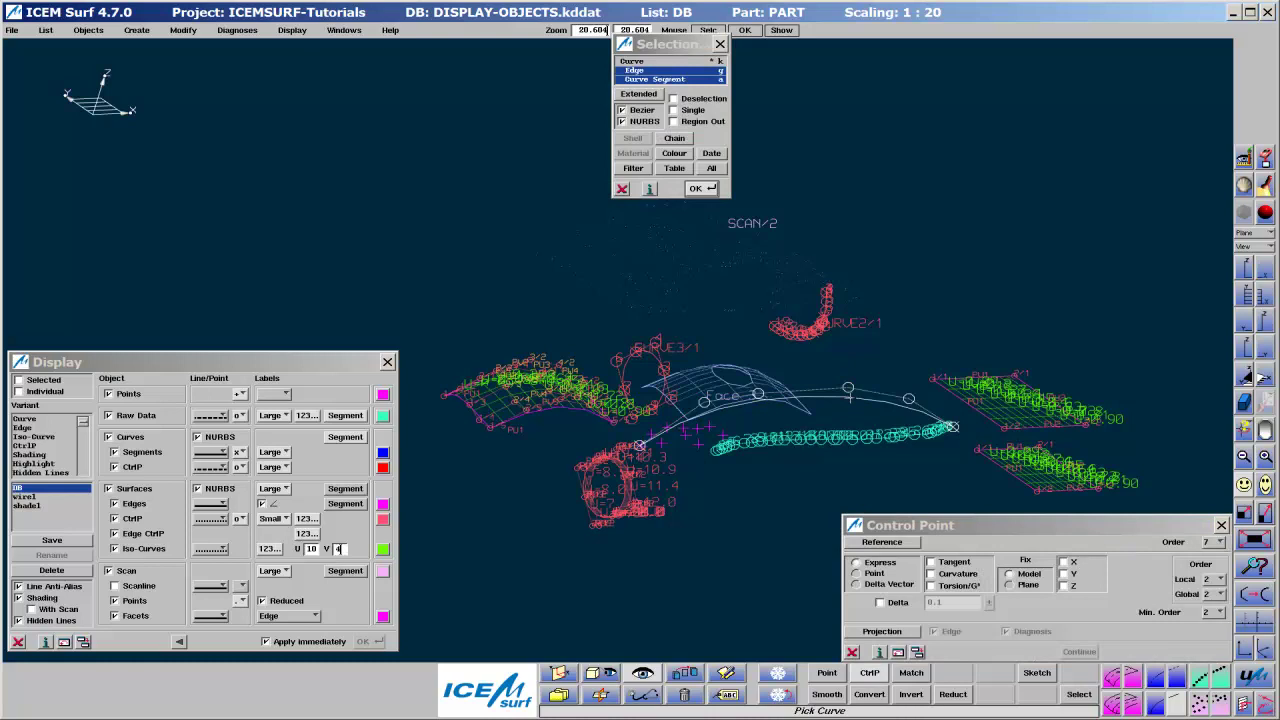
{"action": "left_click", "coordinate": [848, 398]}
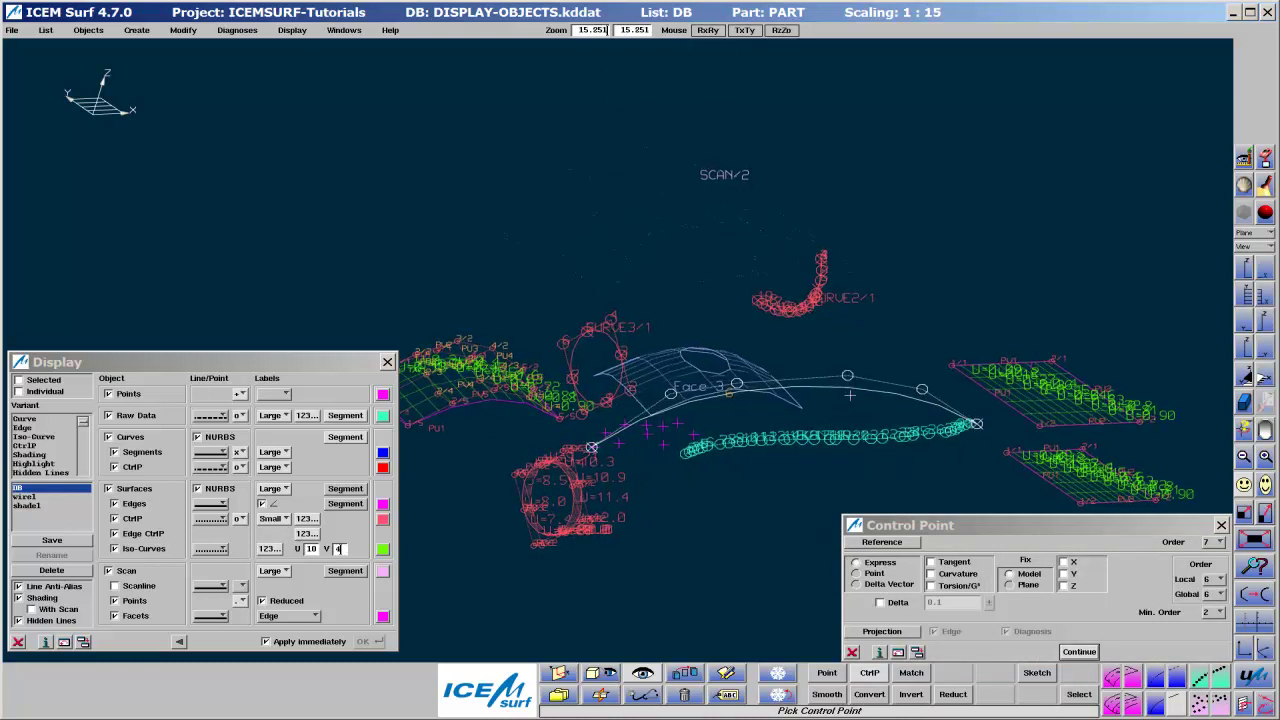
{"action": "right_click_drag", "start_coordinate": [850, 420], "coordinate": [848, 386], "text": "ctrl"}
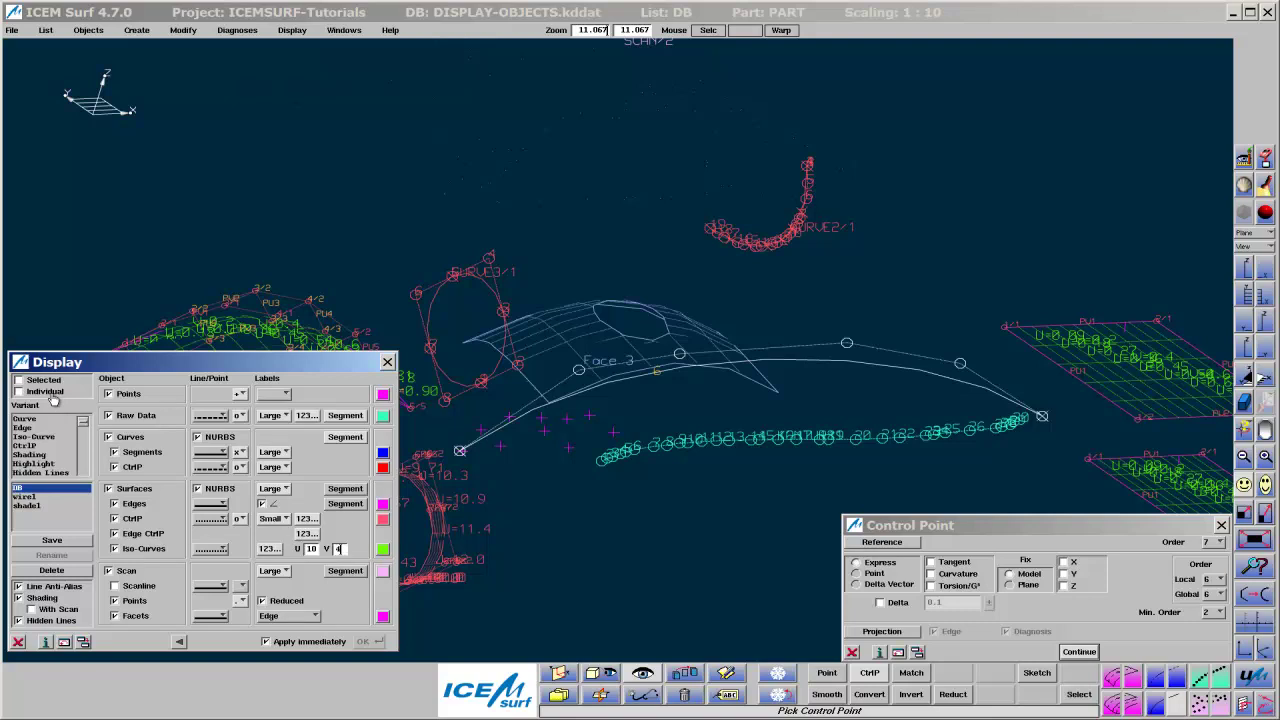
{"action": "left_click", "coordinate": [52, 385]}
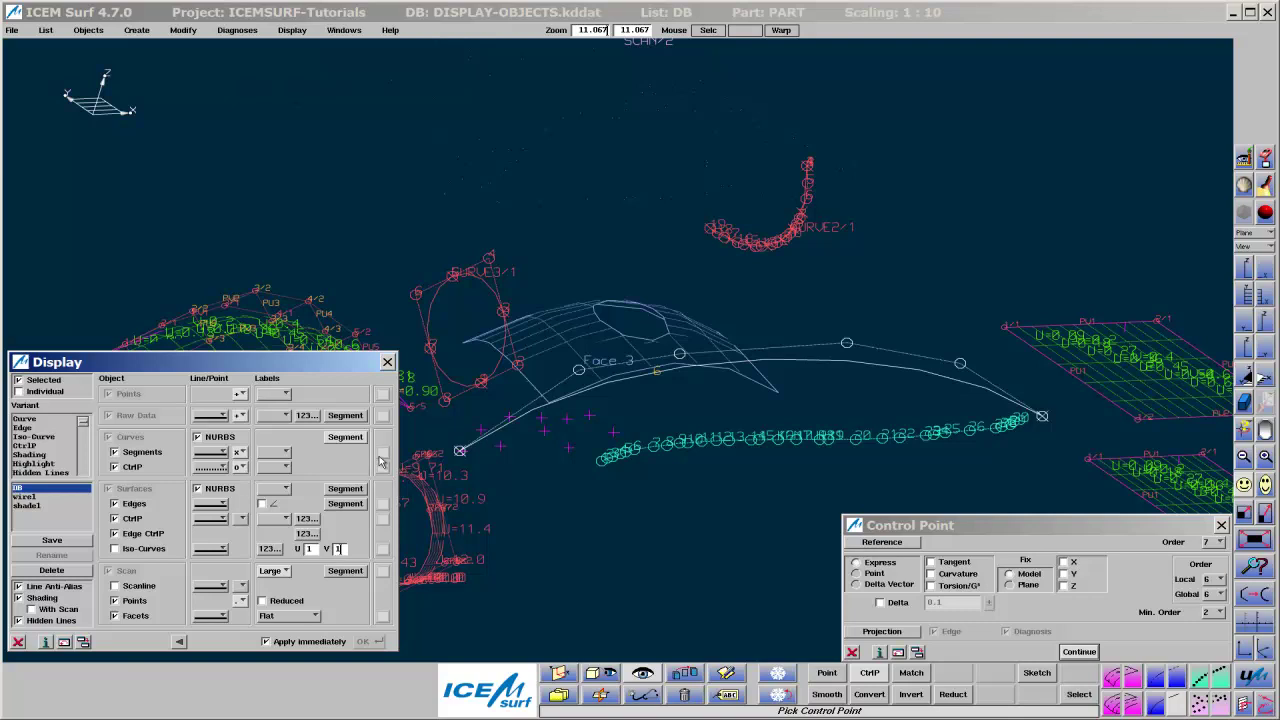
- Set the Highlight1 selection colour to pink in the preferences and pick the long curve again for Control Point editing
{"action": "left_click", "coordinate": [344, 30]}
{"action": "left_click", "coordinate": [360, 50]}
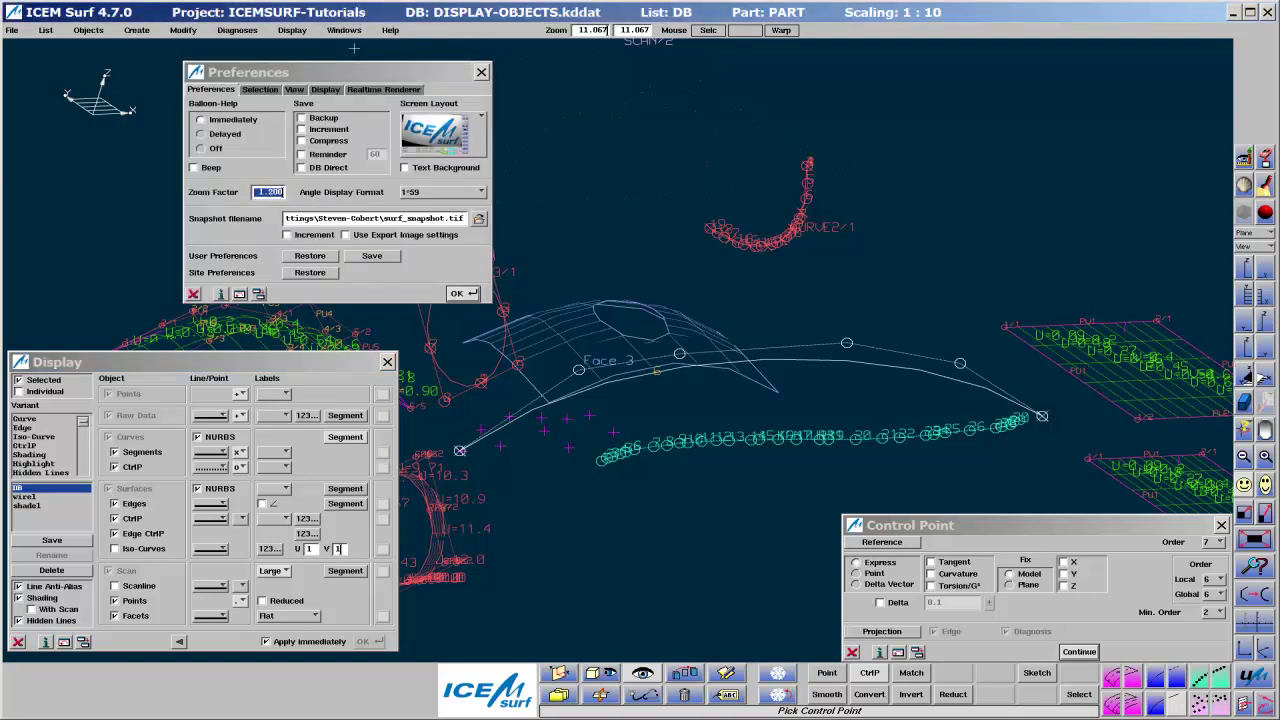
{"action": "left_click", "coordinate": [261, 89]}
{"action": "left_click", "coordinate": [241, 120]}
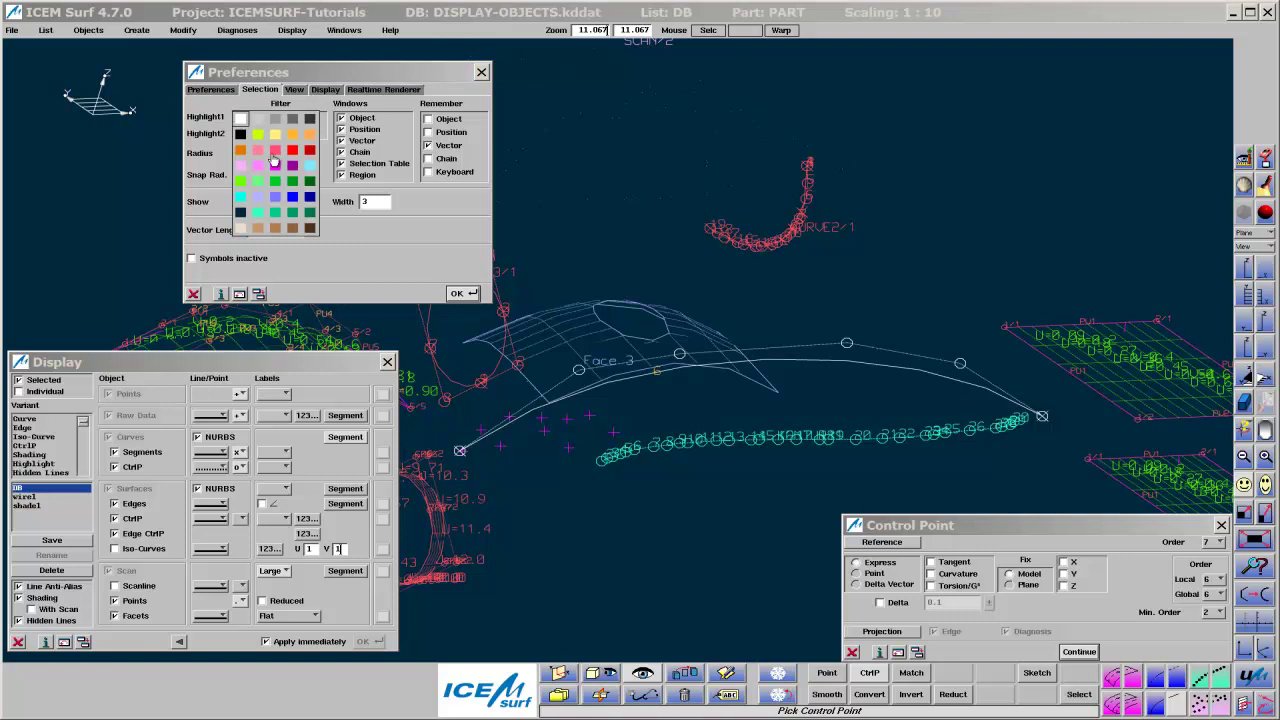
{"action": "left_click", "coordinate": [274, 153]}
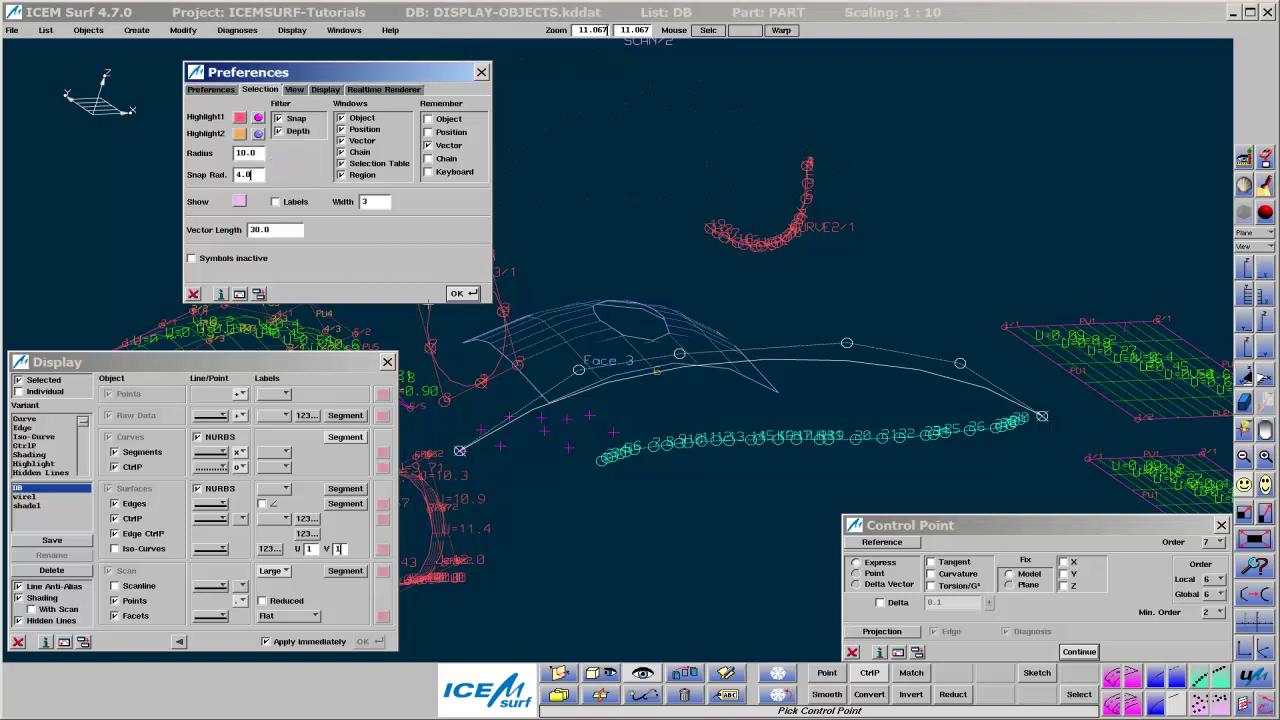
{"action": "left_click", "coordinate": [462, 293]}
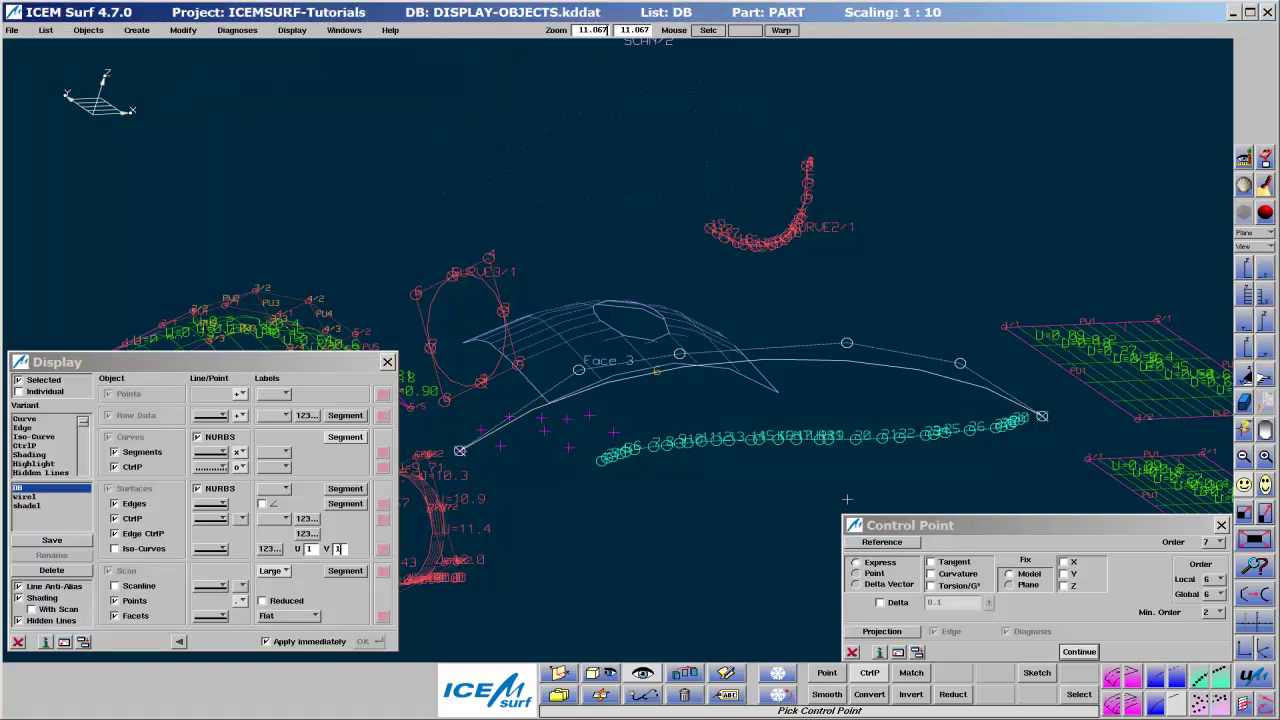
{"action": "left_click", "coordinate": [1080, 652]}
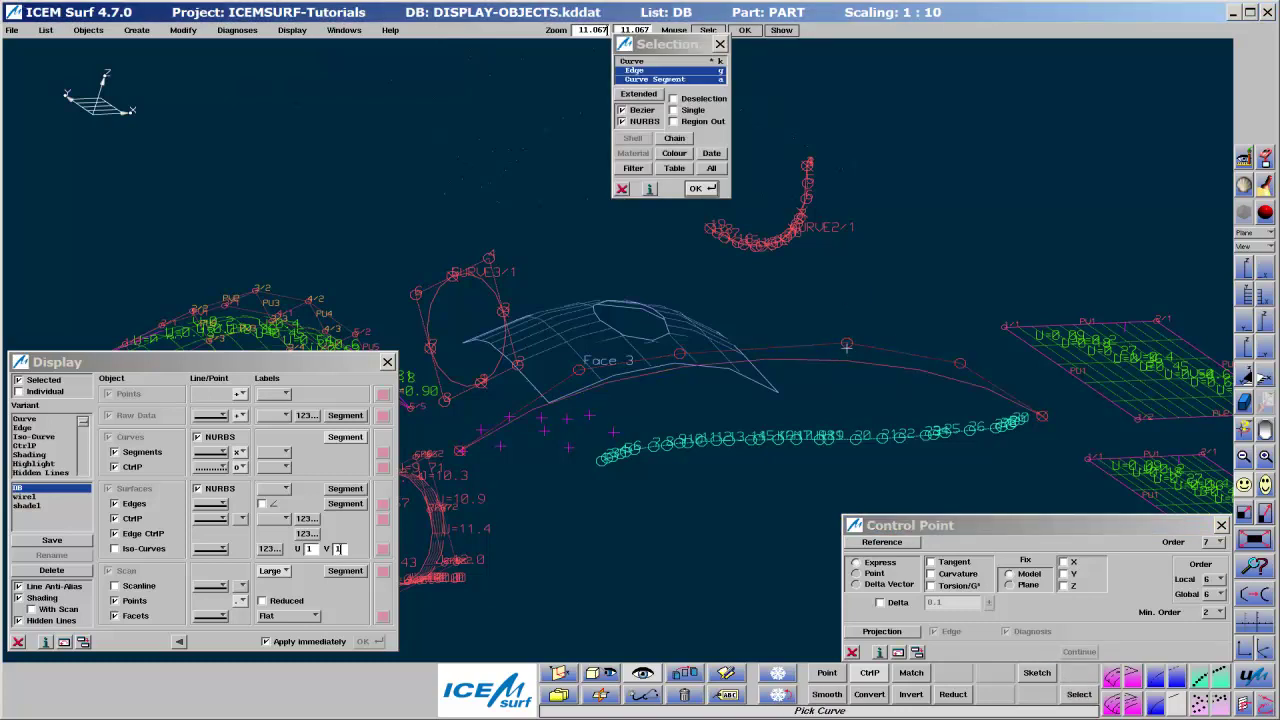
{"action": "left_click", "coordinate": [846, 346]}
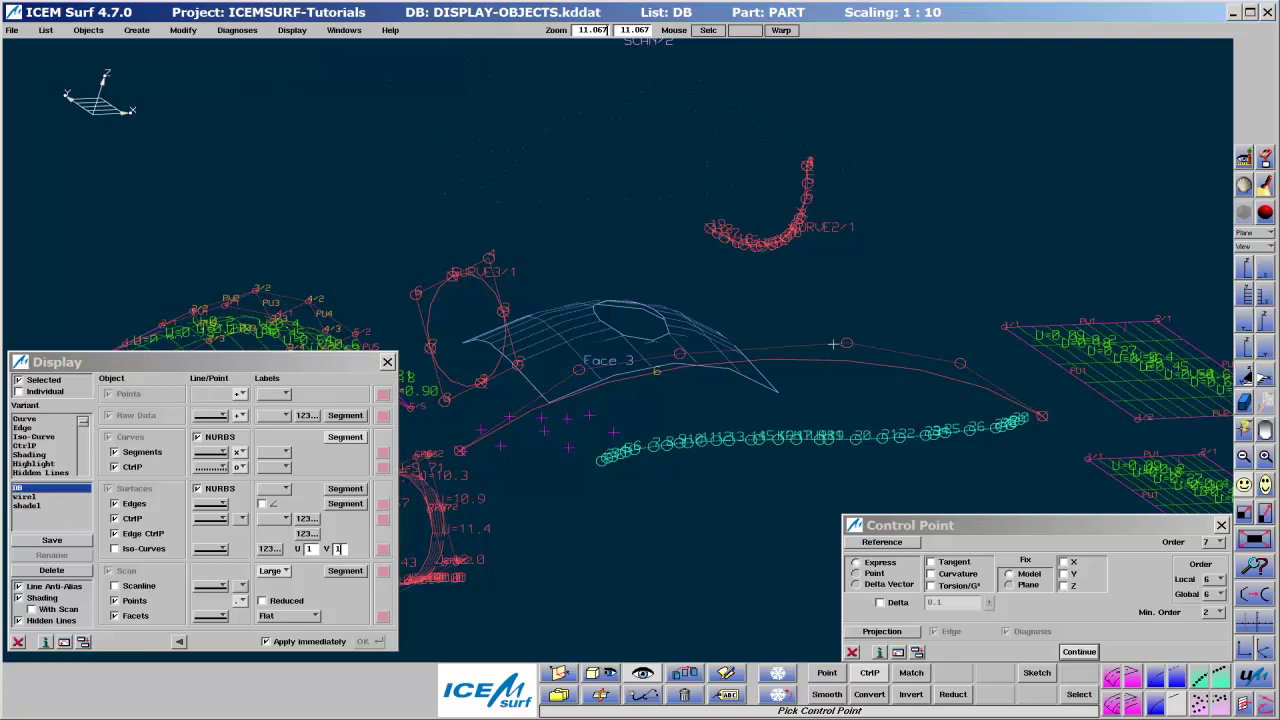
- Turn on Equal Tolerances for the global tessellation and set the shading tolerance to .005
{"action": "scroll", "coordinate": [835, 345], "scroll_direction": "down", "scroll_amount": 3}
{"action": "right_click_drag", "start_coordinate": [620, 371], "coordinate": [568, 328]}
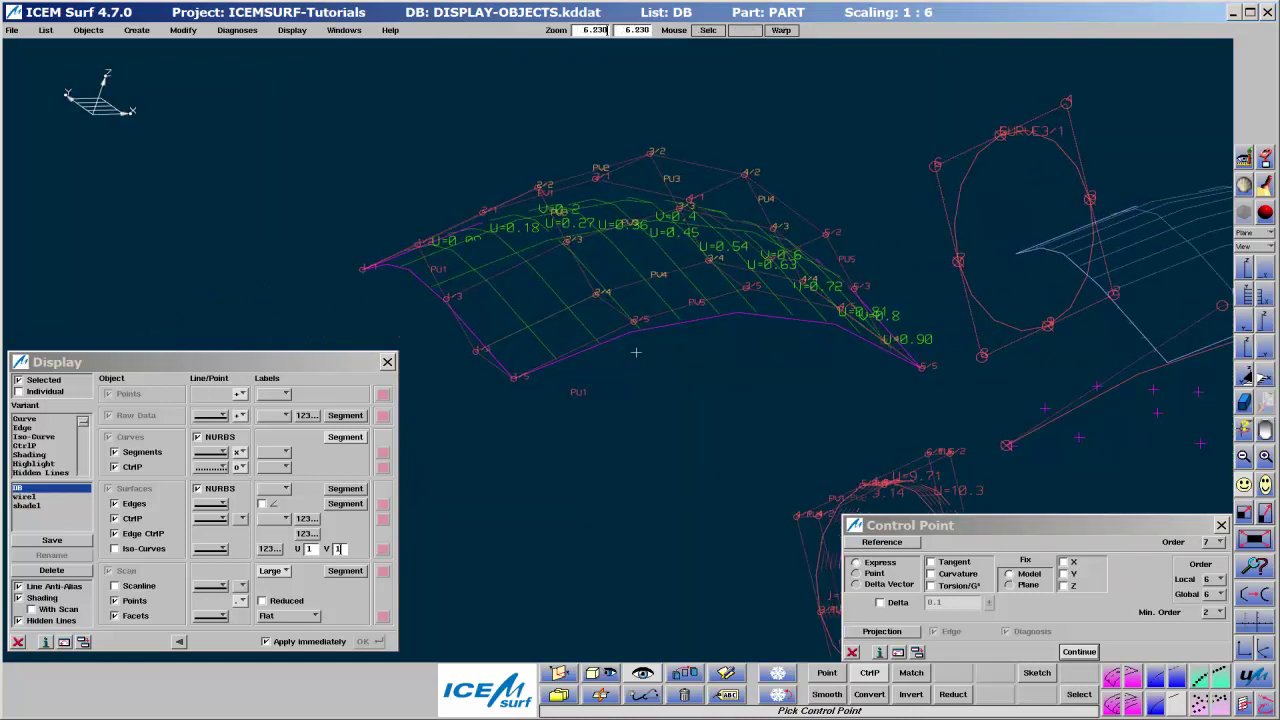
{"action": "left_click", "coordinate": [1258, 591]}
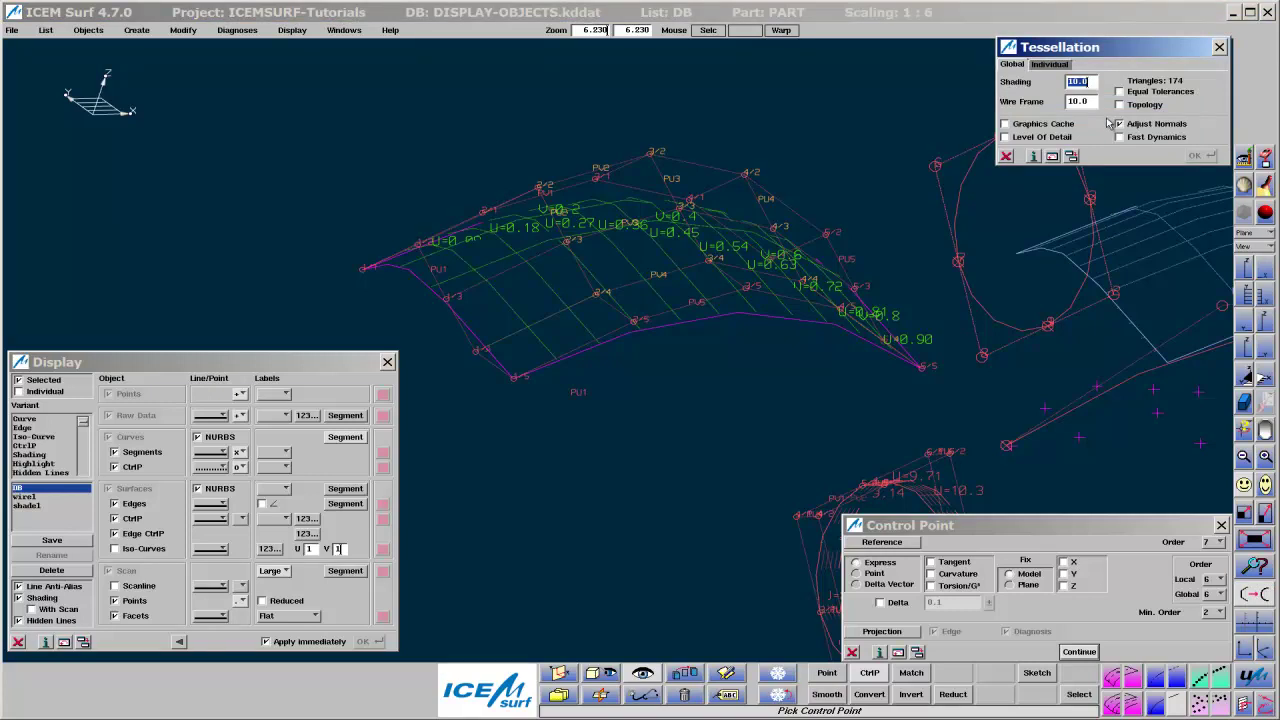
{"action": "left_click", "coordinate": [1120, 92]}
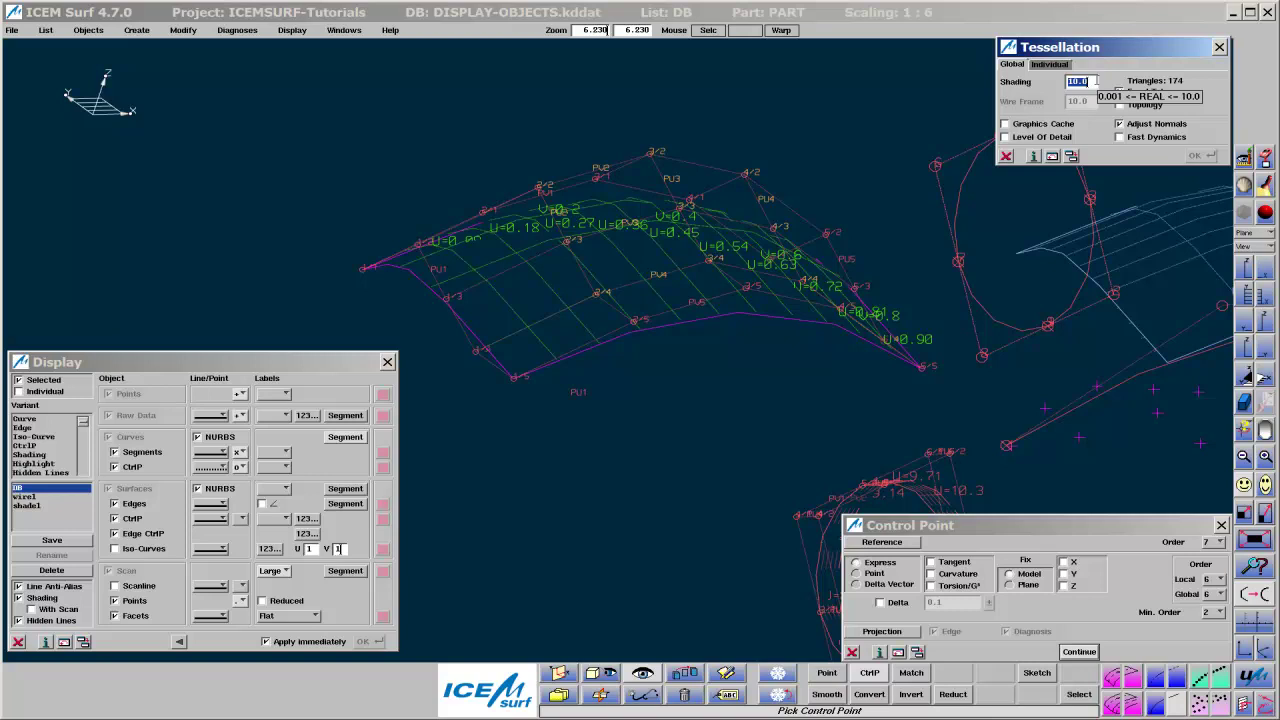
{"action": "type", "text": ".005"}
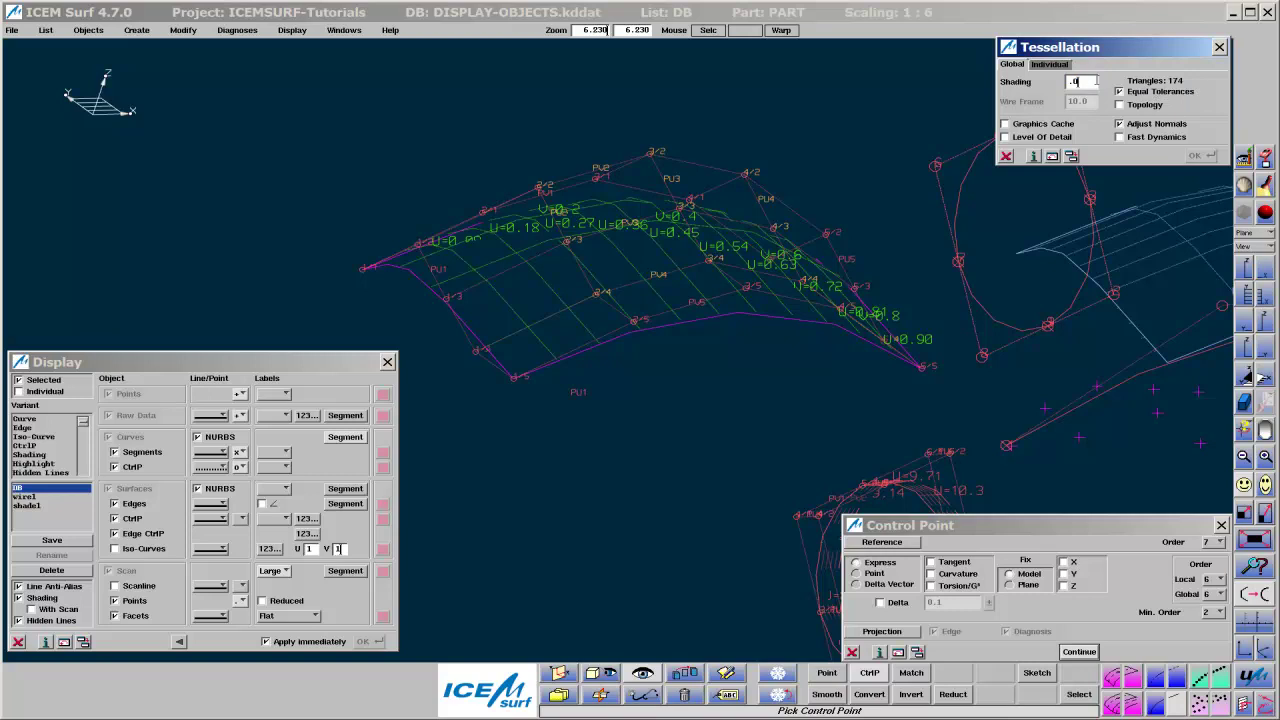
{"action": "key", "text": "Return"}
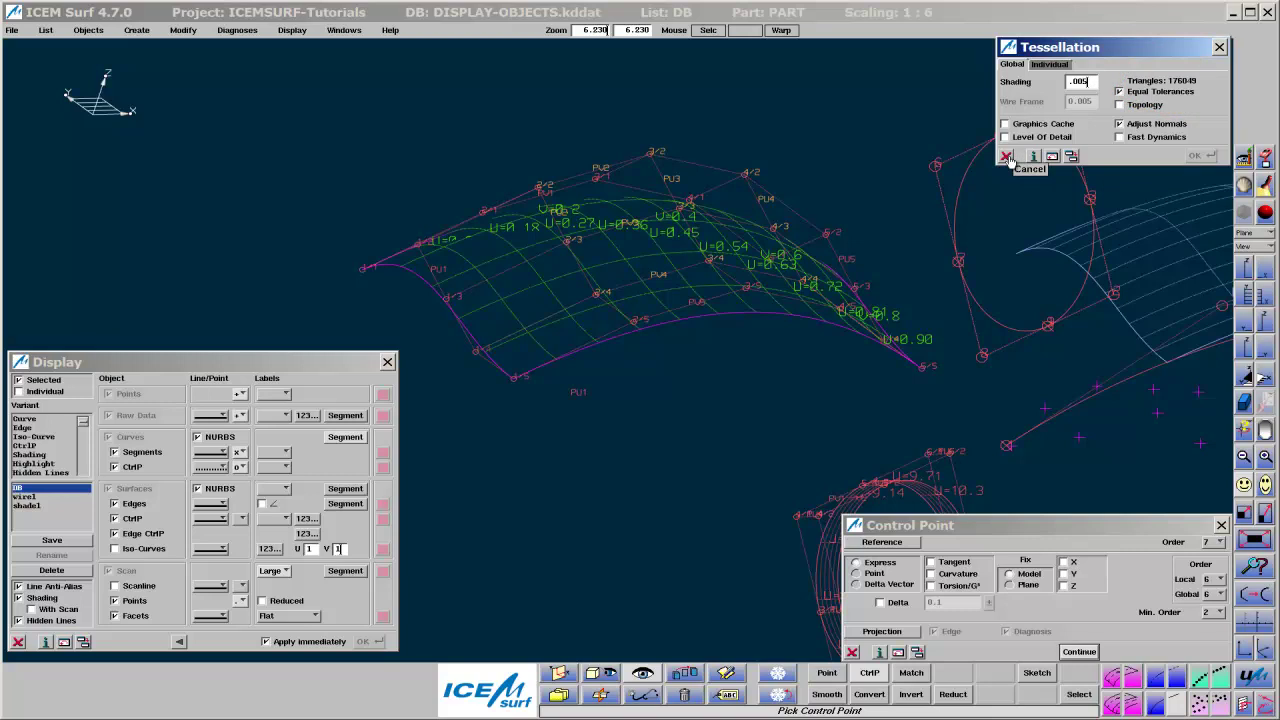
{"action": "left_click", "coordinate": [1006, 157]}
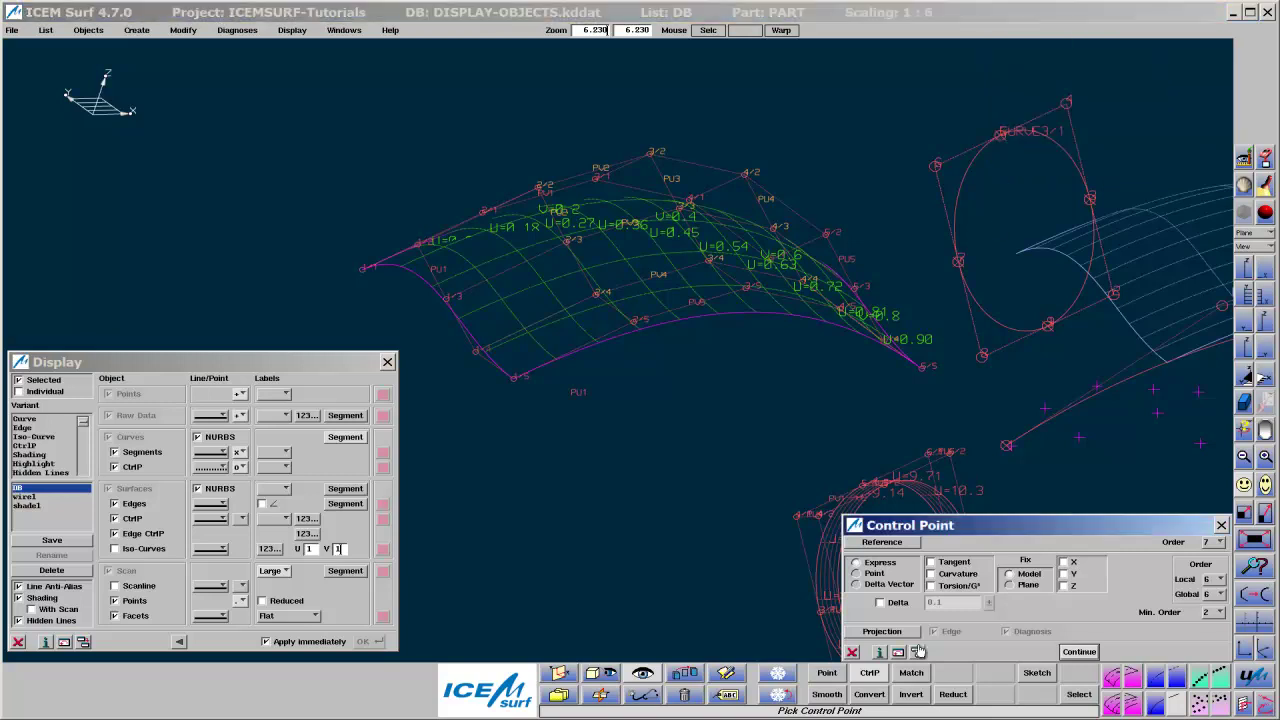
- End the Control Point command and turn off the Selected option of the display settings
{"action": "left_click", "coordinate": [851, 652]}
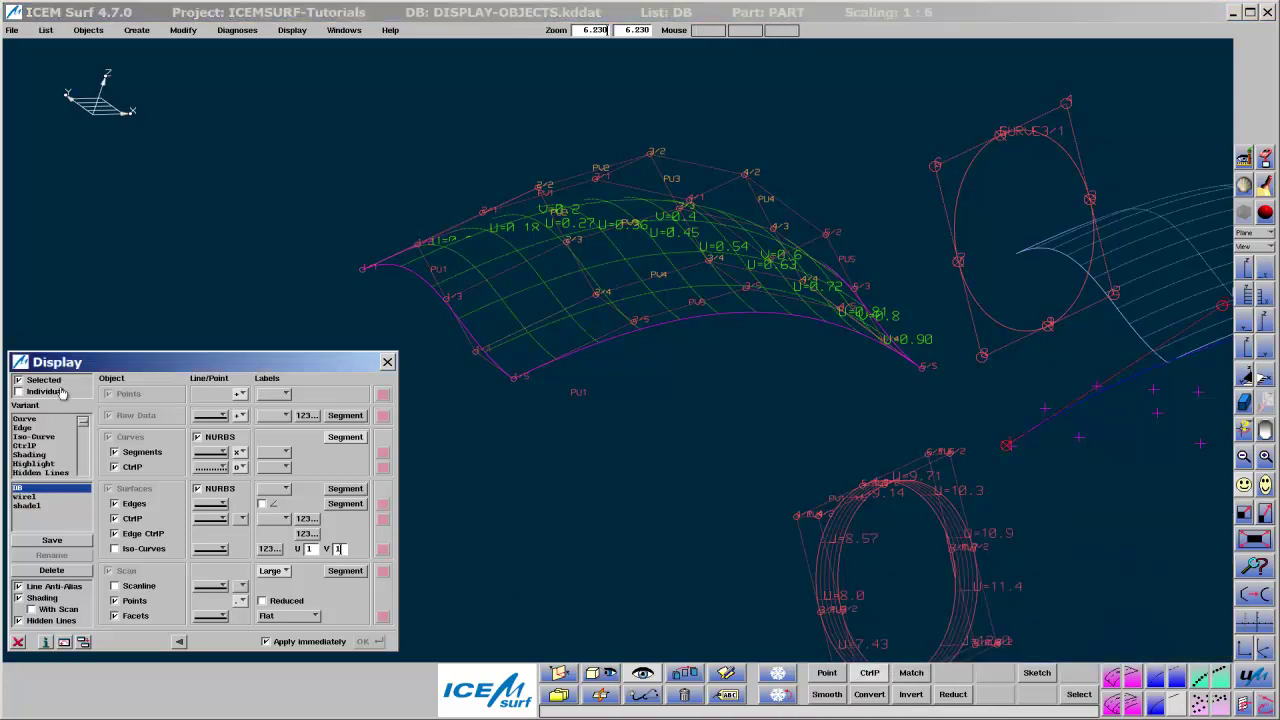
{"action": "left_click", "coordinate": [54, 384]}
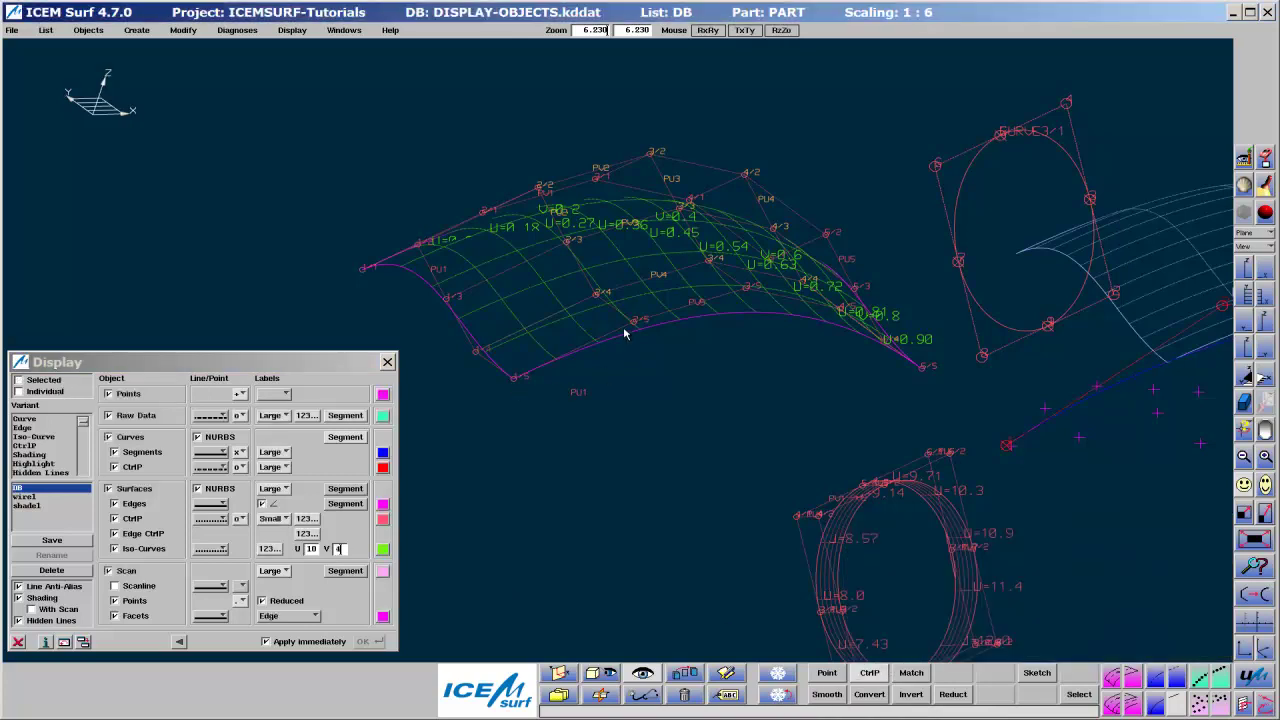
{"action": "right_click_drag", "start_coordinate": [626, 329], "coordinate": [670, 440]}
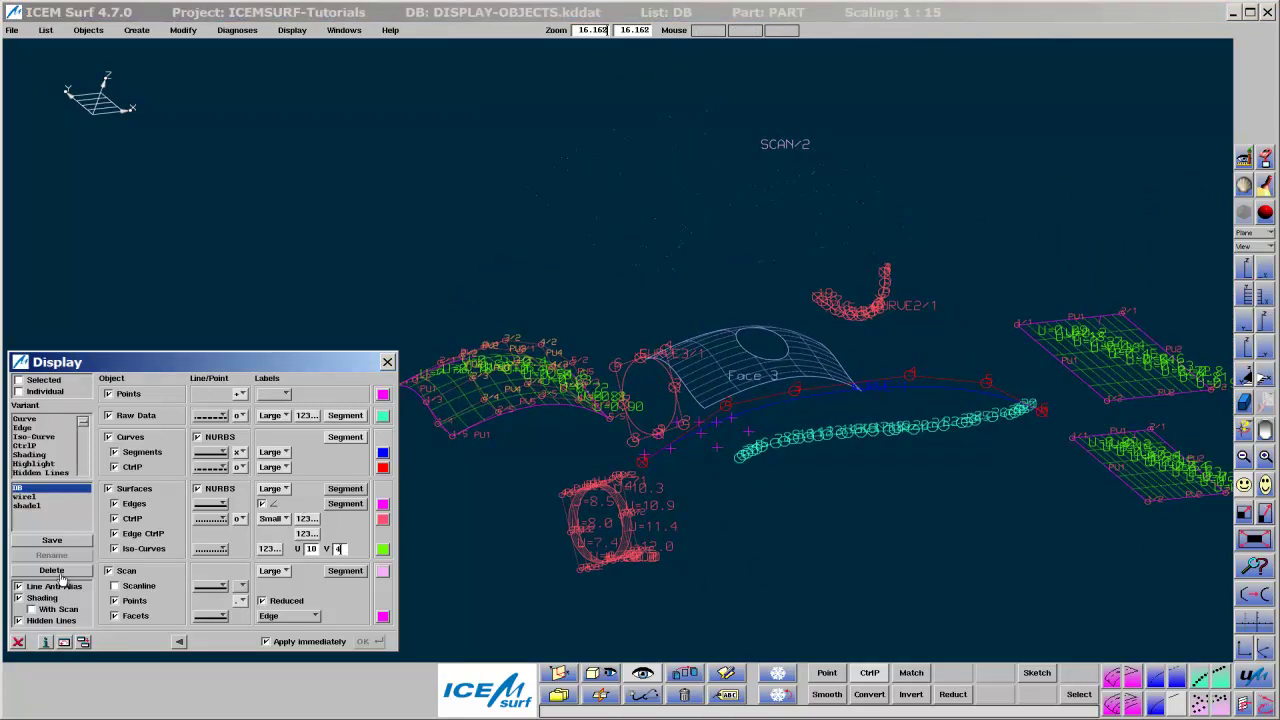
- Save the current display settings as a new variant named display1 and activate it
{"action": "left_click", "coordinate": [52, 541]}
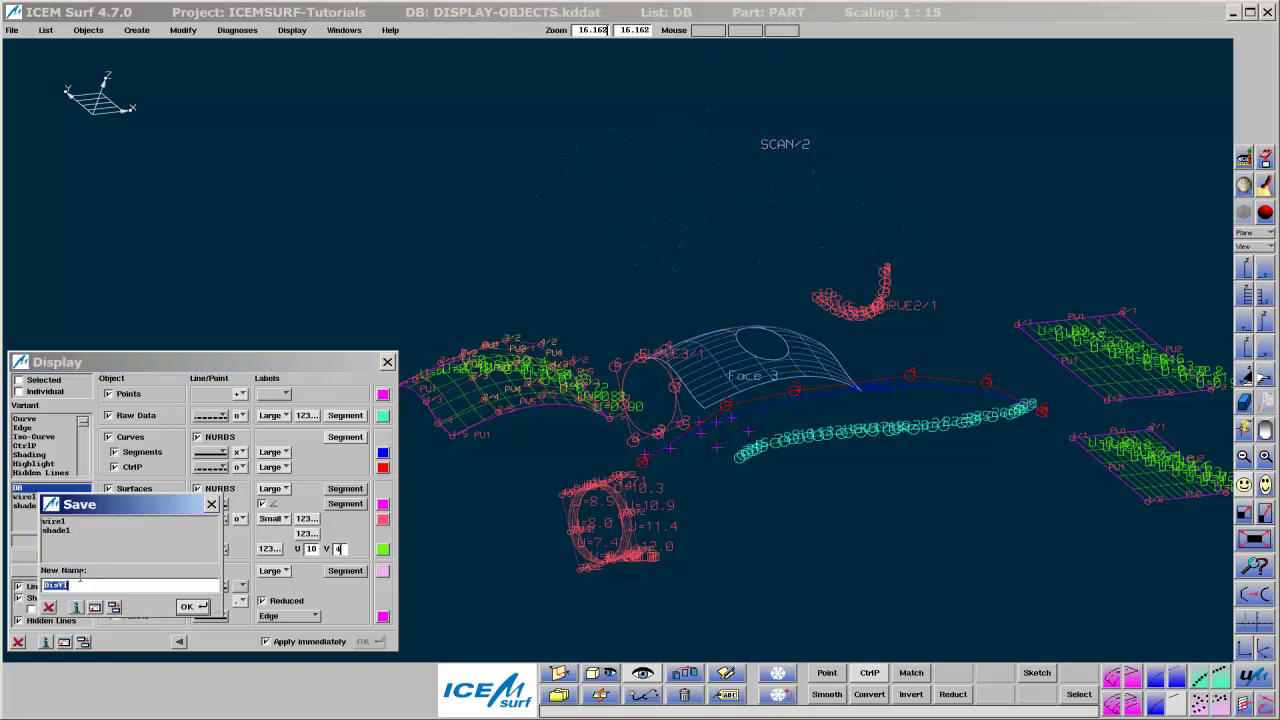
{"action": "type", "text": "display1"}
{"action": "key", "text": "Return"}
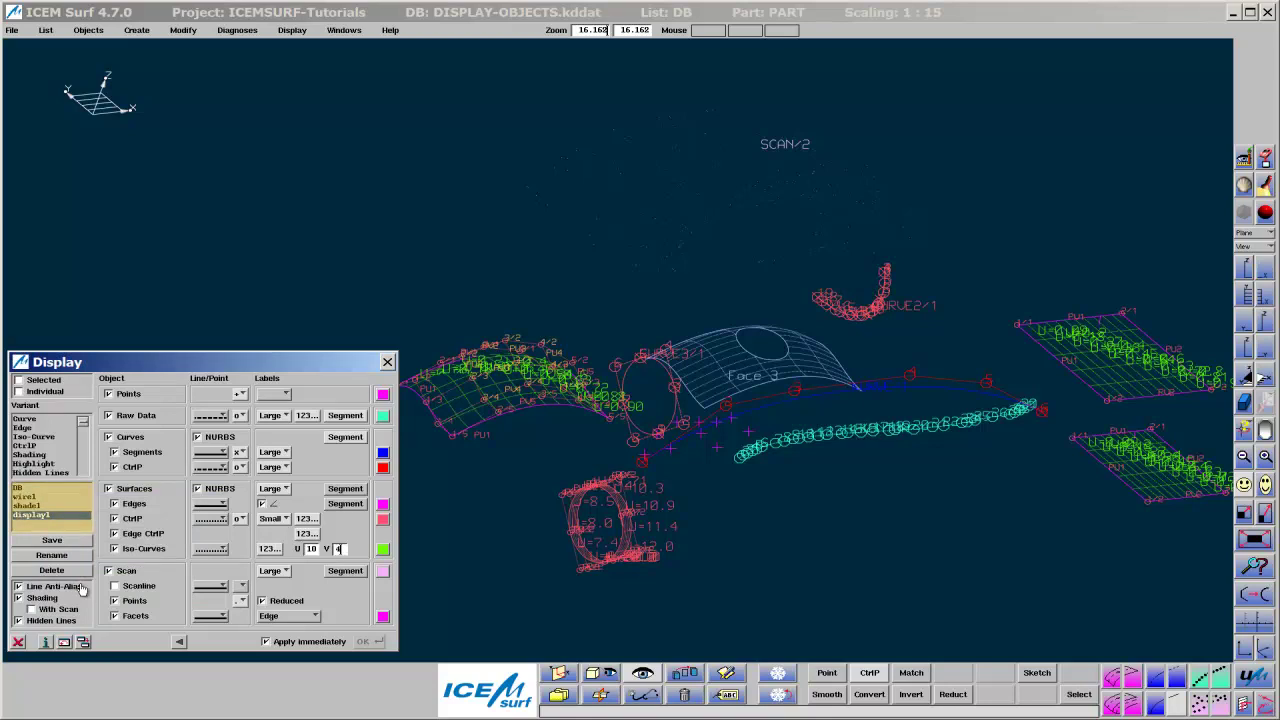
{"action": "left_click", "coordinate": [50, 515]}
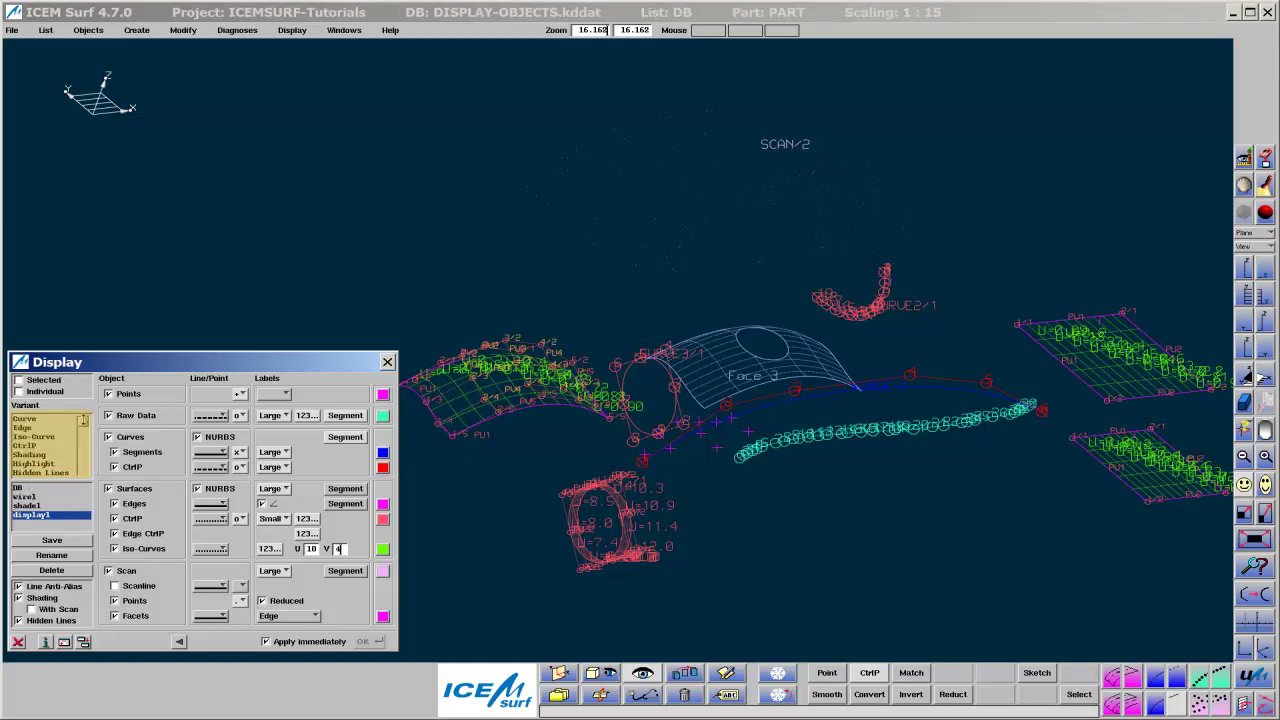
- Preview the predefined Scan and Highlight display variants and return to the saved display1 variant
{"action": "left_click_drag", "start_coordinate": [83, 421], "coordinate": [93, 473]}
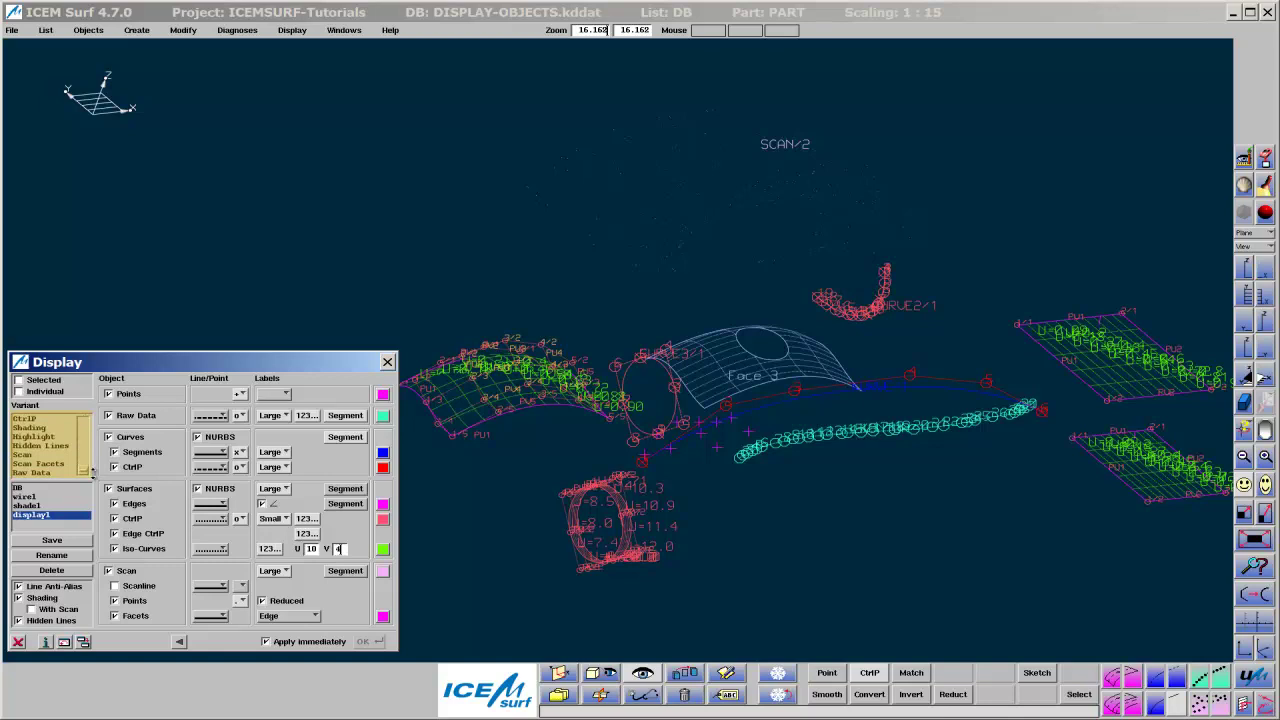
{"action": "left_click", "coordinate": [30, 456]}
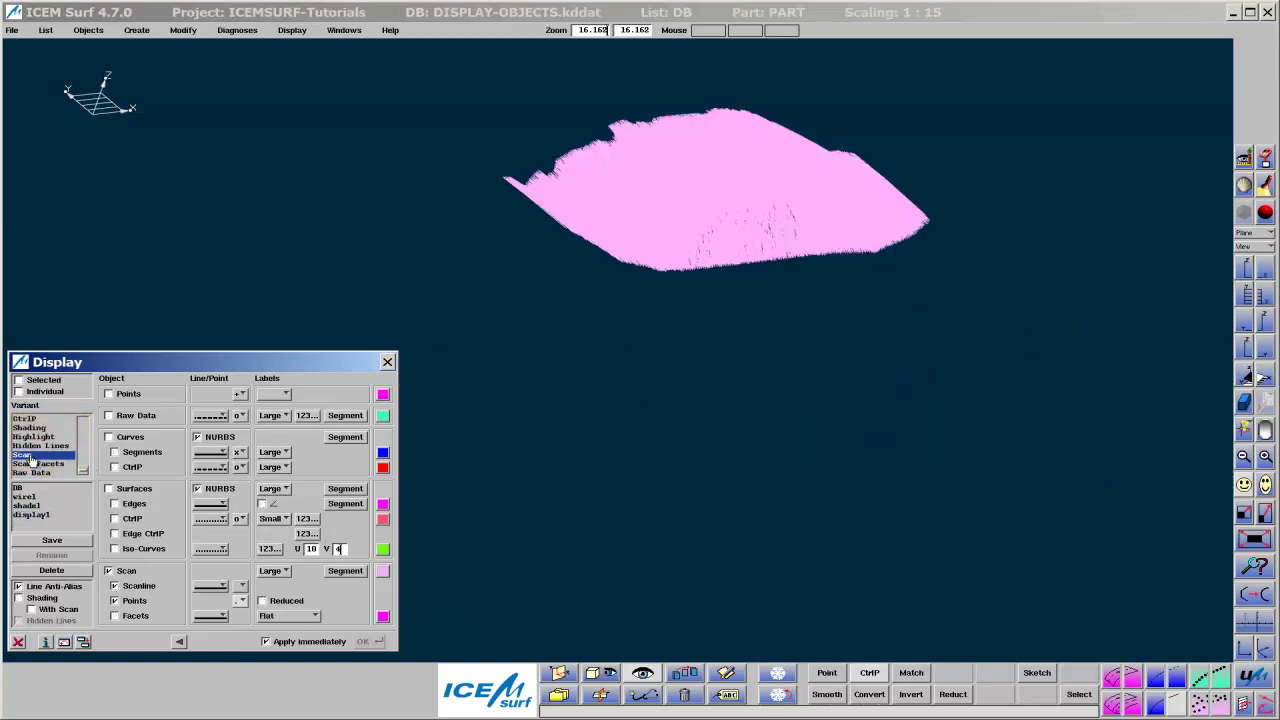
{"action": "left_click", "coordinate": [42, 437]}
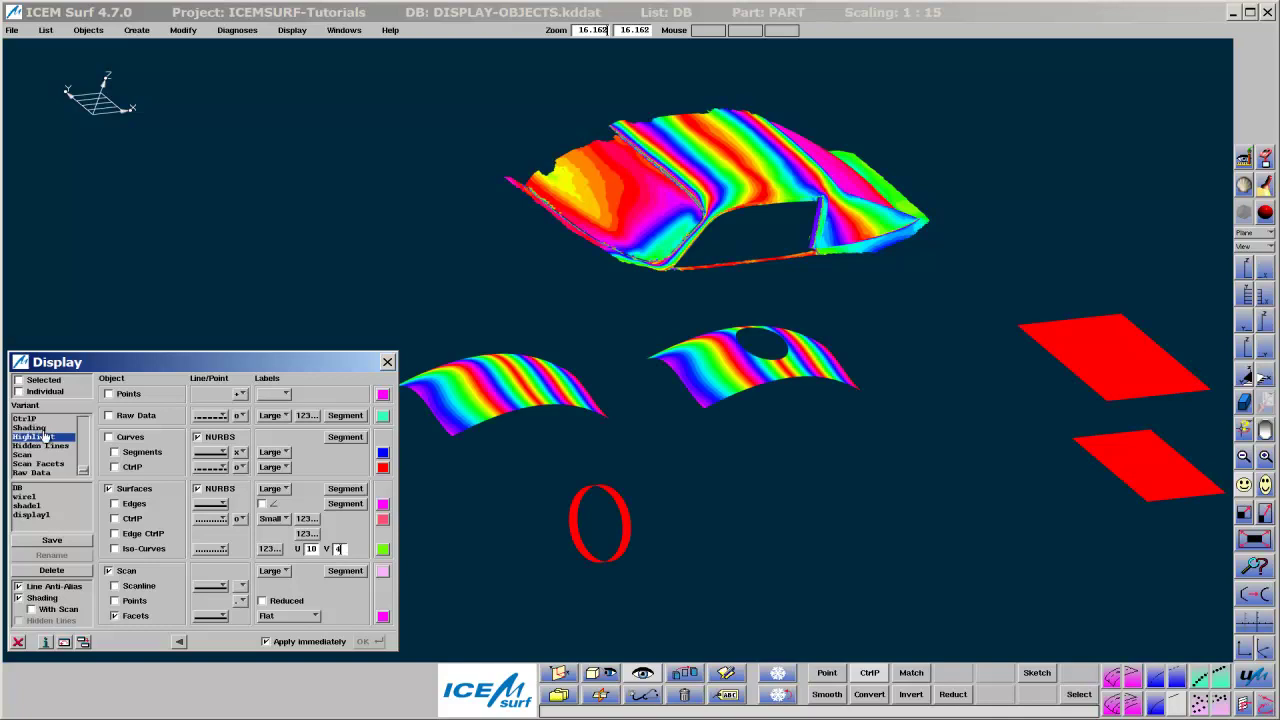
{"action": "left_click", "coordinate": [43, 515]}
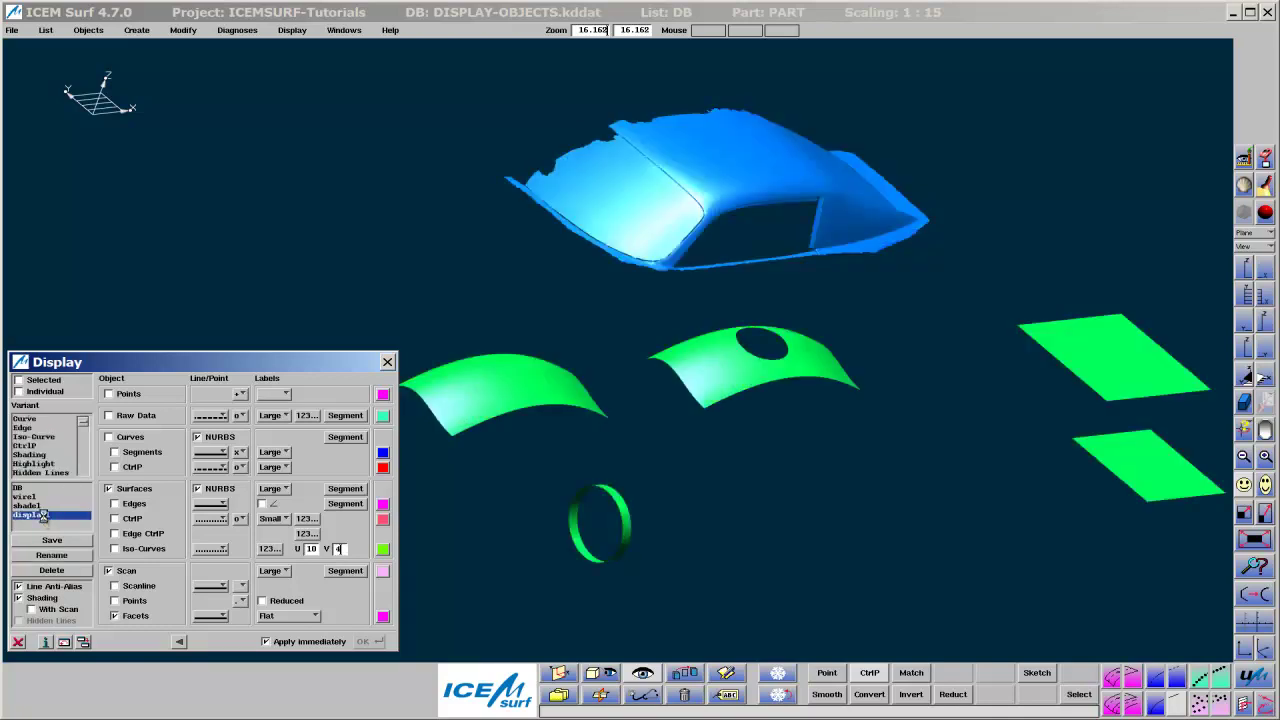